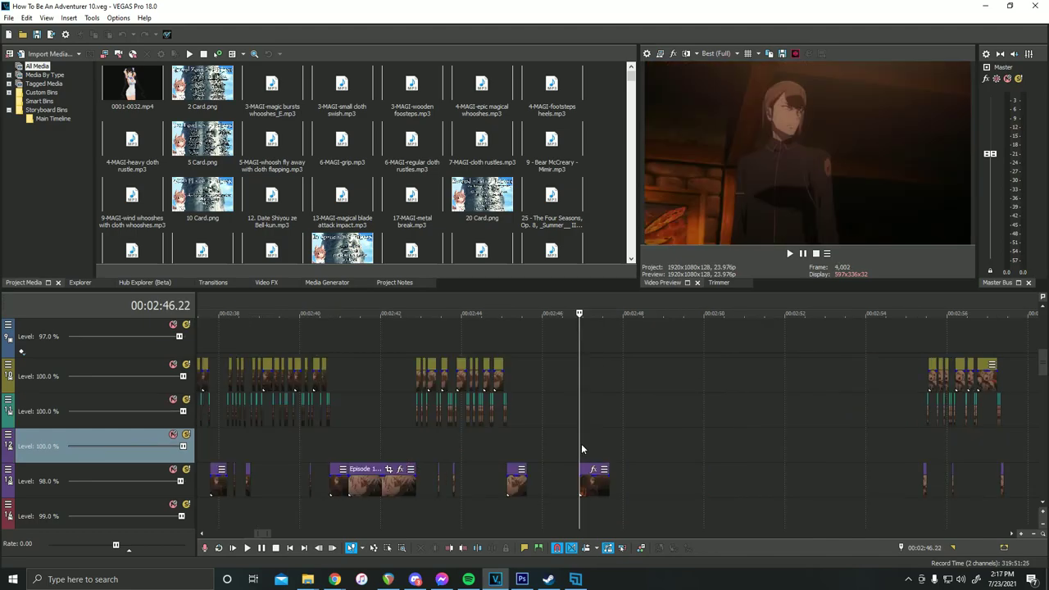
- Step through the frames of the Scene 1 mouth clips around 00:02:13 and 00:02:47 to examine the lip flaps
key(Right)
key(Right)
key(Right)
key(Right)
key(Right)
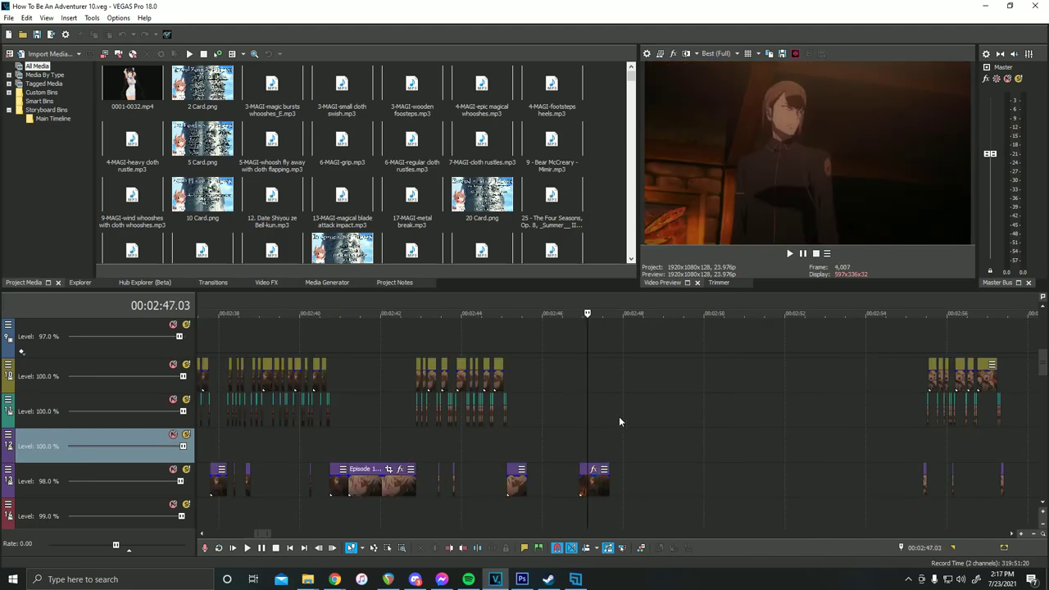
key(Right)
key(Right)
key(Right)
key(Right)
key(Right)
key(Right)
key(Right)
key(Right)
key(Right)
key(Right)
key(Right)
key(Right)
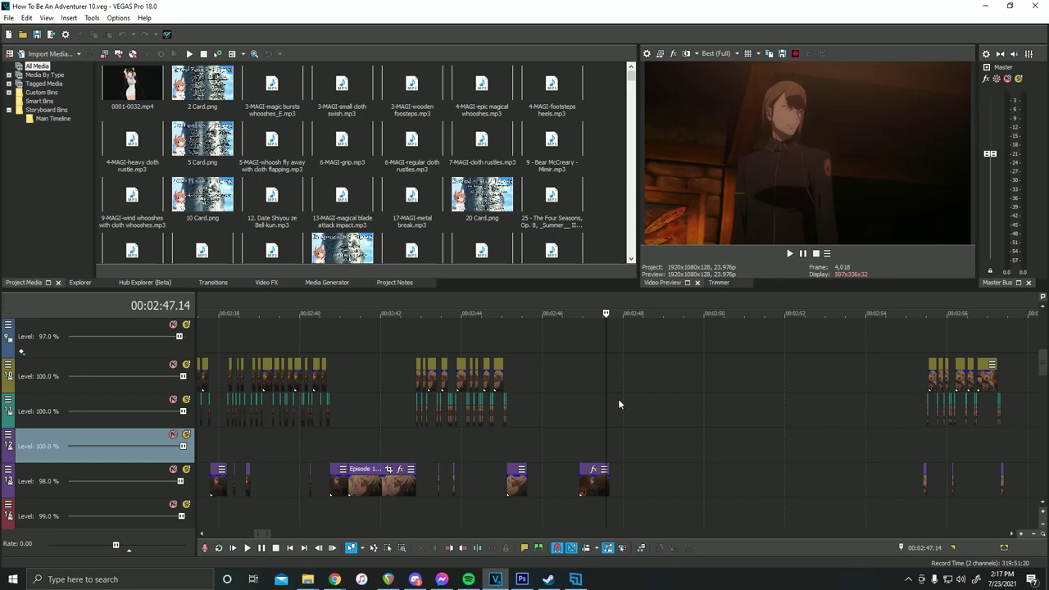
key(Right)
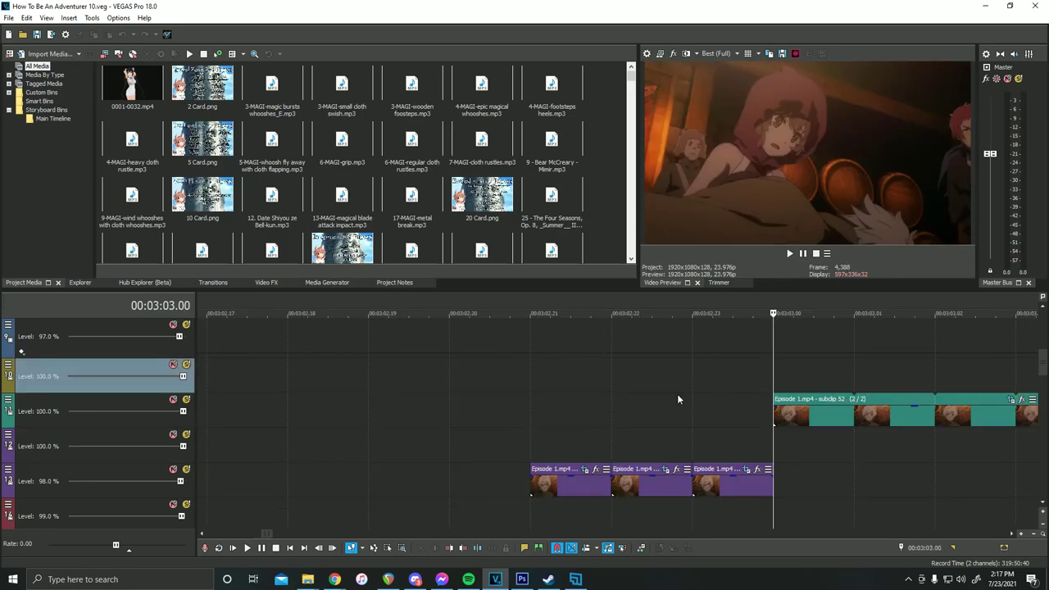
- Examine the layered subclips frame by frame from 00:03:03.01 to 00:03:04.16, then survey the whole timeline's tracks
key(Right)
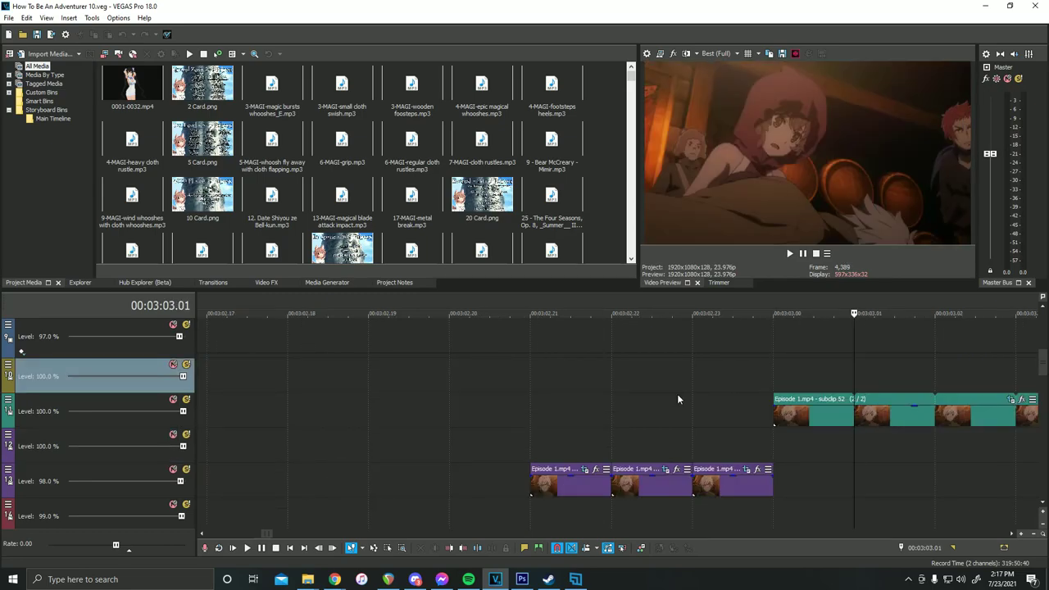
scroll(677, 396, down, 2)
key(Right)
key(Right)
key(Right)
key(Right)
key(Right)
key(Right)
key(Right)
key(Right)
key(Right)
key(Right)
key(Right)
key(Right)
key(Right)
key(Right)
key(Right)
key(Right)
key(Right)
key(Right)
key(Right)
key(Right)
key(Right)
key(Right)
key(Right)
key(Right)
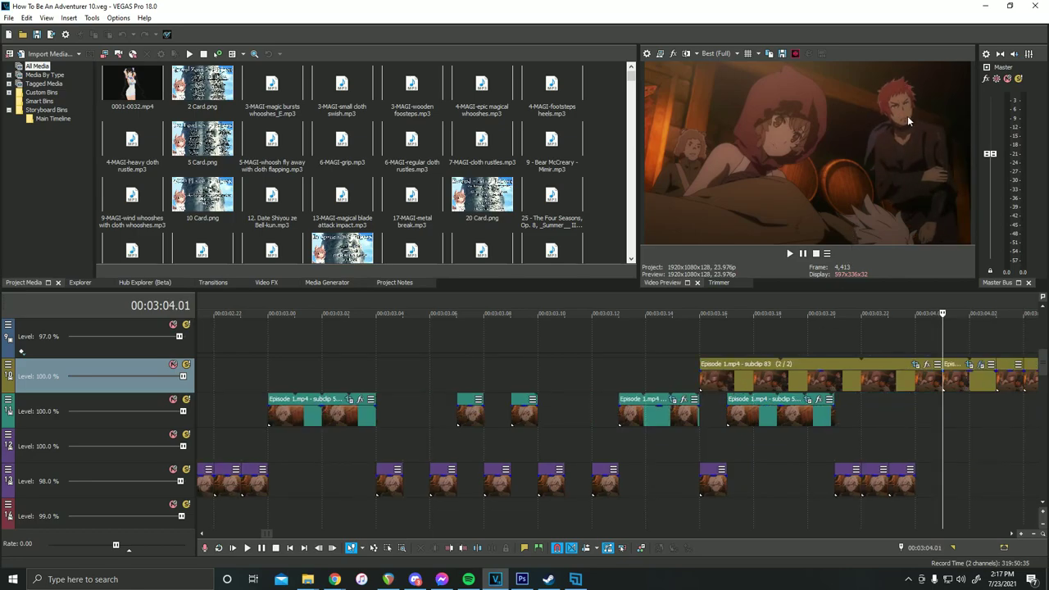
key(Right)
key(Right)
key(Right)
key(Right)
key(Right)
key(Right)
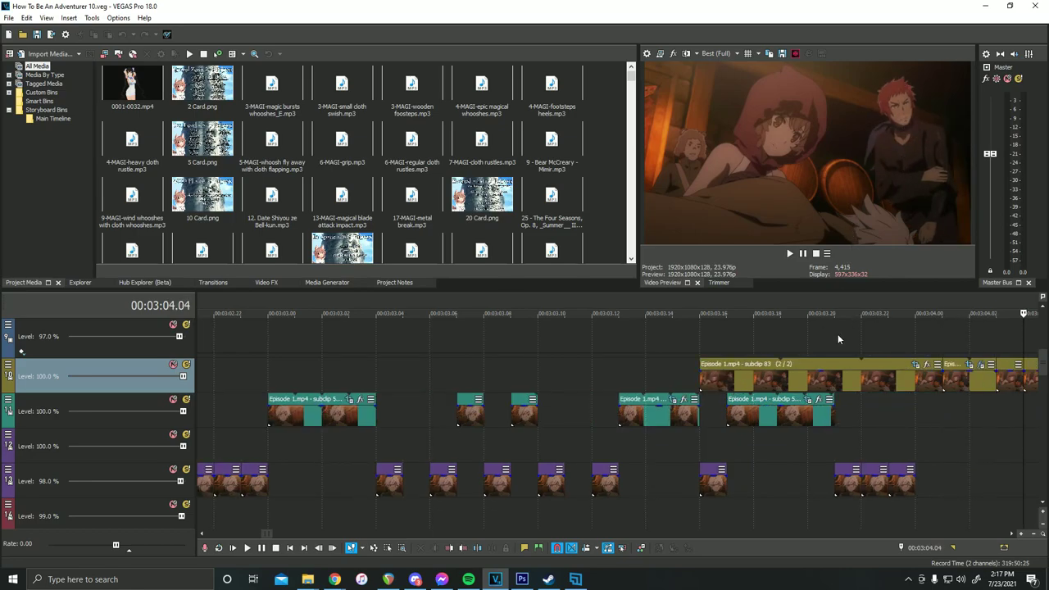
key(Right)
key(Right)
key(Right)
key(Right)
key(Right)
key(Right)
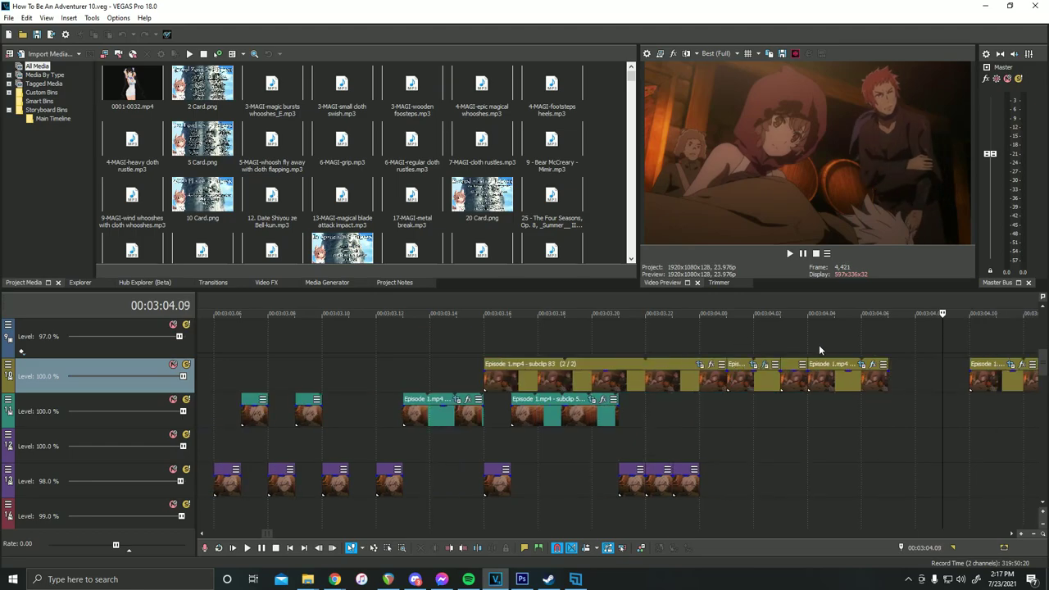
key(Right)
key(Right)
key(Right)
key(Right)
key(Right)
key(Right)
key(Right)
key(Right)
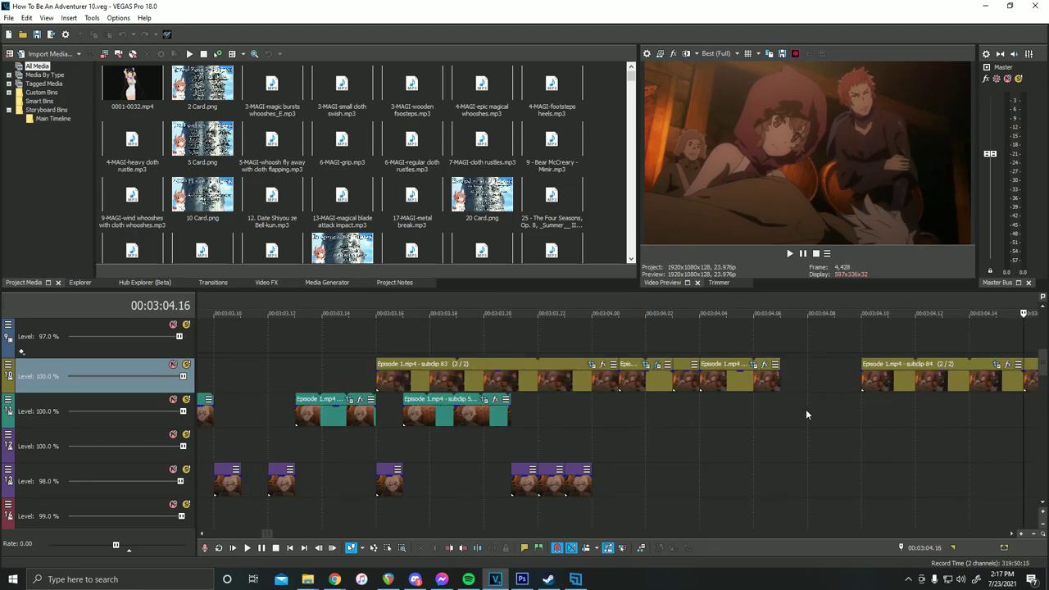
scroll(814, 411, down, 5)
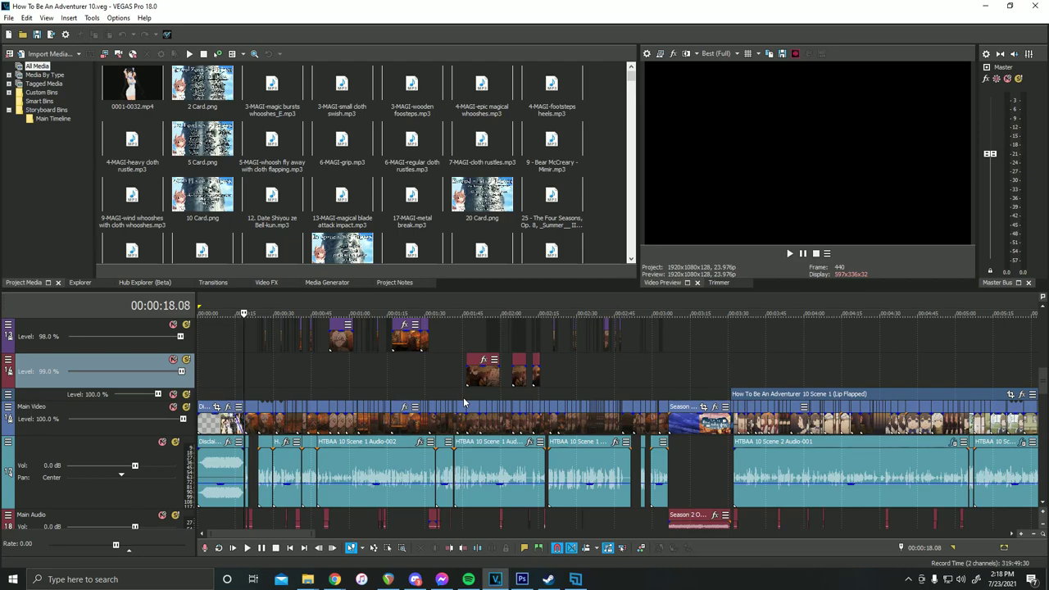
scroll(488, 408, down, 5)
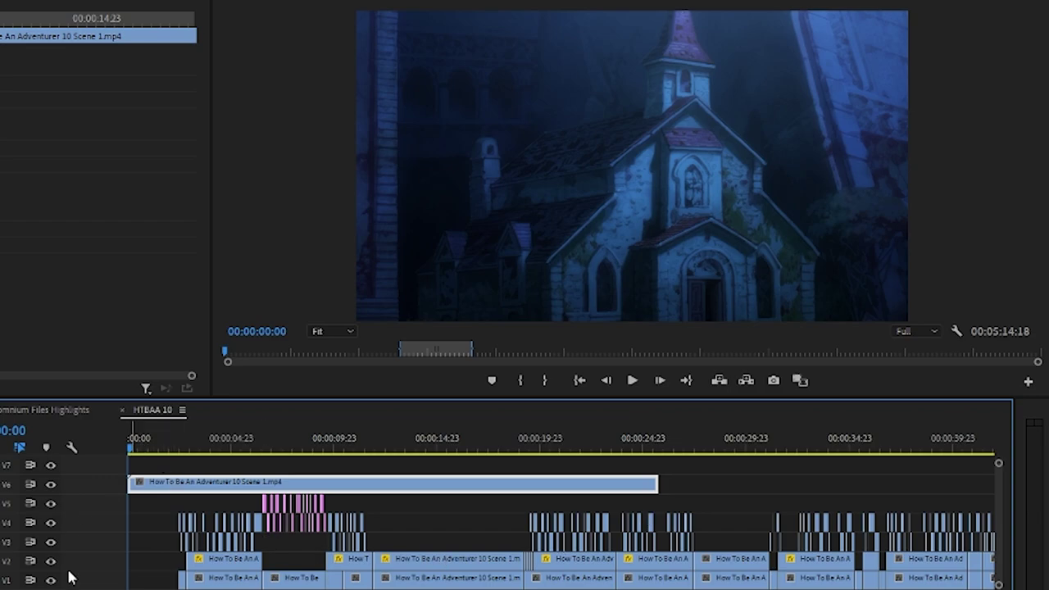
- Switch to Premiere Pro, scrub the opening of the HTBAA 10 sequence and inspect the white-haired boy's mouth clip in the enlarged preview
drag(134, 439, 647, 457)
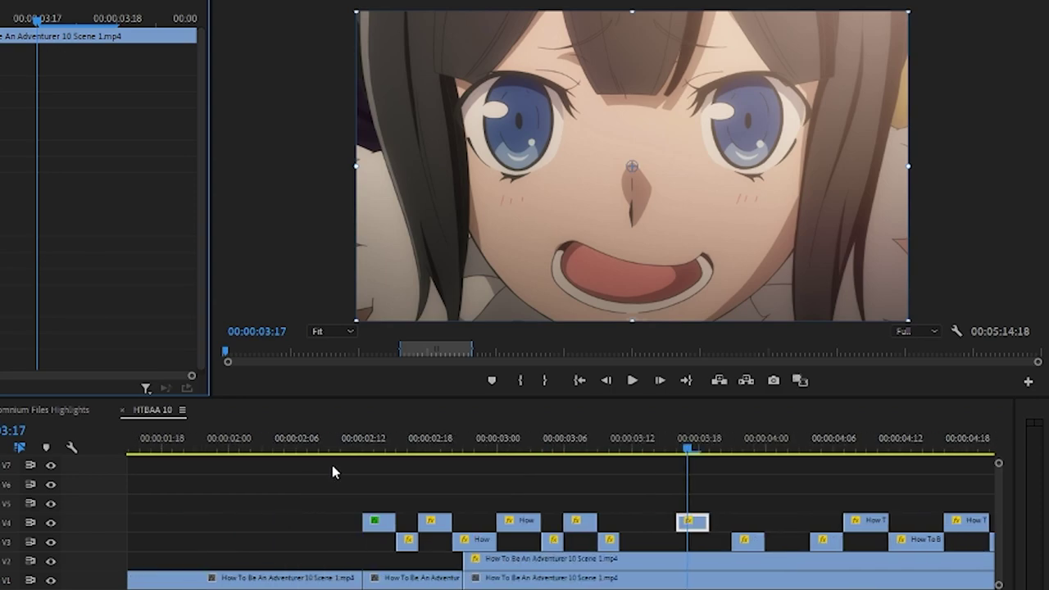
click(375, 446)
click(377, 523)
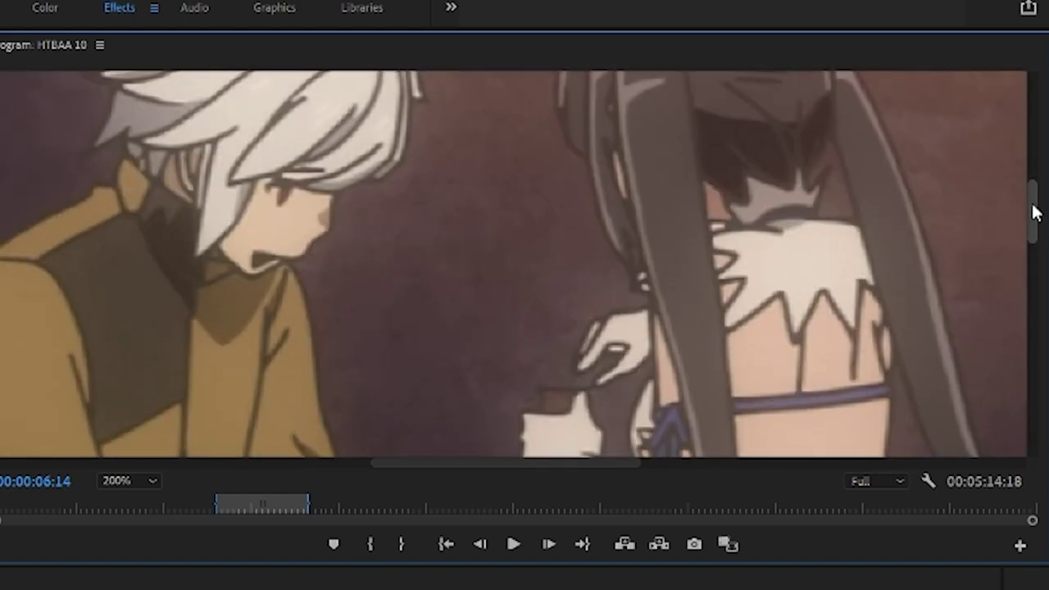
drag(1032, 205, 1032, 202)
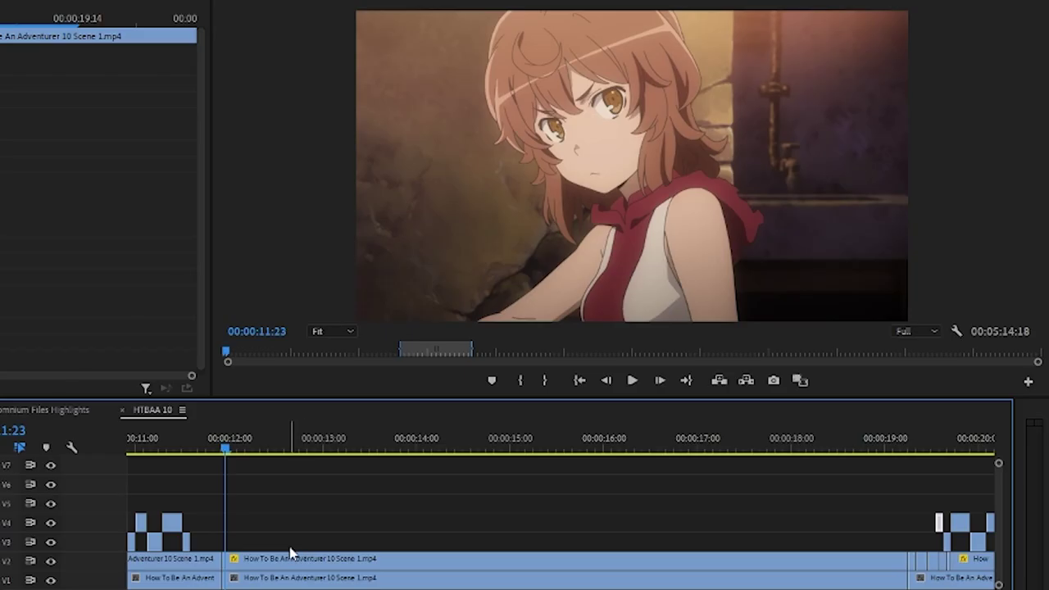
- Move through the HTBAA 10 sequence to around 00:00:19:12 and look closely at the short mouth clips on V3 and V4
click(932, 450)
key(equal)
key(equal)
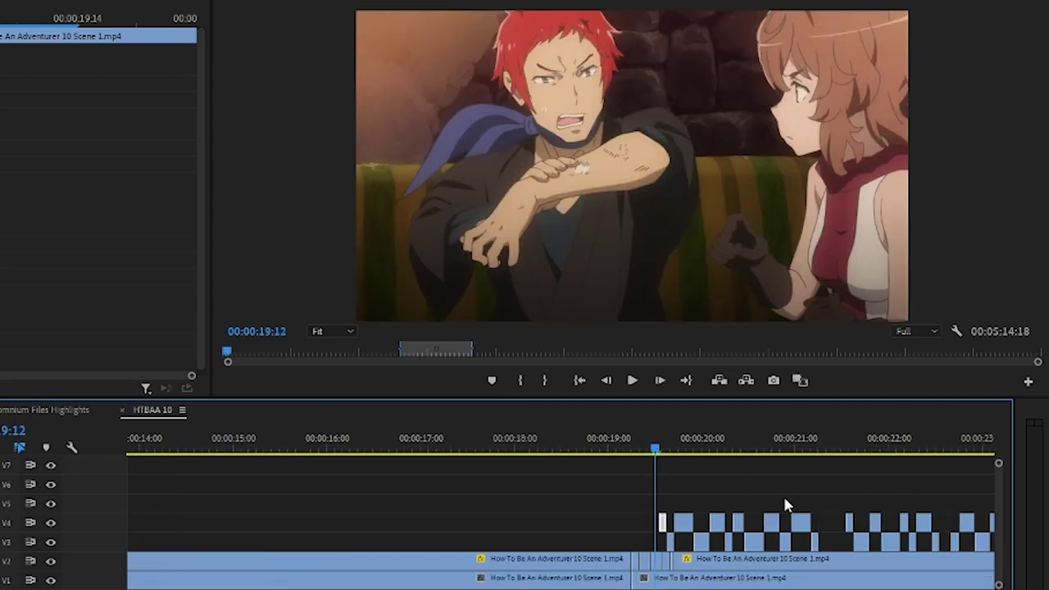
click(483, 444)
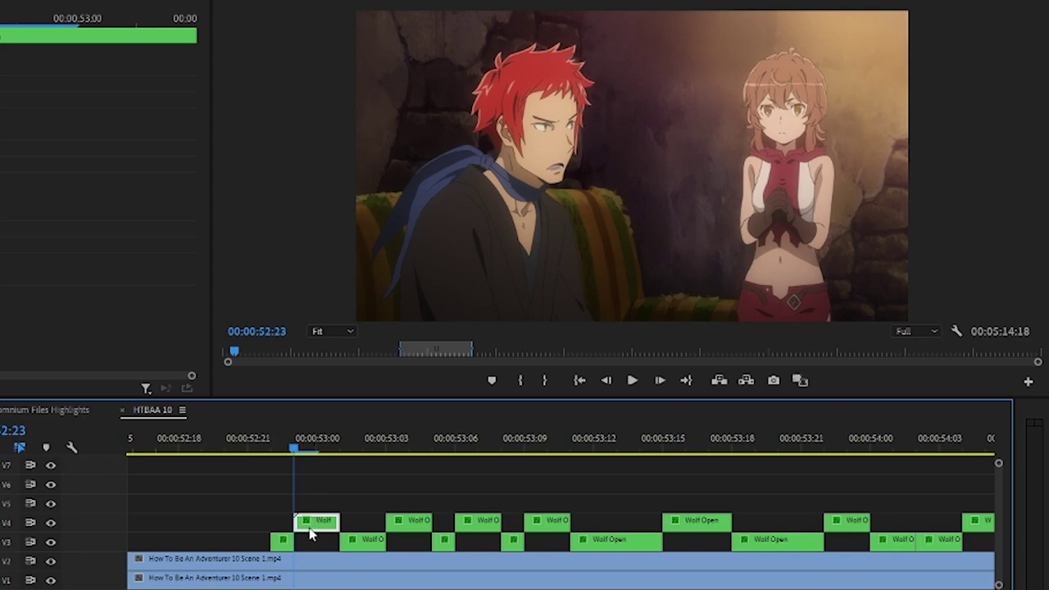
- Open the Wolf Open nested sequence at 00:00:53 and inspect its Episode 2.mp4 overlay and Scene 1 base clip
double_click(308, 521)
click(188, 494)
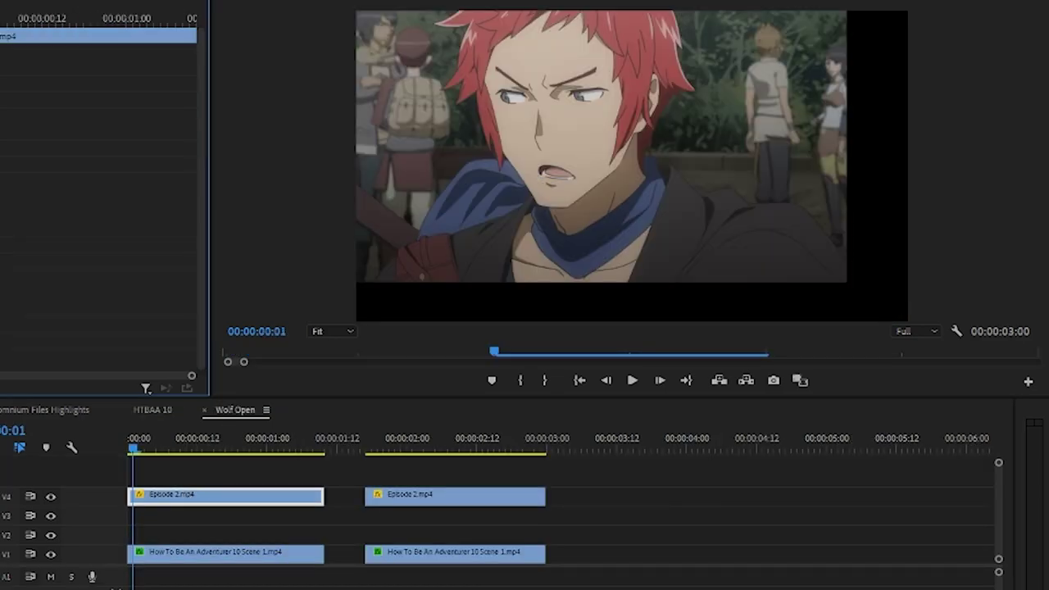
key(ctrl+z)
click(139, 553)
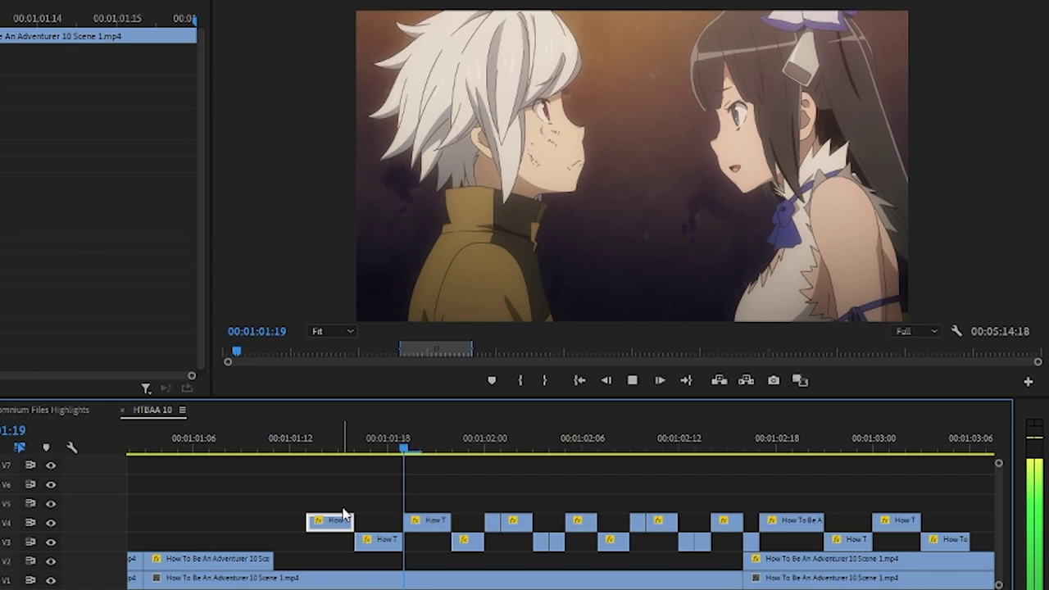
- Review the mouth clips in the face-to-face shot of the white-haired boy and black-haired girl from 00:01:01 to 00:01:05
key(space)
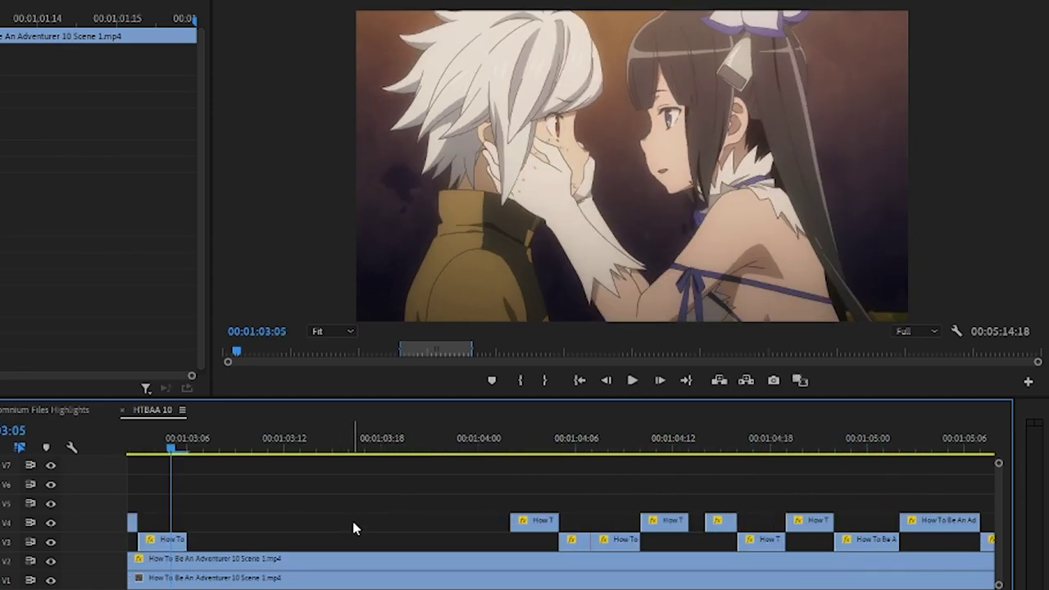
scroll(353, 528, up, 8)
click(332, 443)
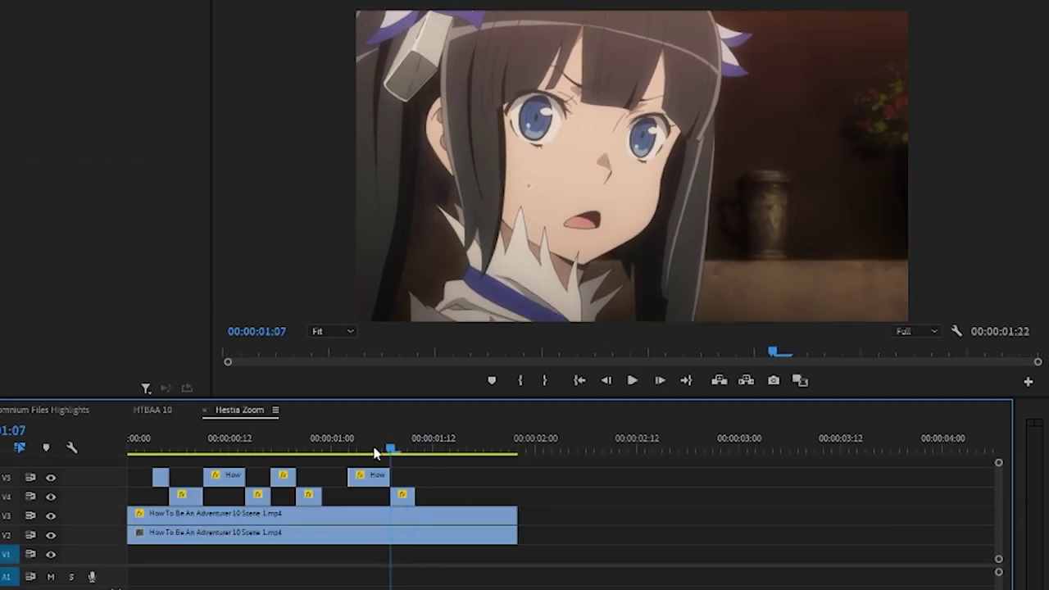
- Scrub the Hestia Zoom shot near 00:01:34, return to the HTBAA 10 sequence and play the hallway shot before 00:02:39
drag(375, 450, 112, 468)
click(164, 410)
mouse_move(301, 452)
mouse_down()
mouse_move(533, 450)
mouse_move(290, 450)
mouse_up()
key(space)
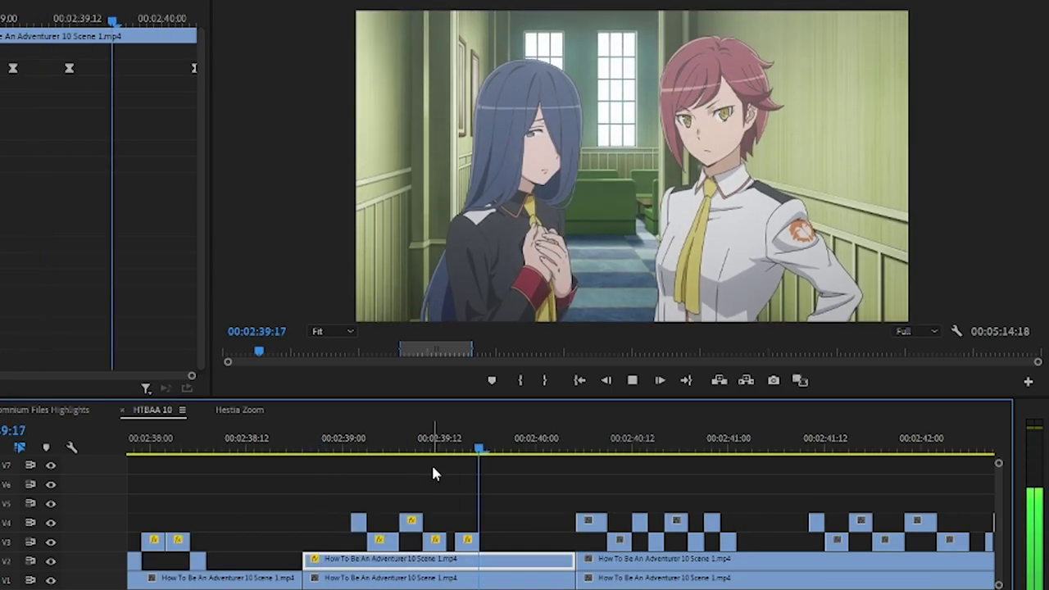
- Show the mask on the V2 hallway clip at 00:02:38:21 and view the red-haired woman's mouth at 200%
key(space)
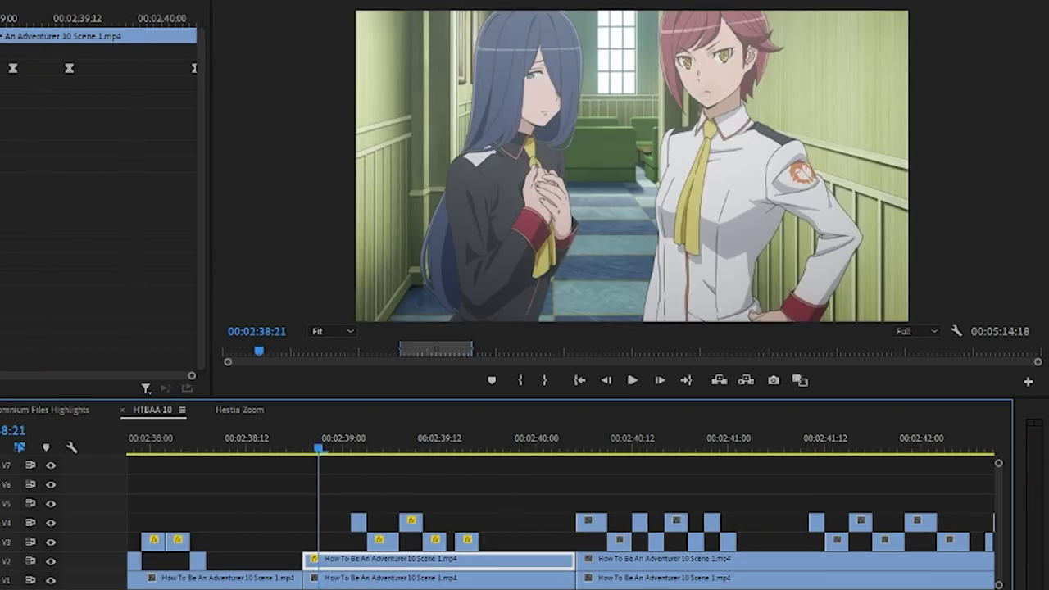
key(shift+5)
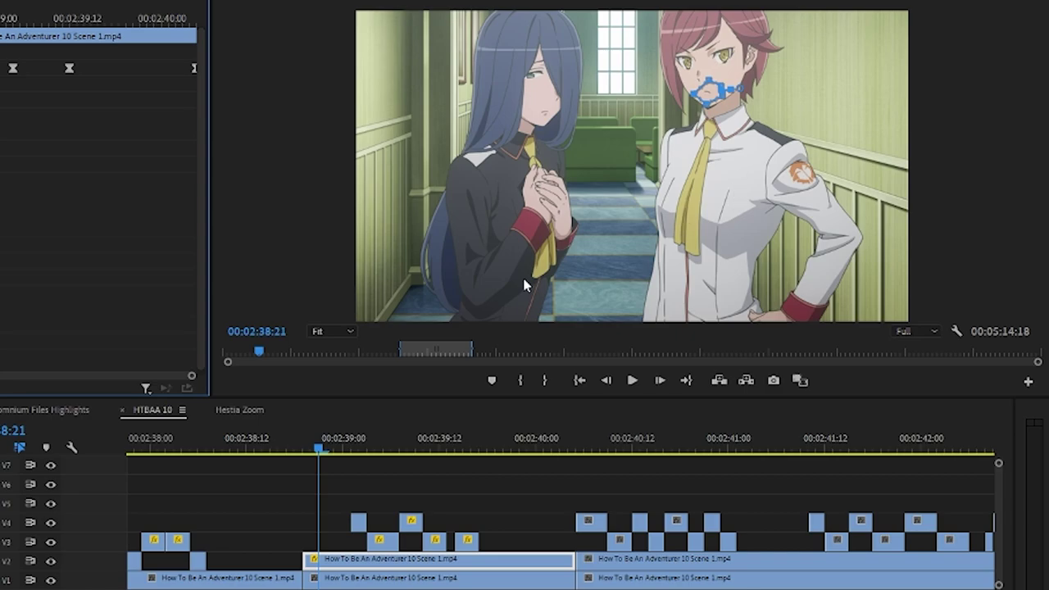
click(334, 332)
click(345, 469)
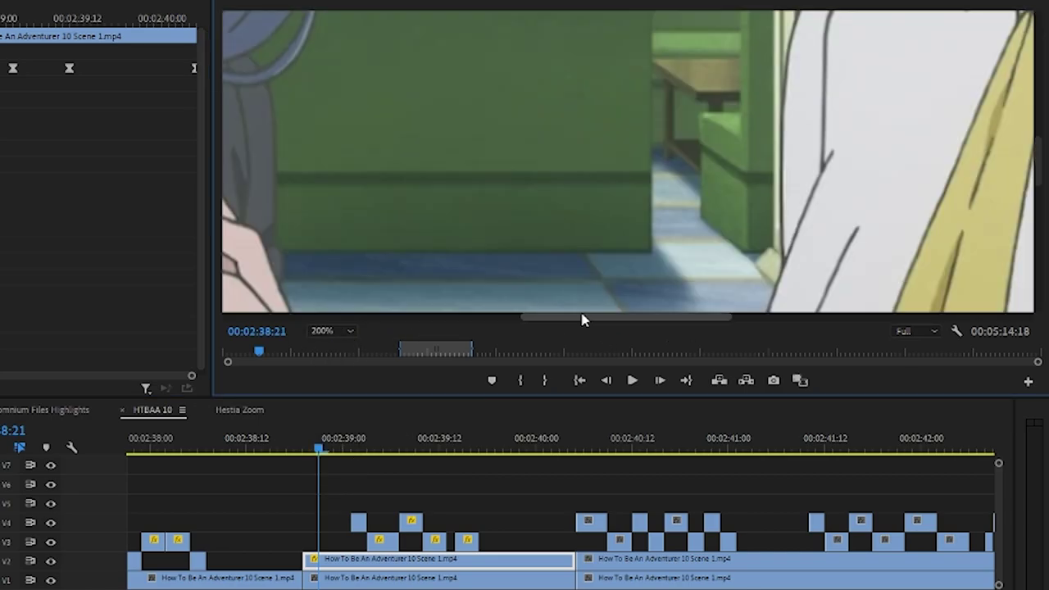
drag(582, 317, 954, 245)
drag(1039, 169, 1038, 103)
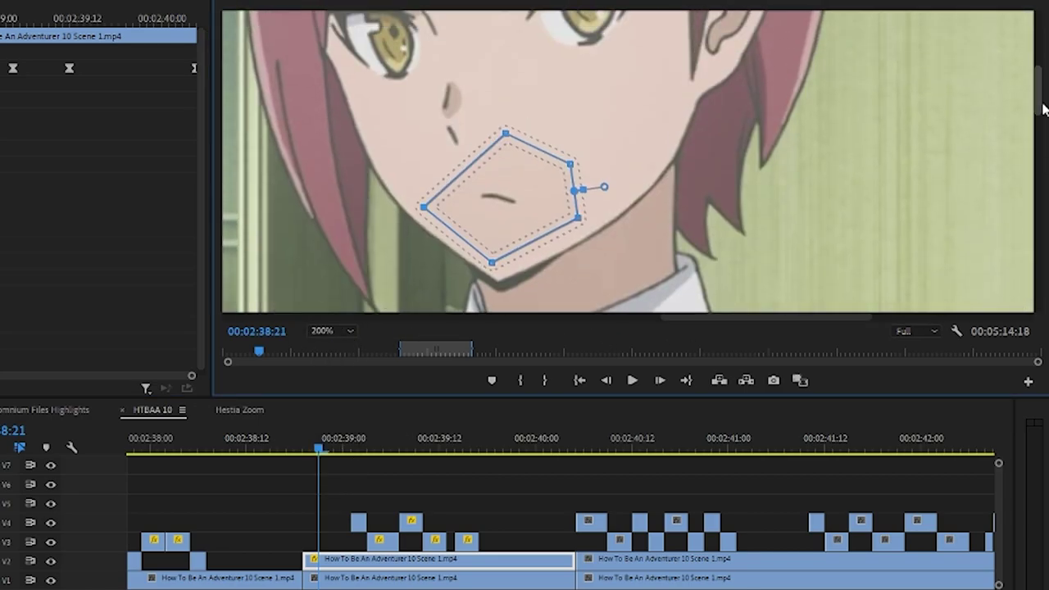
- Enlarge the mouth mask by pulling its side and chin points well outside the red-haired woman's face
drag(424, 209, 223, 286)
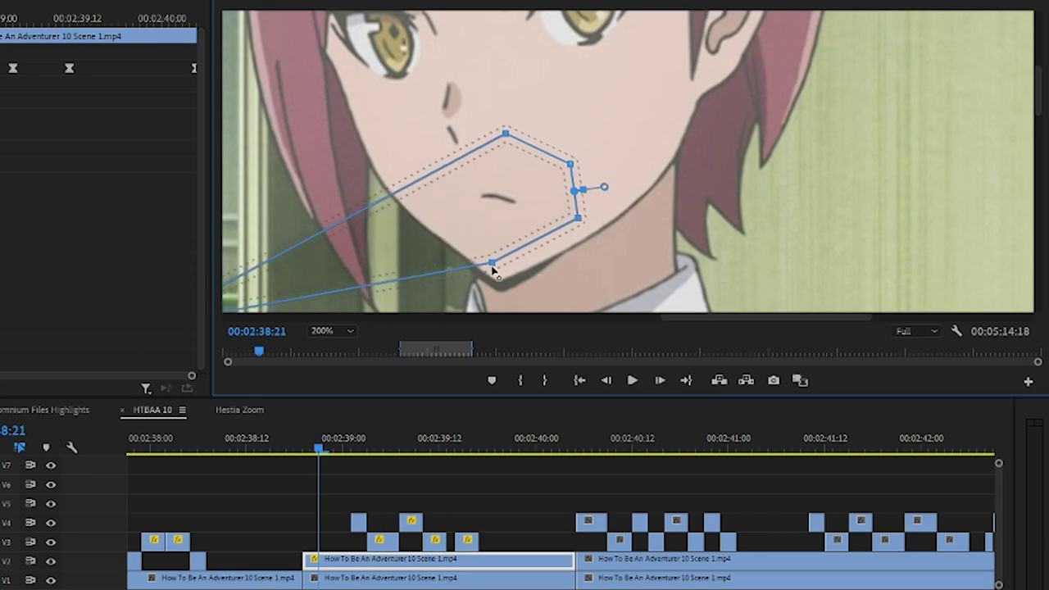
drag(492, 263, 594, 328)
drag(578, 218, 750, 214)
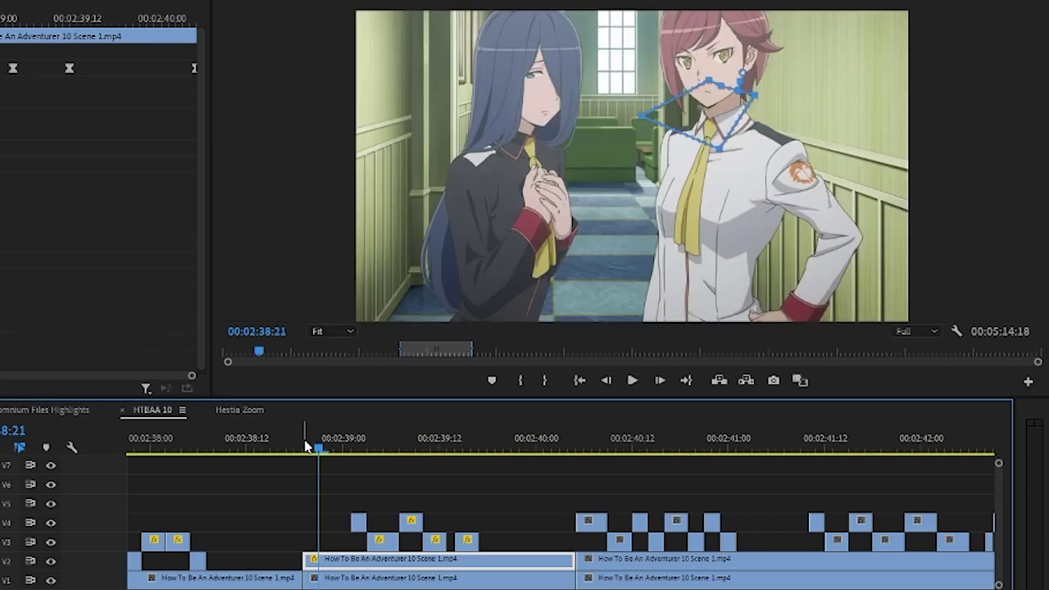
- Play the masked hallway shot from 00:02:38:22 to 00:02:39:22 at Fit size and view it without the mask outline
drag(306, 442, 310, 443)
click(326, 447)
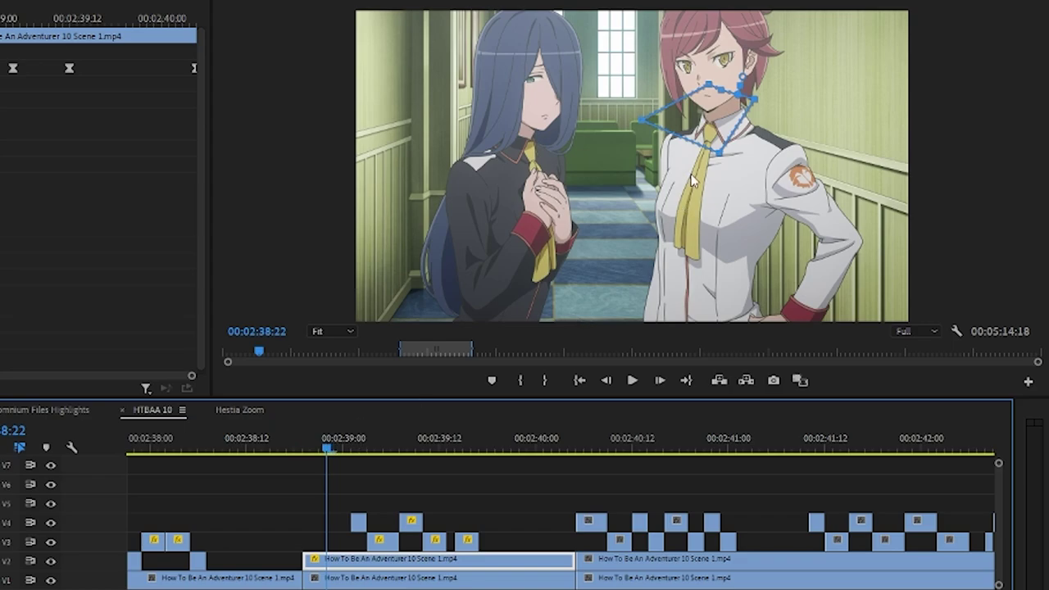
click(343, 450)
key(space)
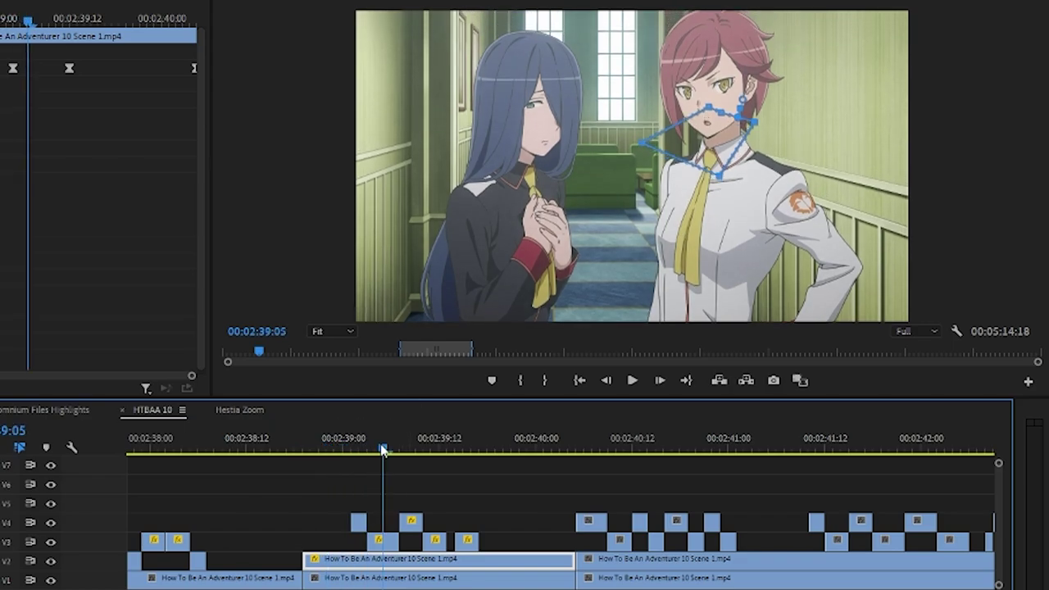
key(space)
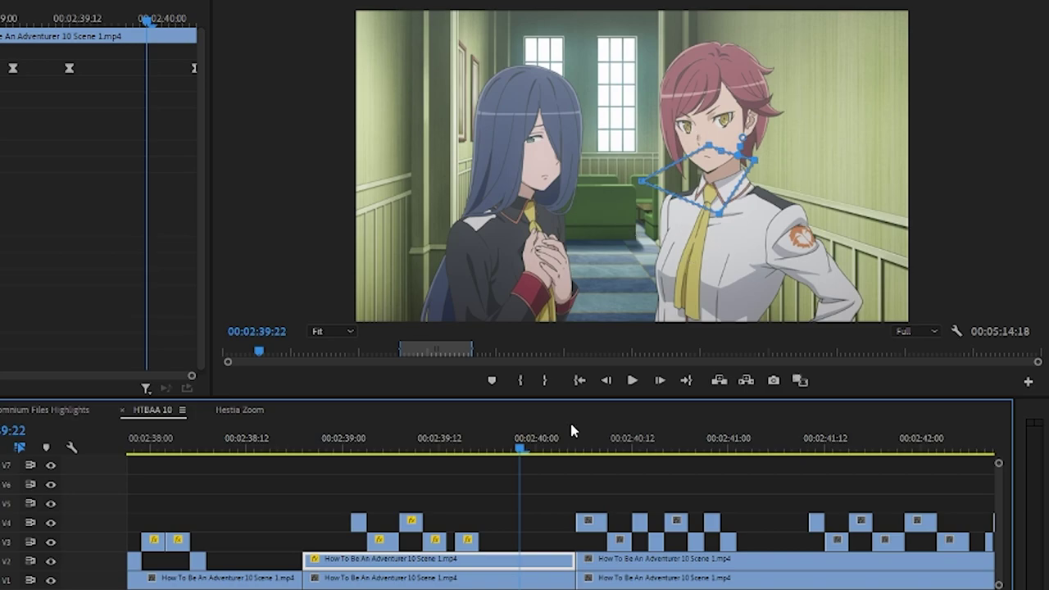
click(495, 500)
click(534, 567)
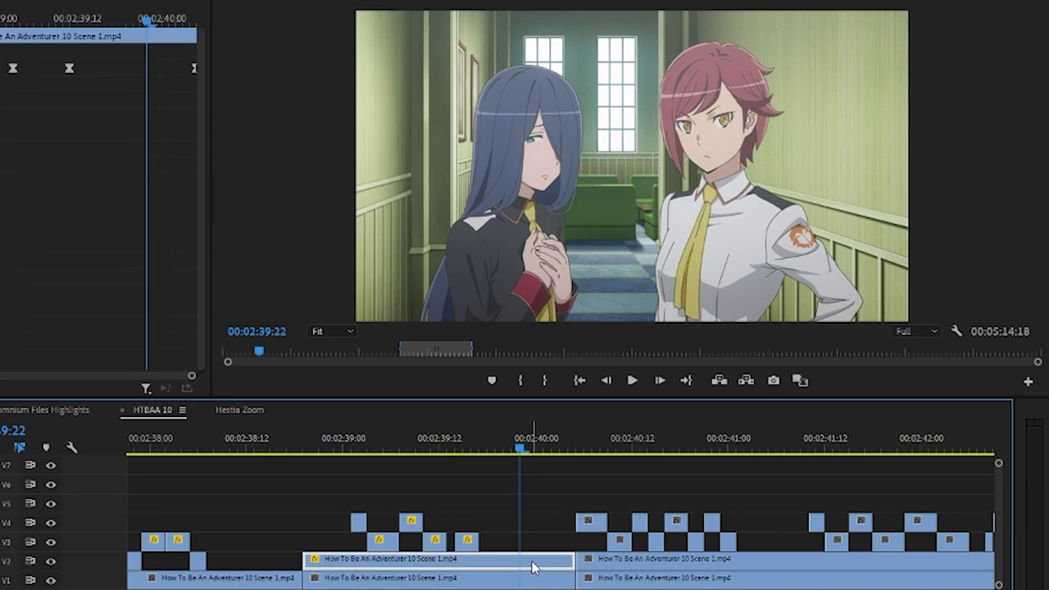
- Undo the last mask point changes and look at the red-haired woman's face in the enlarged preview
click(333, 332)
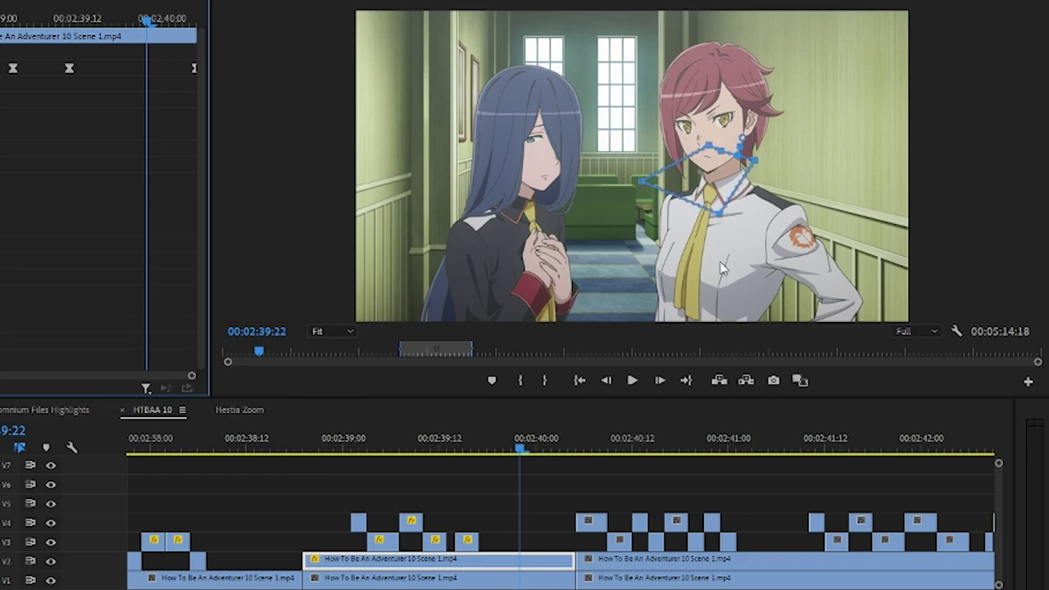
key(ctrl+z)
key(ctrl+z)
key(ctrl+z)
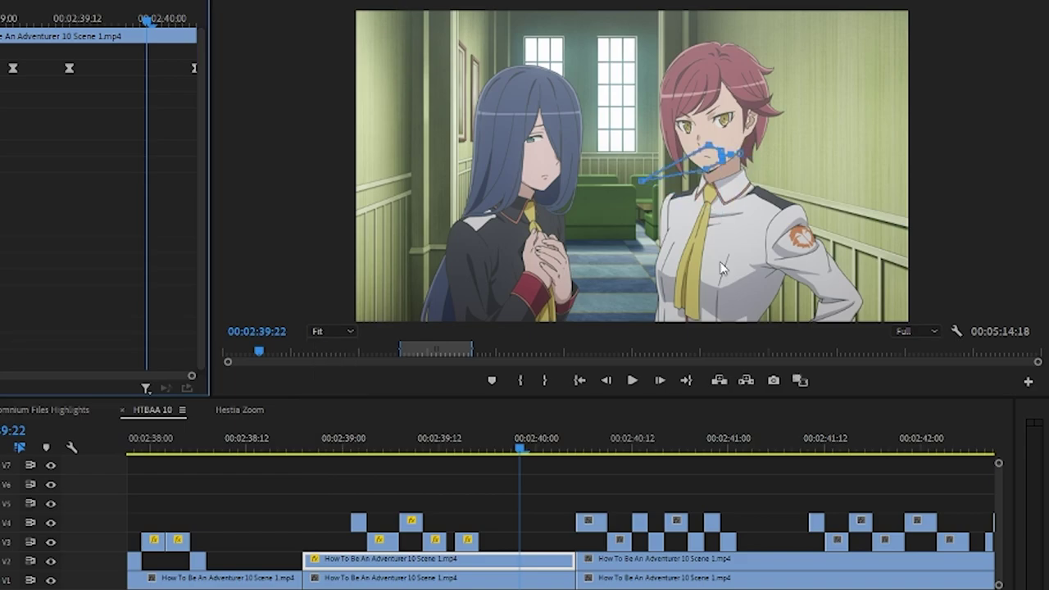
drag(631, 317, 770, 328)
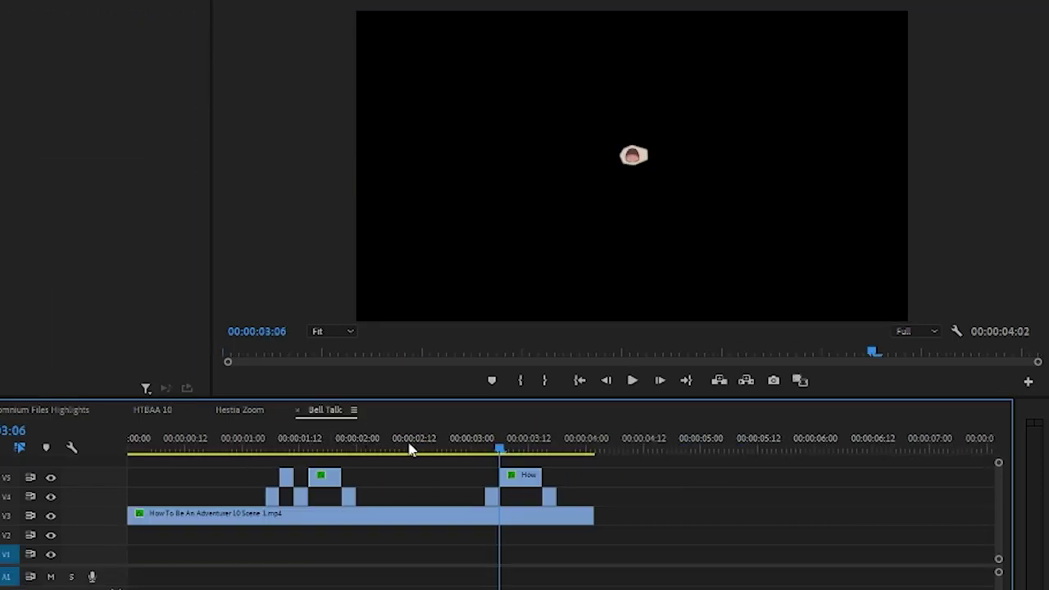
- Review the nested Bell clip before 00:02:54 and scrub the Scene 3 mouth clips starting at 00:07:00:04
click(409, 445)
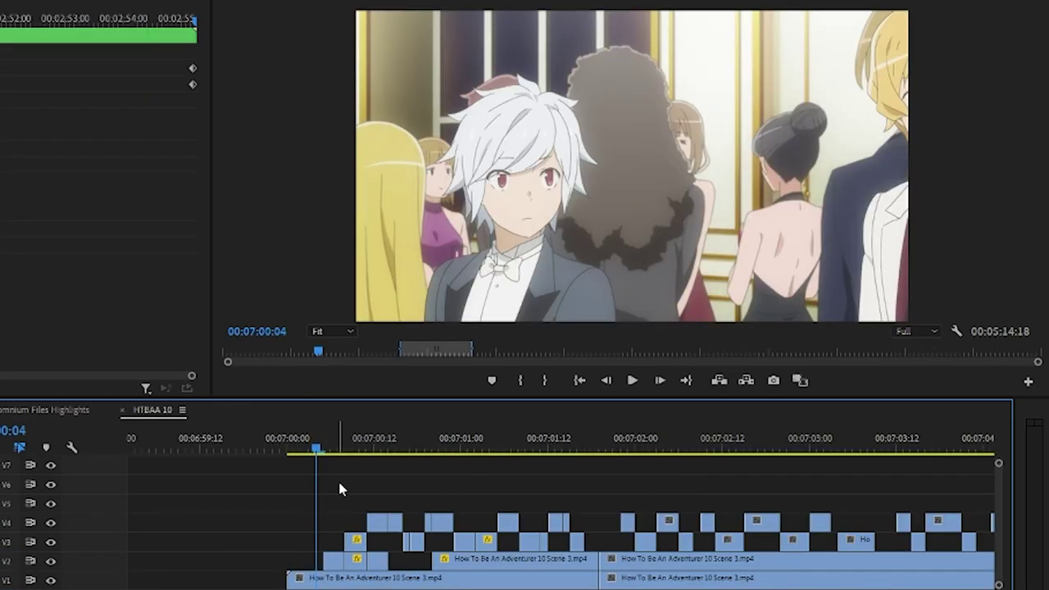
scroll(368, 489, up, 3)
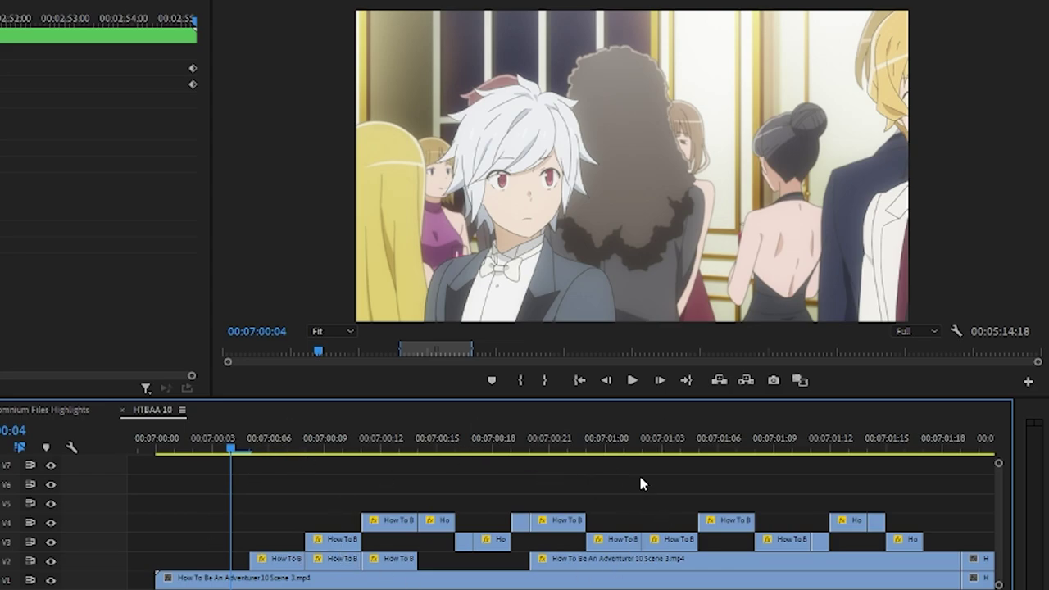
drag(211, 437, 857, 468)
click(543, 521)
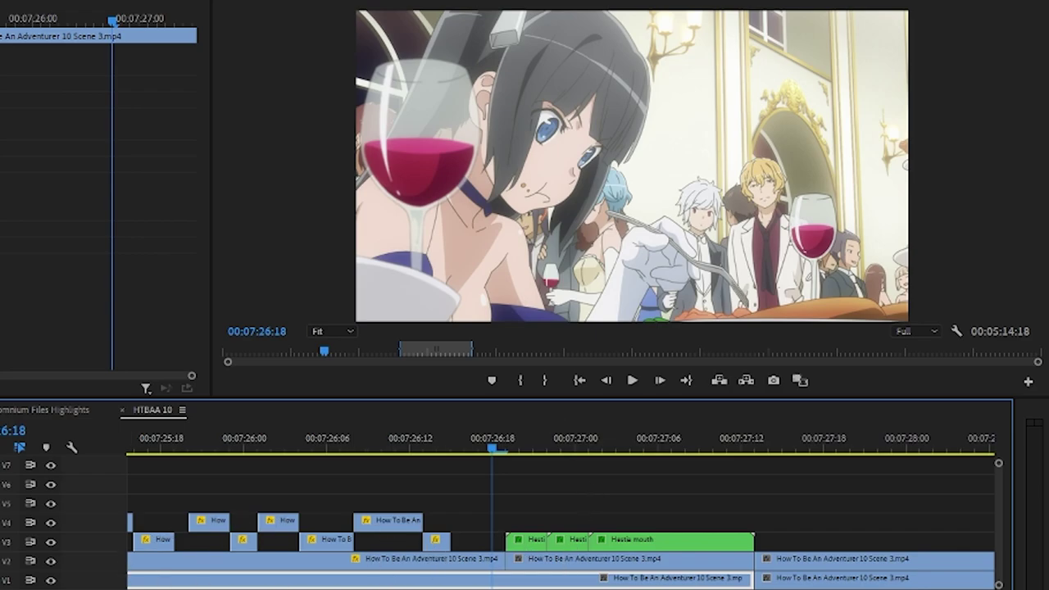
- Toggle the V3 track to compare the Hestia mouth clips after 00:07:26:18, and play the wide banquet shot from 00:07:36 to 00:07:39:09
click(51, 542)
drag(543, 430, 654, 434)
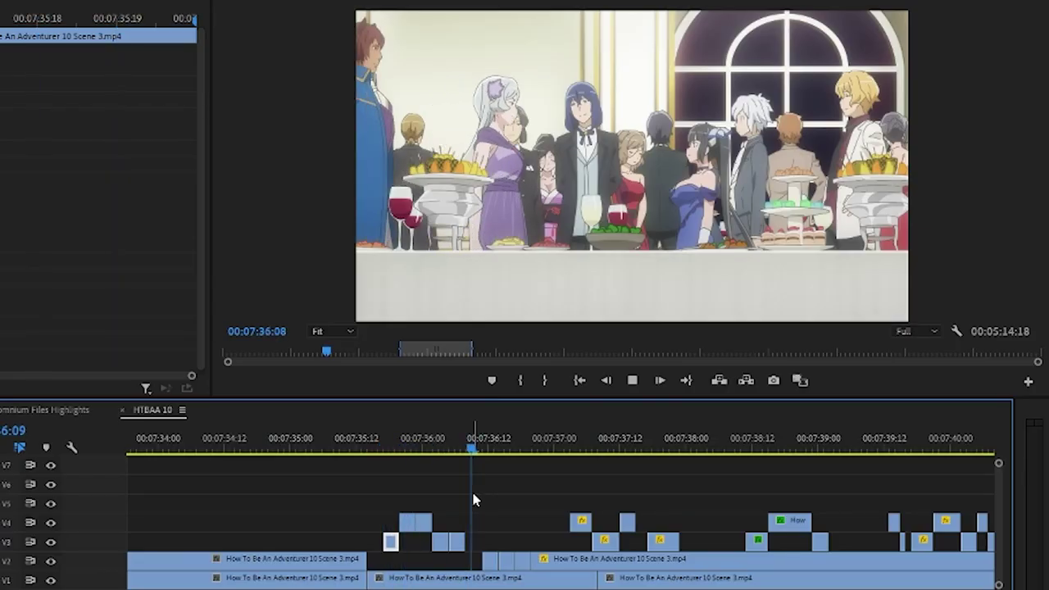
scroll(571, 504, down, 2)
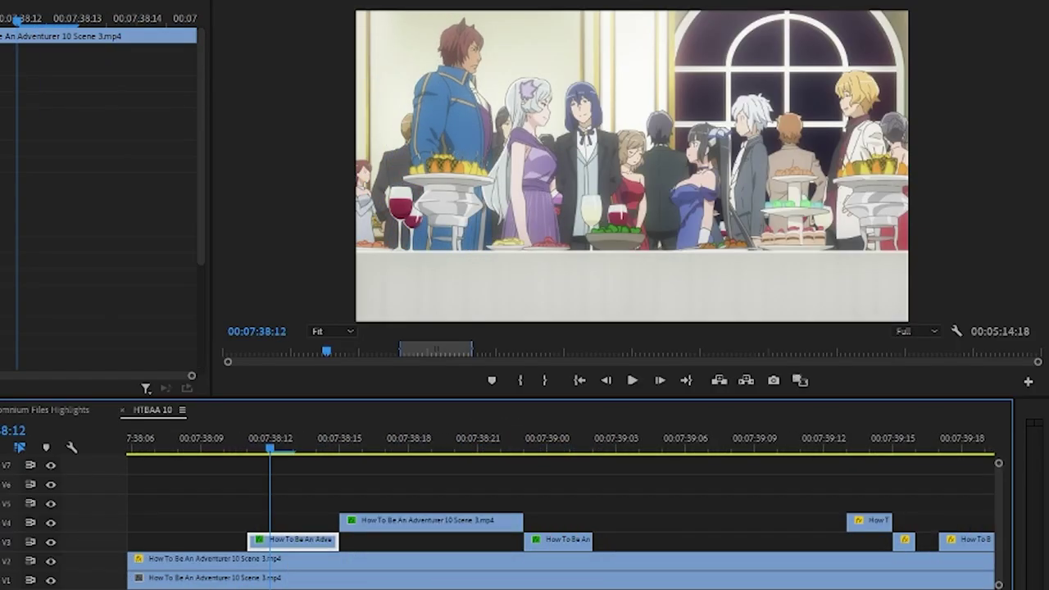
key(ctrl+z)
key(ctrl+shift+z)
key(ctrl+z)
key(ctrl+shift+z)
scroll(634, 536, down, 2)
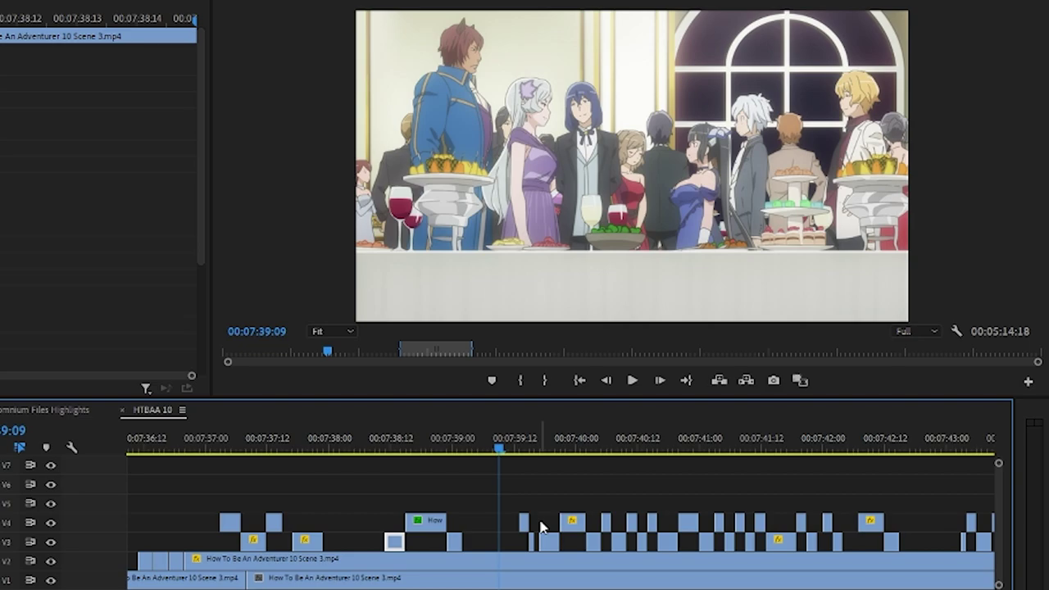
- Select the V4 Episode 1.mp4 mouth clip near 00:07:57:13 and examine the mouth frames between 00:07:57:09 and 00:07:57:12
key(equal)
key(equal)
key(equal)
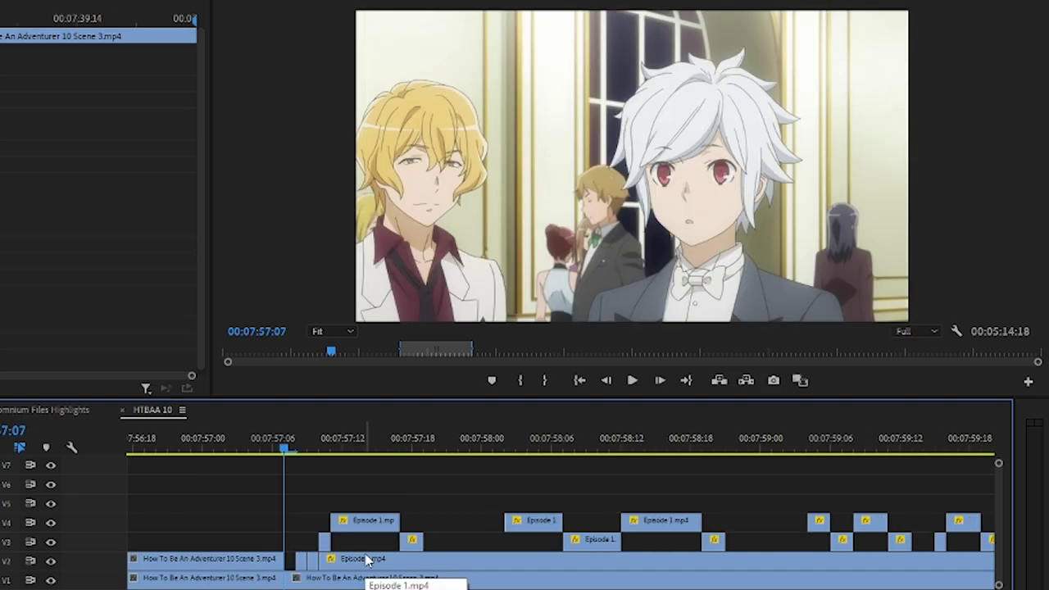
click(363, 521)
key(shift+e)
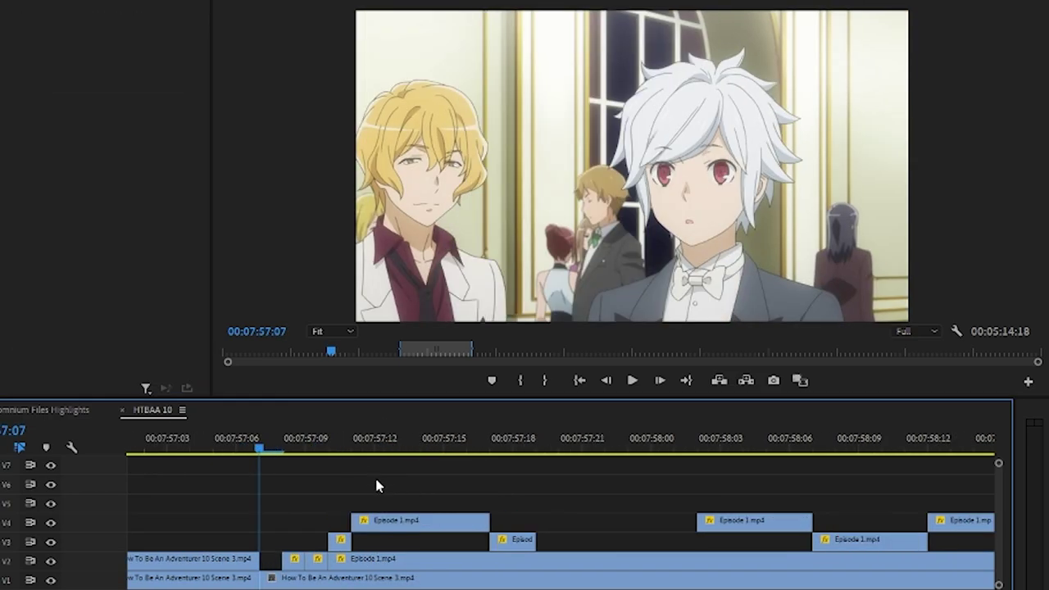
click(382, 439)
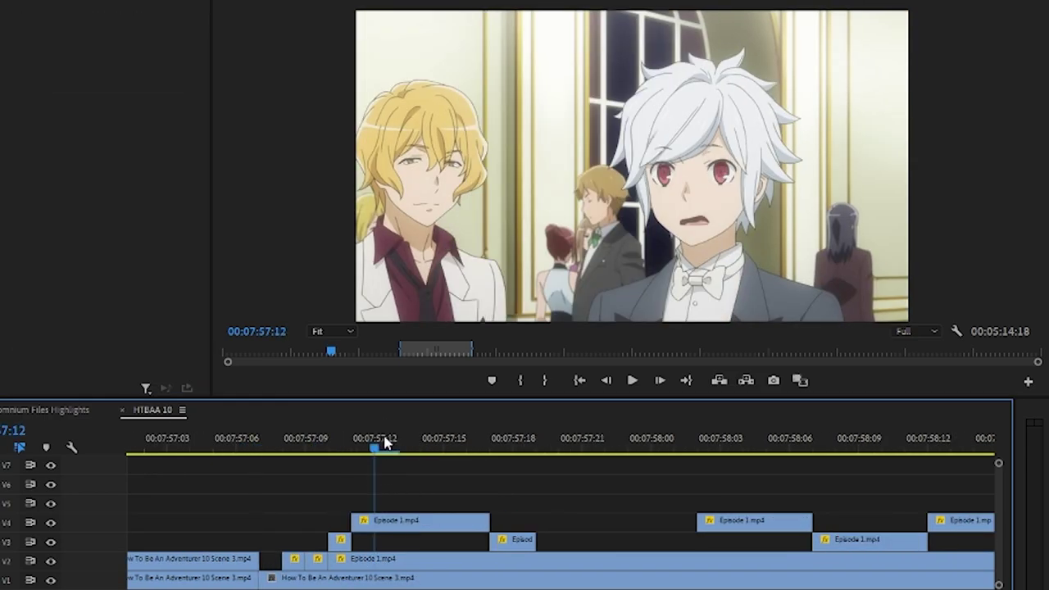
click(286, 447)
click(304, 447)
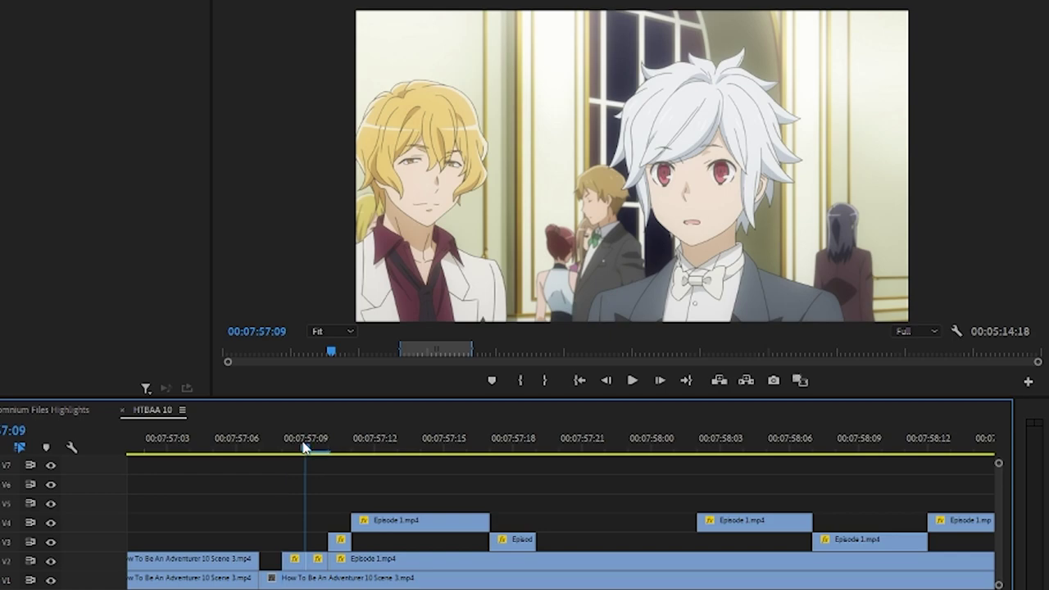
click(327, 446)
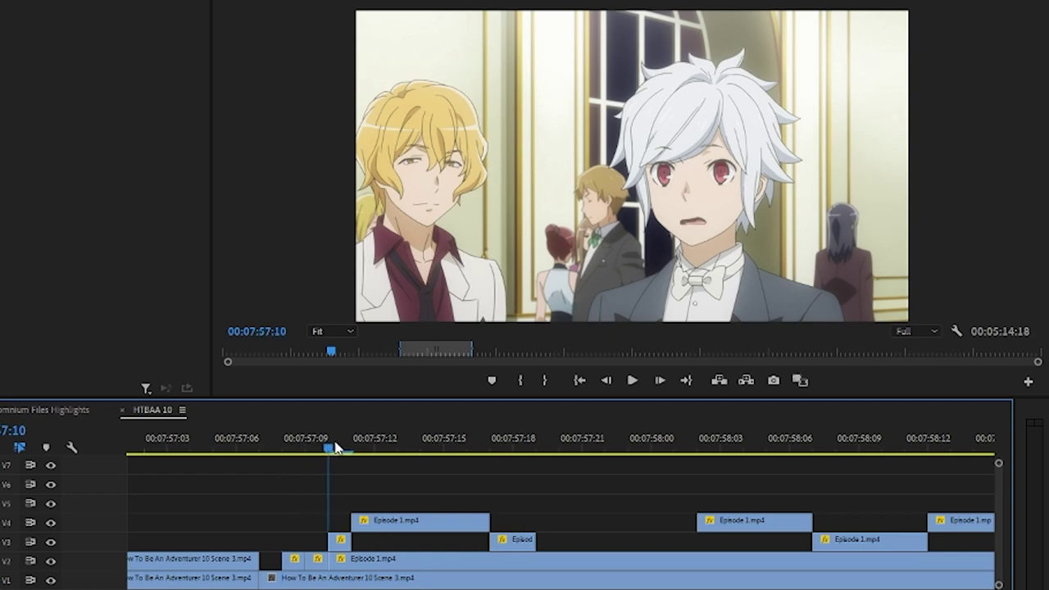
- Scrub to 00:08:01:19, inspect the silver-haired woman's mouth at 200% preview magnification, and return the preview to Fit
scroll(507, 494, down, 5)
click(456, 441)
drag(457, 441, 544, 447)
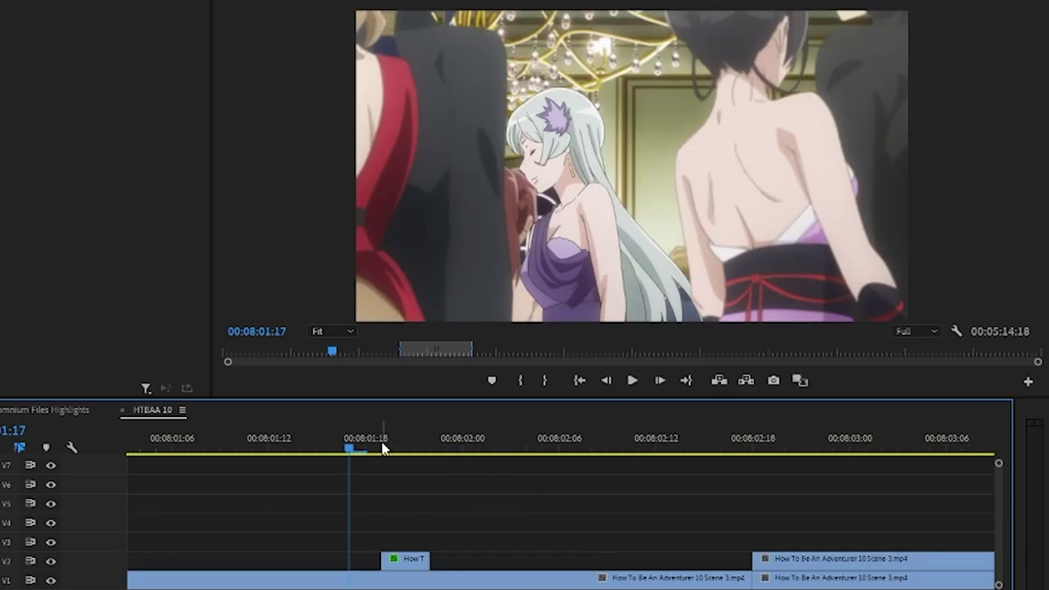
click(383, 447)
click(337, 332)
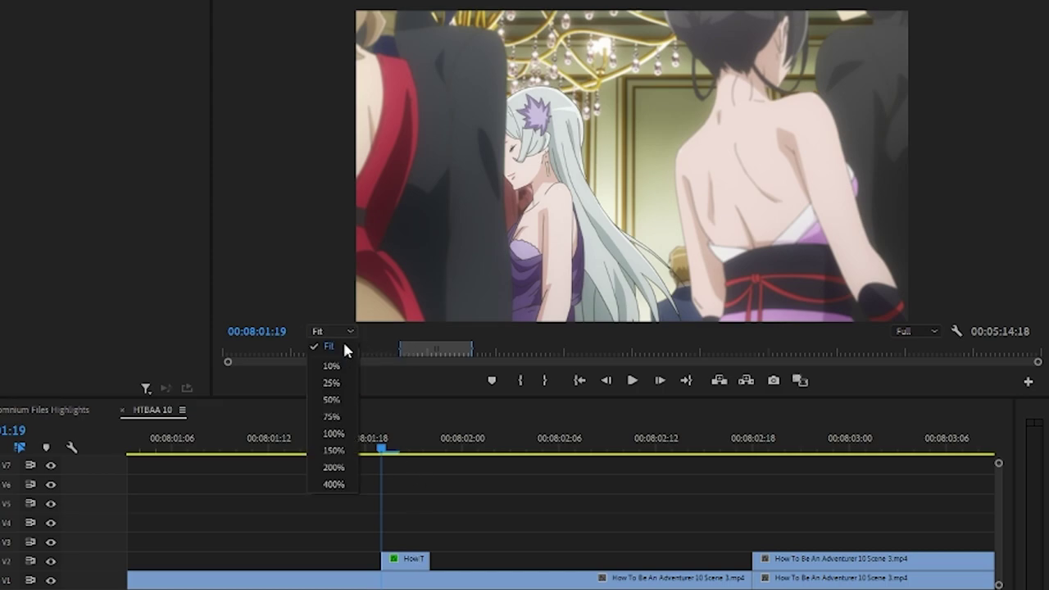
click(332, 467)
drag(455, 461, 307, 466)
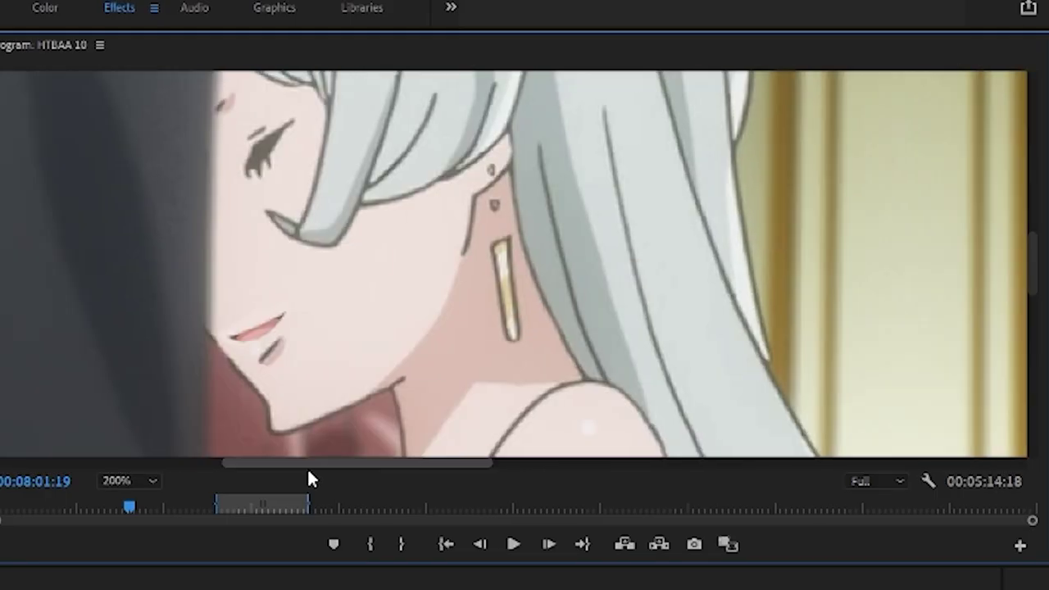
click(129, 481)
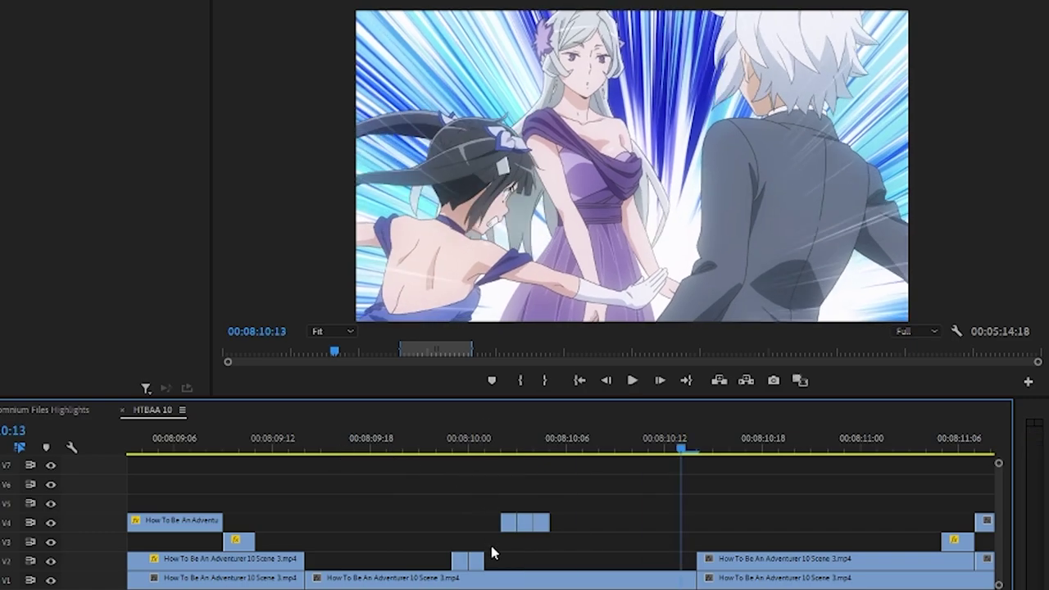
- Examine the short mouth clips around 00:08:10:00, and view the masked V2 clip at 00:08:09:23 in a 200% preview
scroll(492, 529, up, 1)
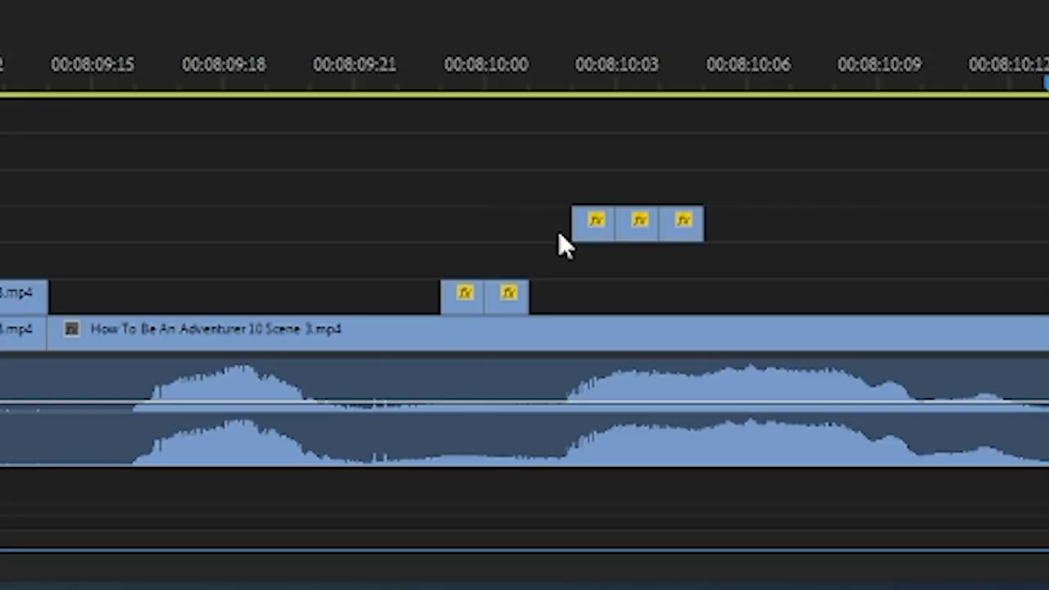
drag(747, 169, 435, 299)
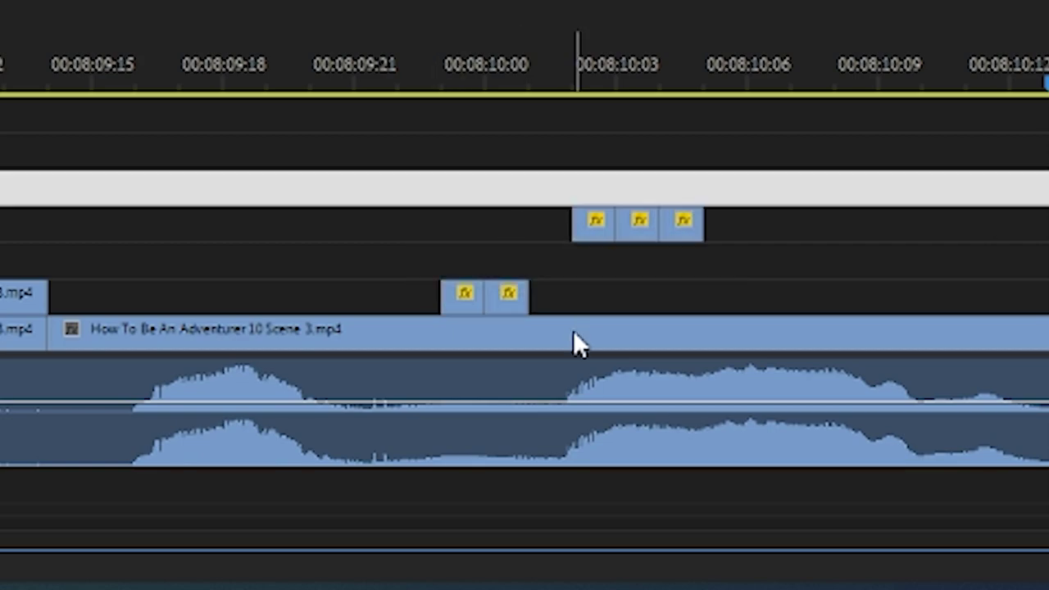
click(482, 205)
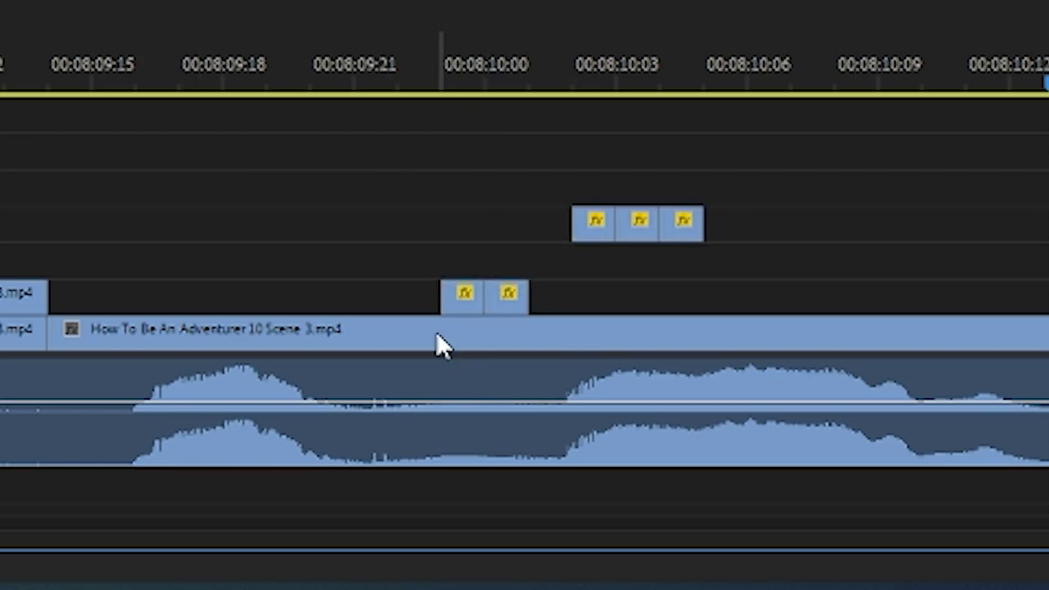
click(463, 297)
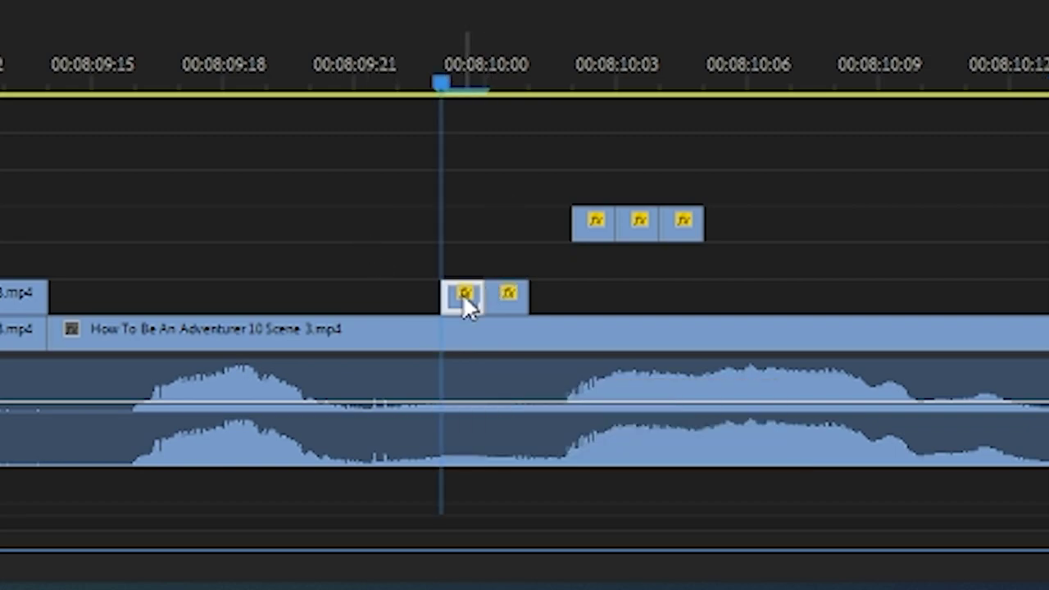
click(332, 332)
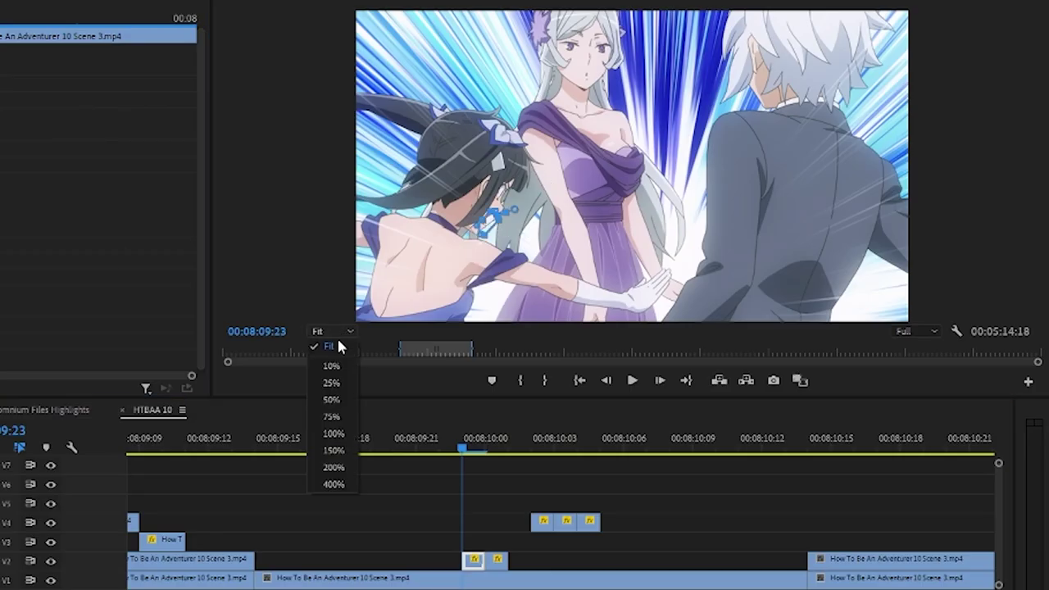
click(333, 467)
drag(571, 319, 446, 322)
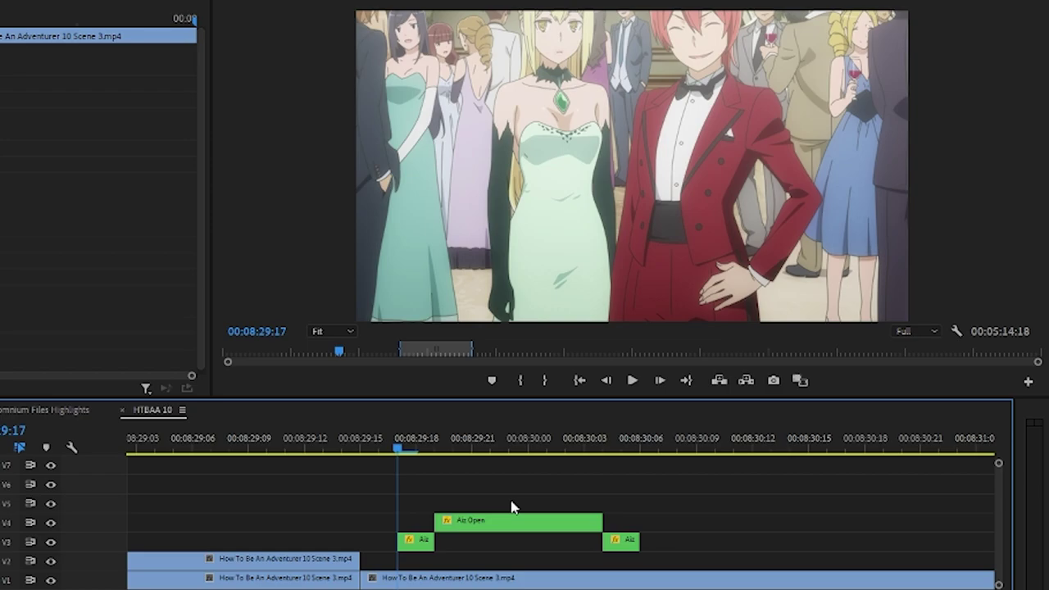
- Open the nested Aiz Half clip at 00:08:29:17, and play the Aiz mouth clips in HTBAA 10 from 00:08:30:22
double_click(414, 541)
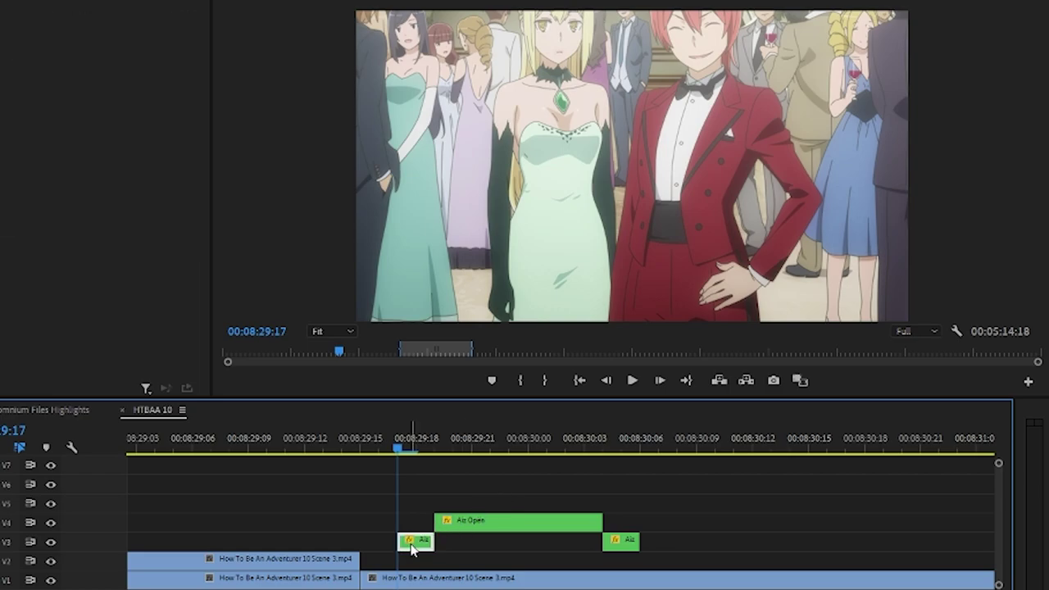
click(163, 514)
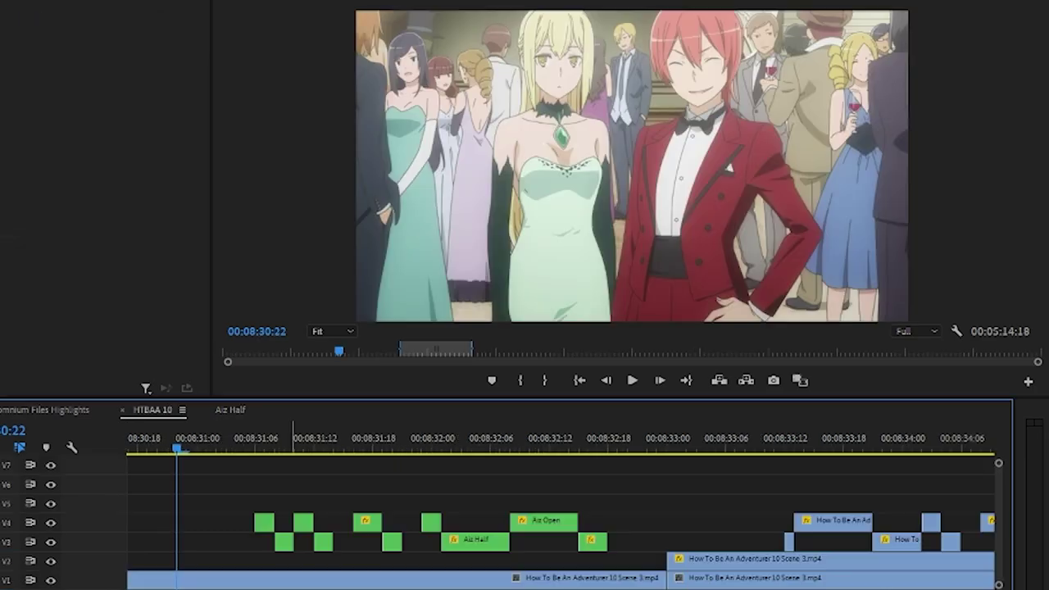
key(space)
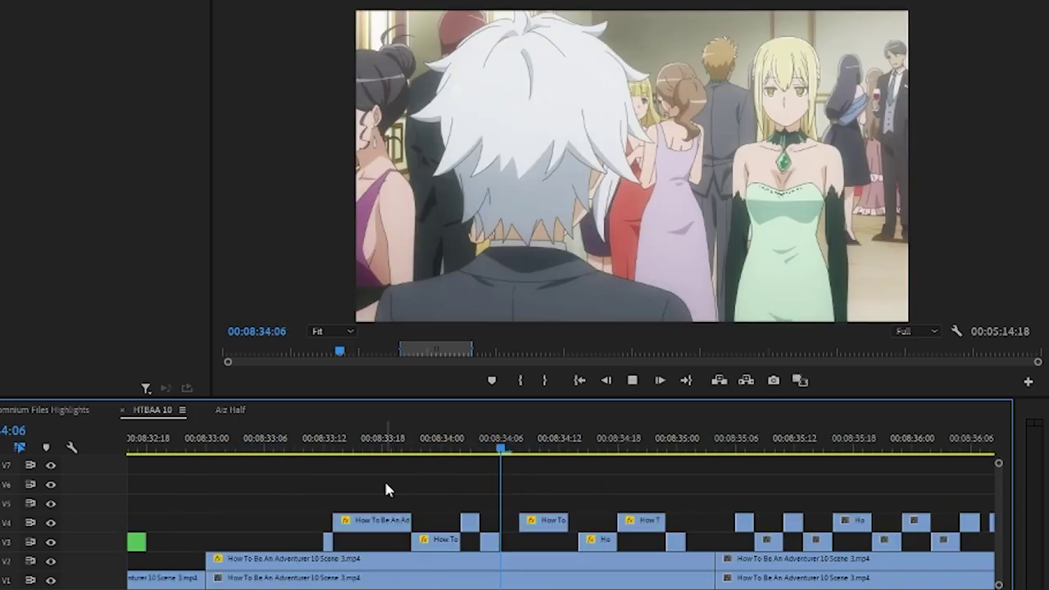
key(space)
click(544, 521)
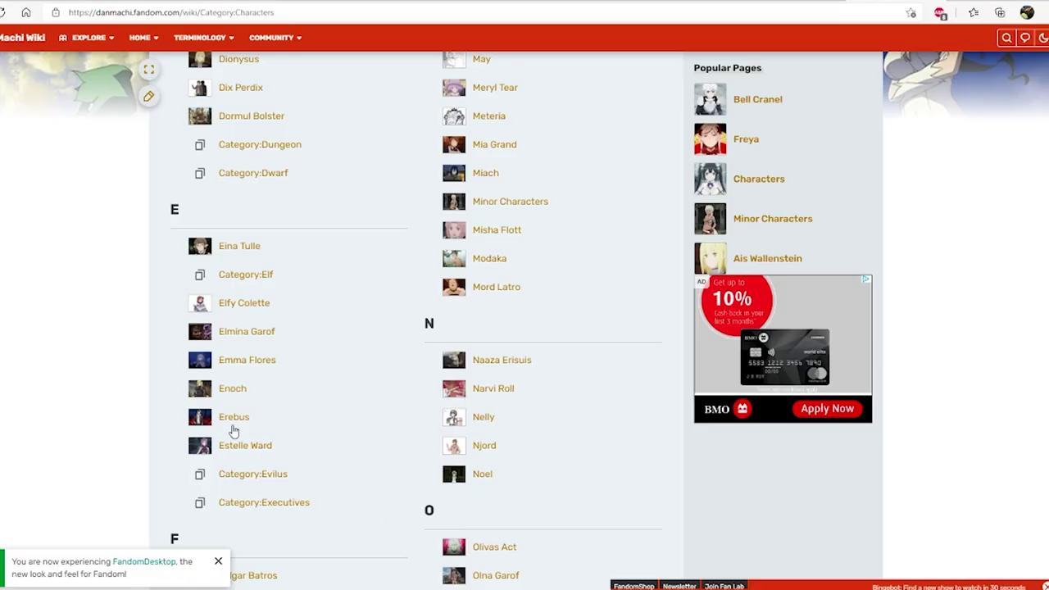
- Switch to the DanMachi Wiki in the browser, browse its Characters category, and look up the Loki character page
scroll(232, 409, down, 4)
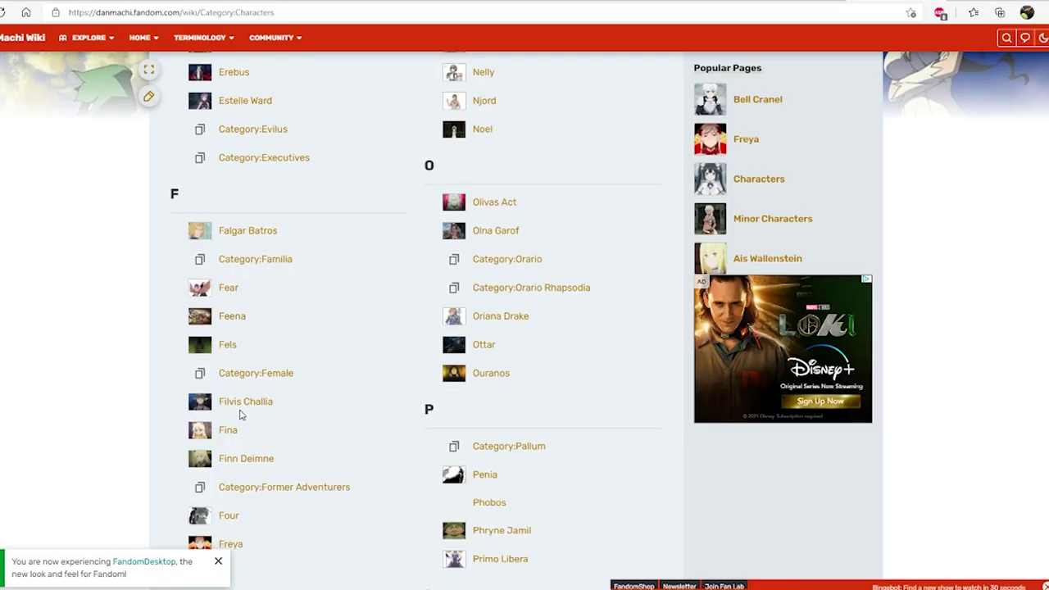
scroll(251, 407, down, 1)
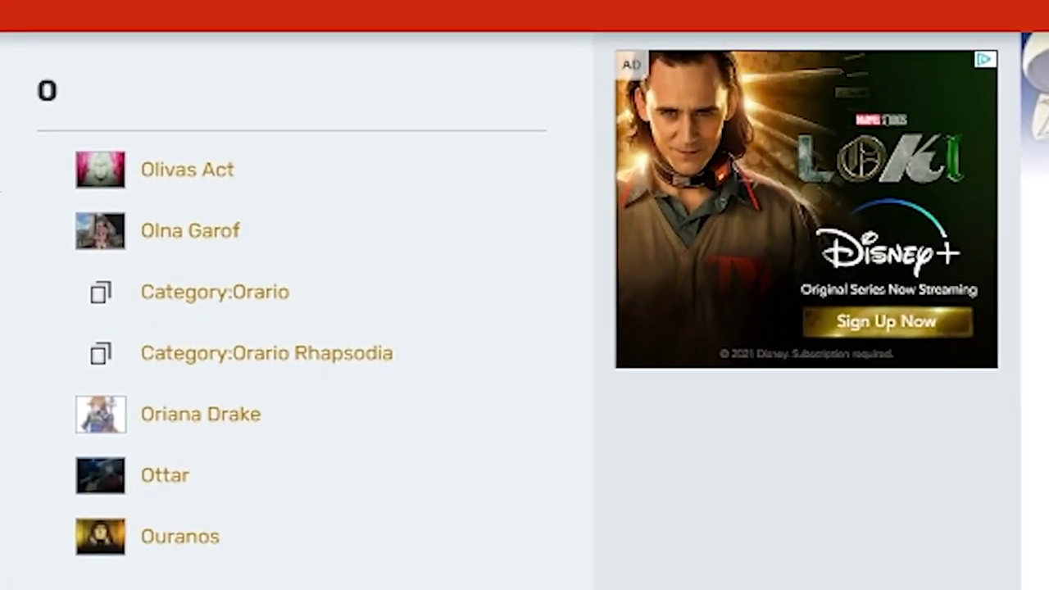
scroll(271, 328, down, 5)
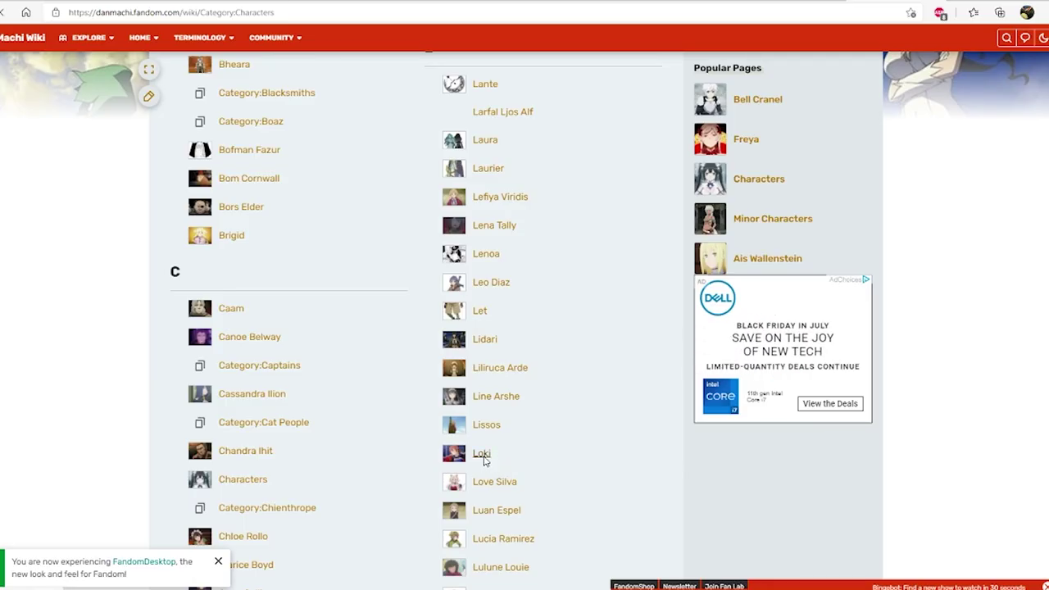
click(482, 456)
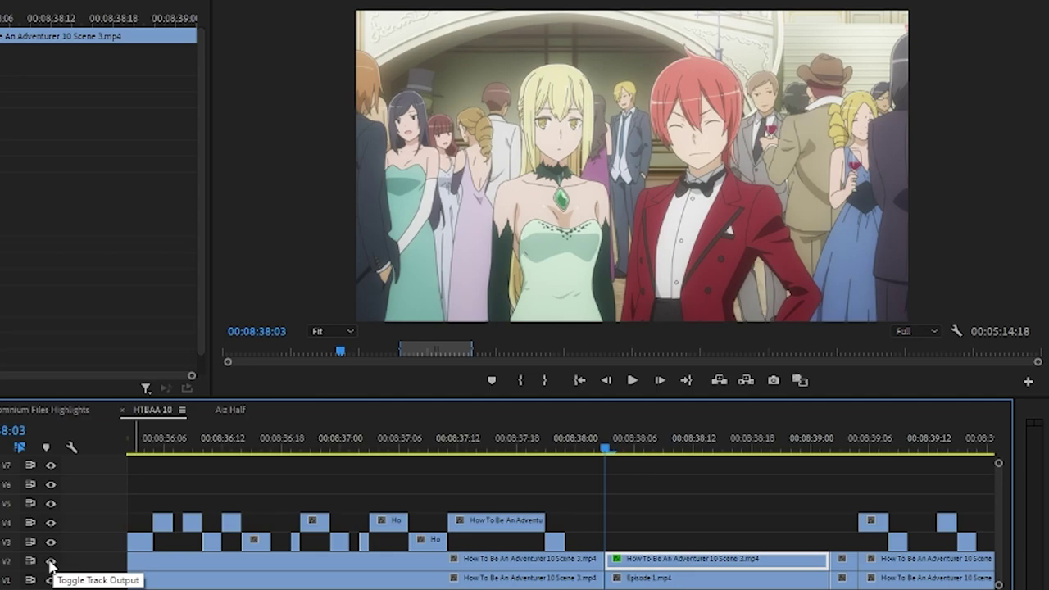
- Return to Premiere Pro, compare the 00:08:38:03 shot with V2 hidden and shown, and review the mouth clips up to 00:08:46:19
click(51, 562)
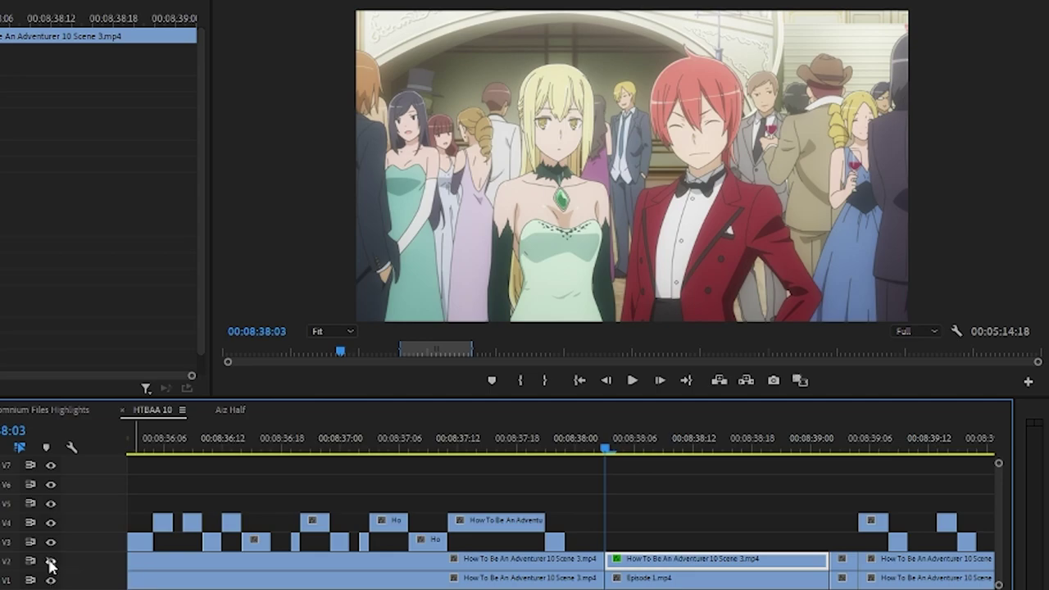
click(51, 562)
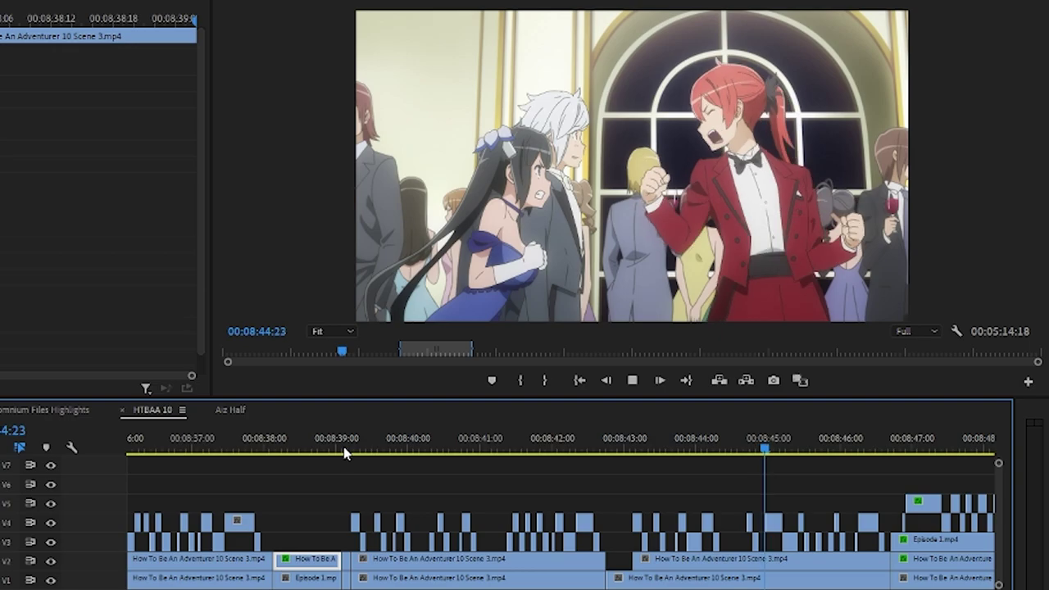
key(space)
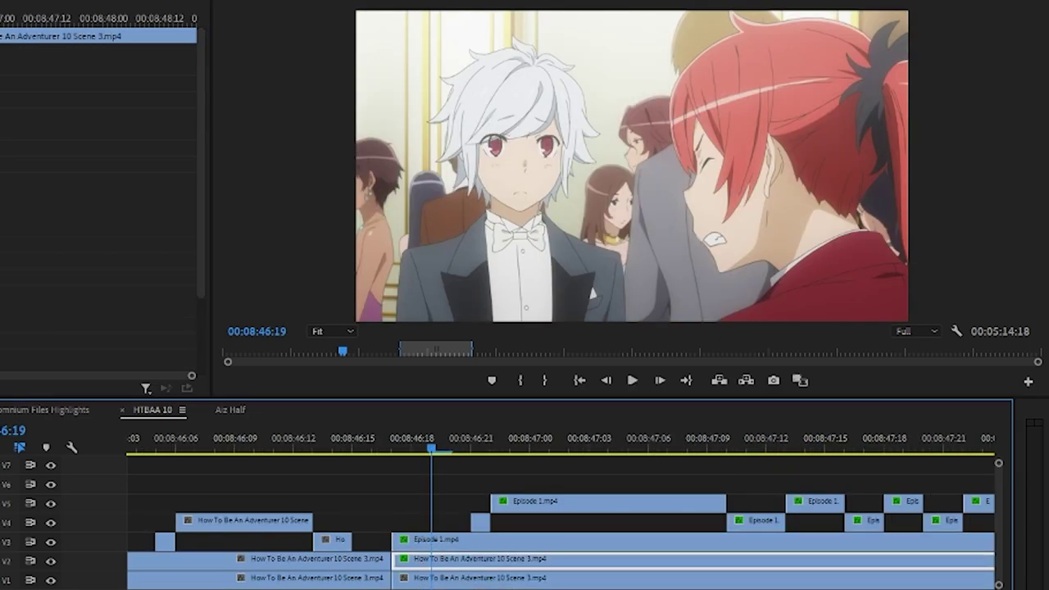
click(456, 546)
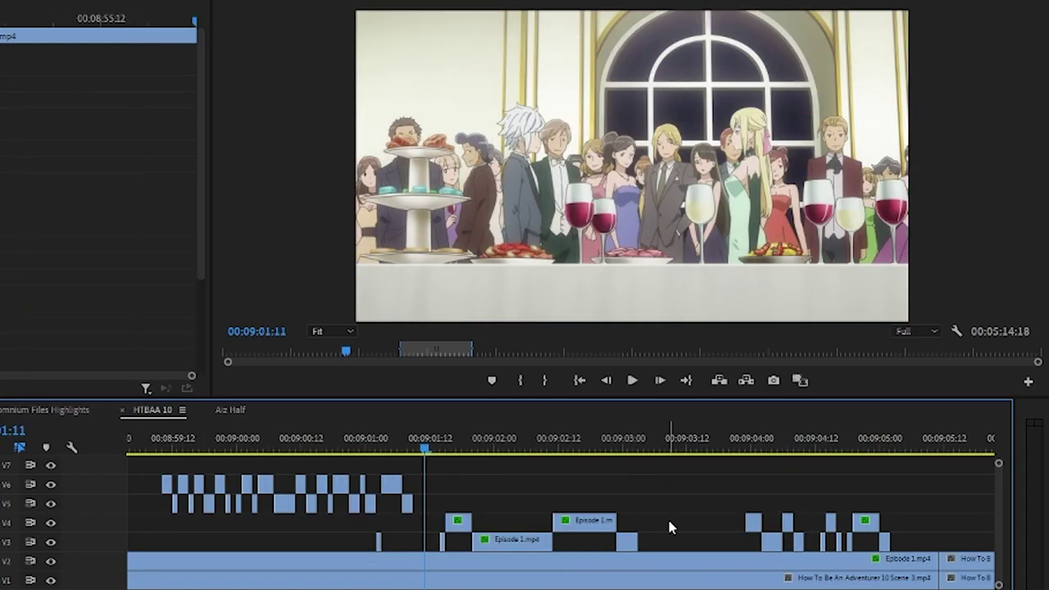
- Play the wide buffet table shot from 00:09:01:11 and replay its mouth clips from 00:09:03:19
click(632, 380)
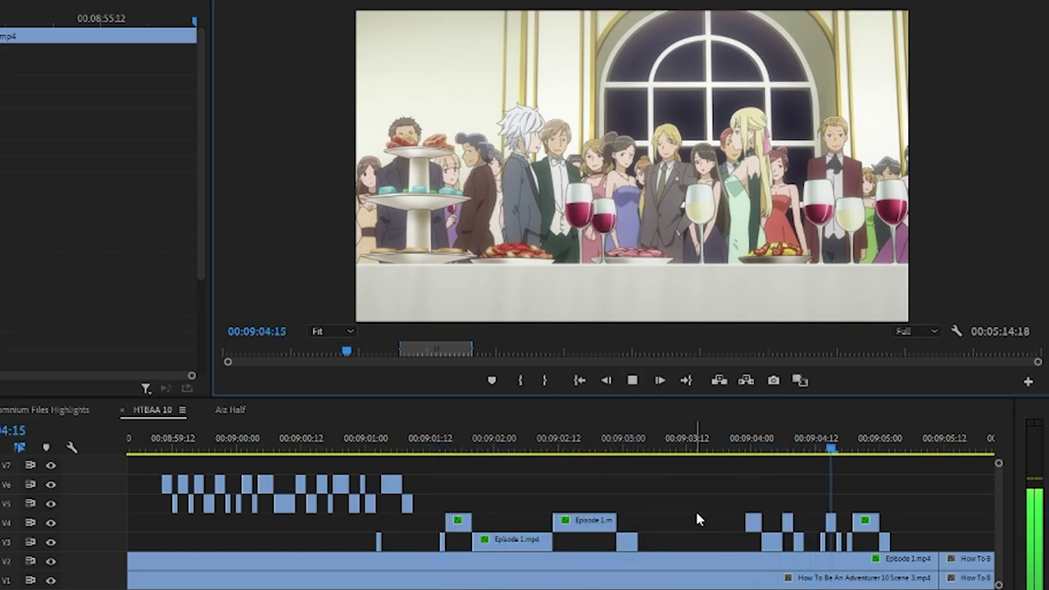
click(725, 449)
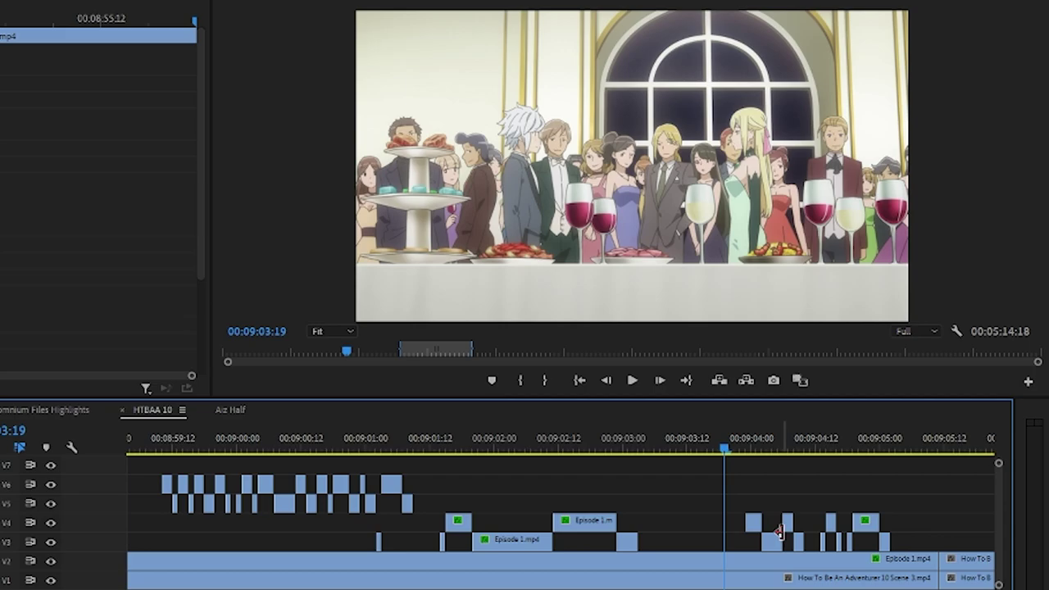
click(632, 381)
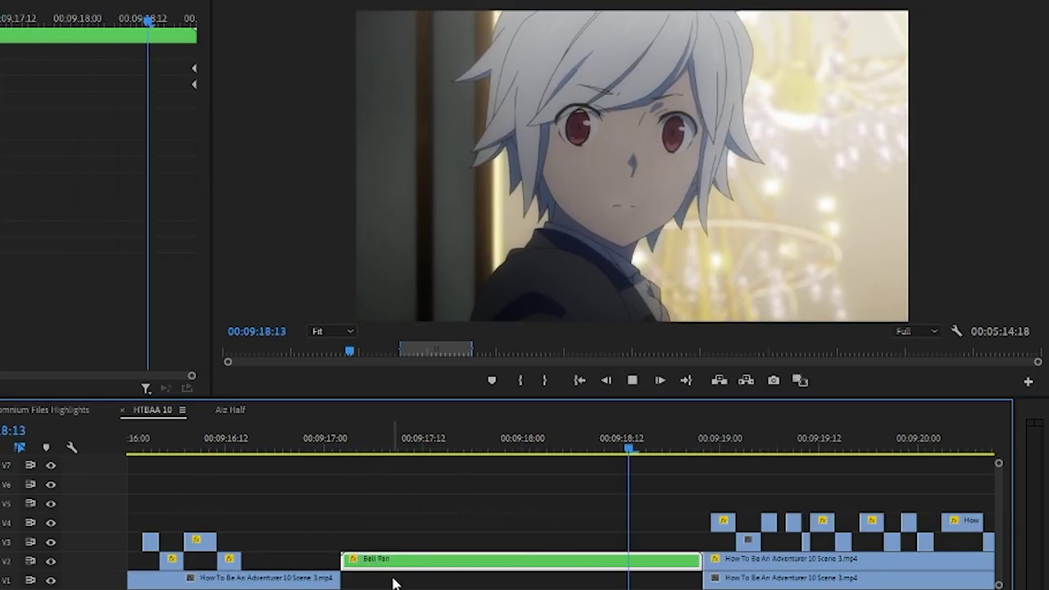
- Open the nested Bell Pan clip, and play the shot of the two men in HTBAA 10 from 00:09:20:16
double_click(419, 564)
click(430, 477)
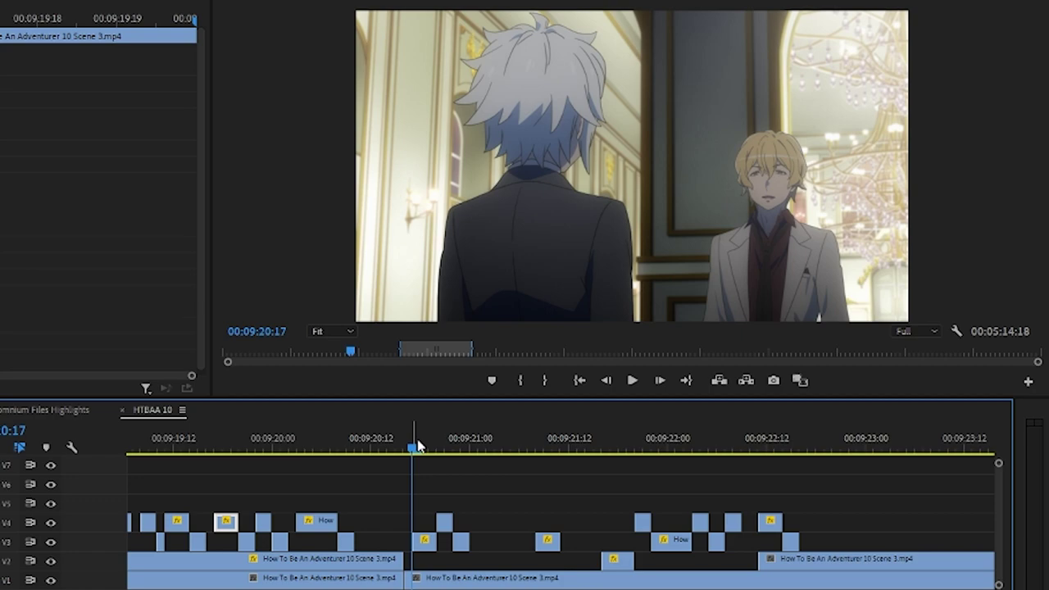
click(407, 443)
key(space)
click(407, 443)
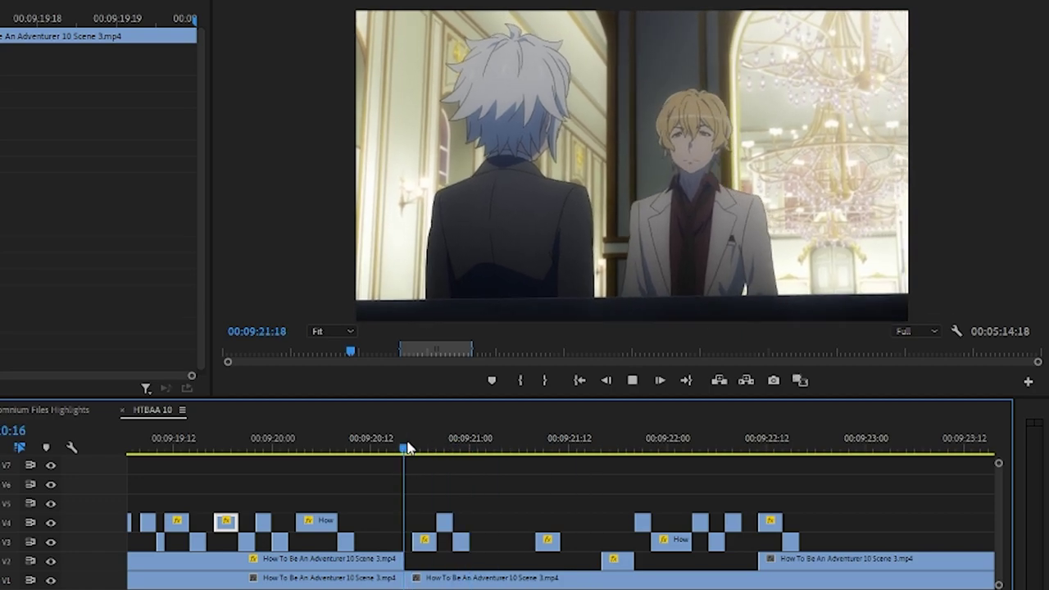
- Replay the shot of the two men from 00:09:20:16 and inspect the V3 mouth clip at 00:09:20:18
key(space)
click(408, 446)
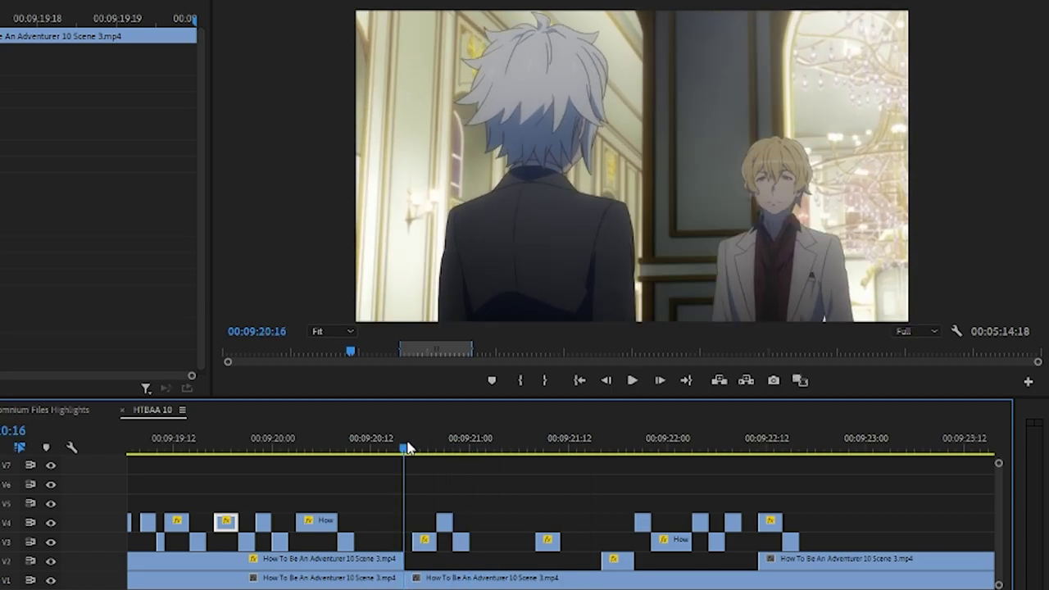
click(405, 446)
click(419, 448)
click(427, 542)
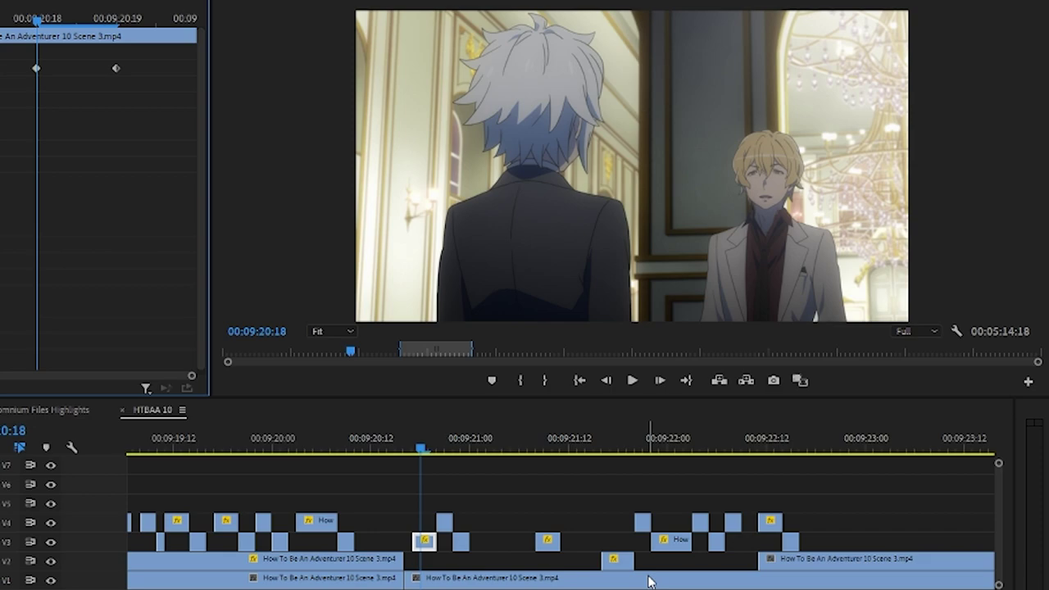
- Play on to 00:09:26:06, and inspect the V2 clip at 00:09:28:09 and the unmasked V5 clip at 00:09:32:18
key(space)
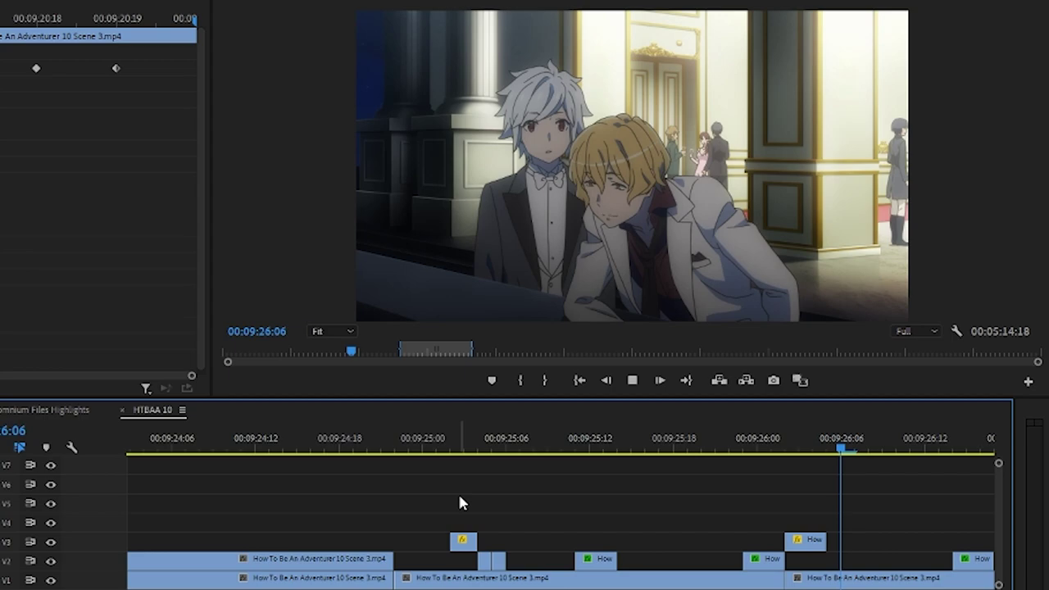
key(space)
scroll(366, 524, down, 3)
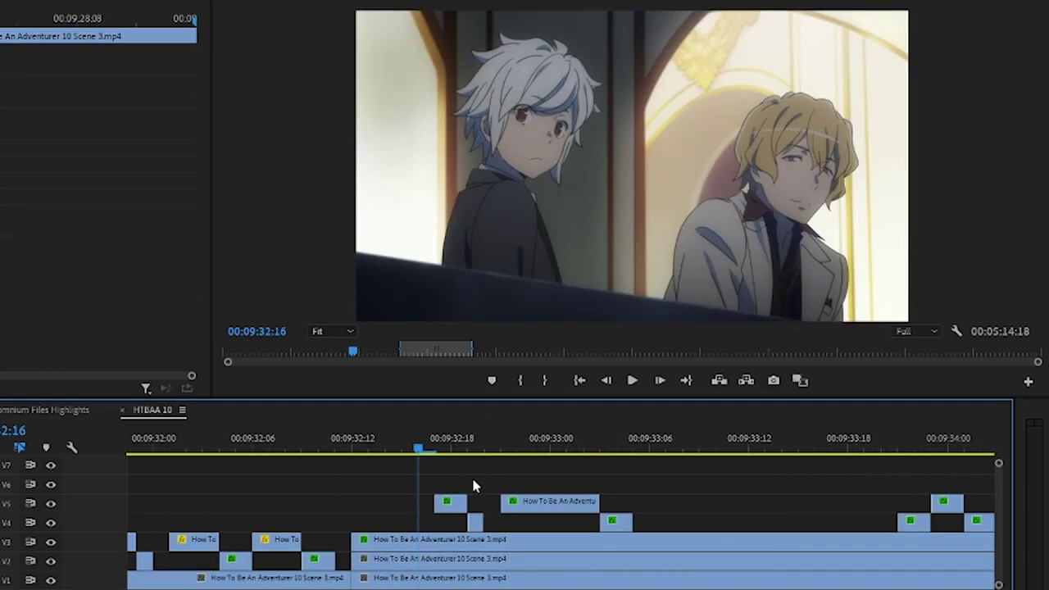
click(451, 443)
click(449, 502)
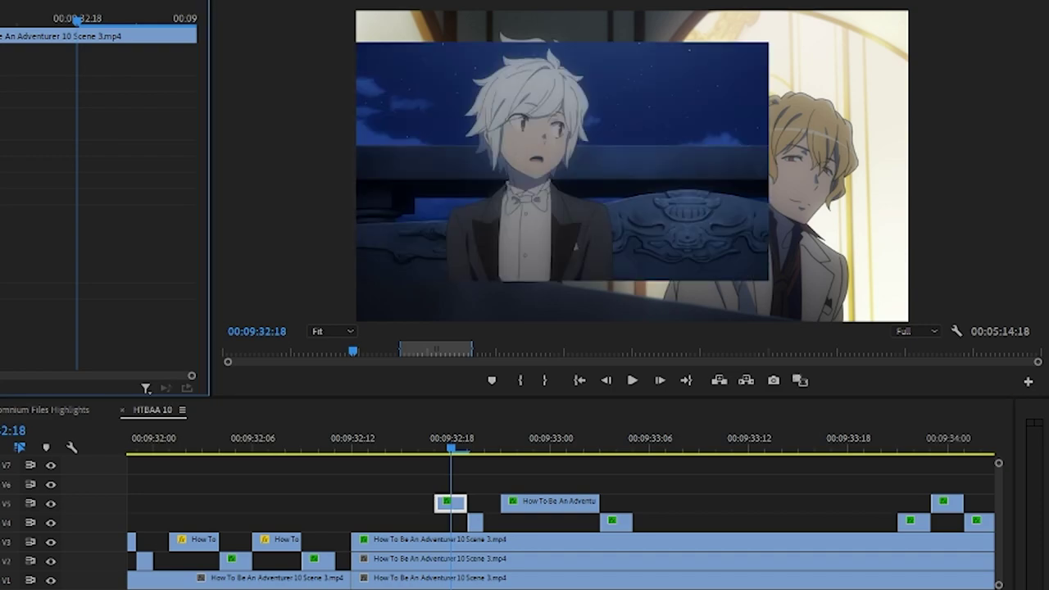
- Go back two frames from 00:09:32:18 and check the long V3 overlay clip by toggling V3 visibility
key(Left)
key(Left)
click(410, 541)
click(53, 542)
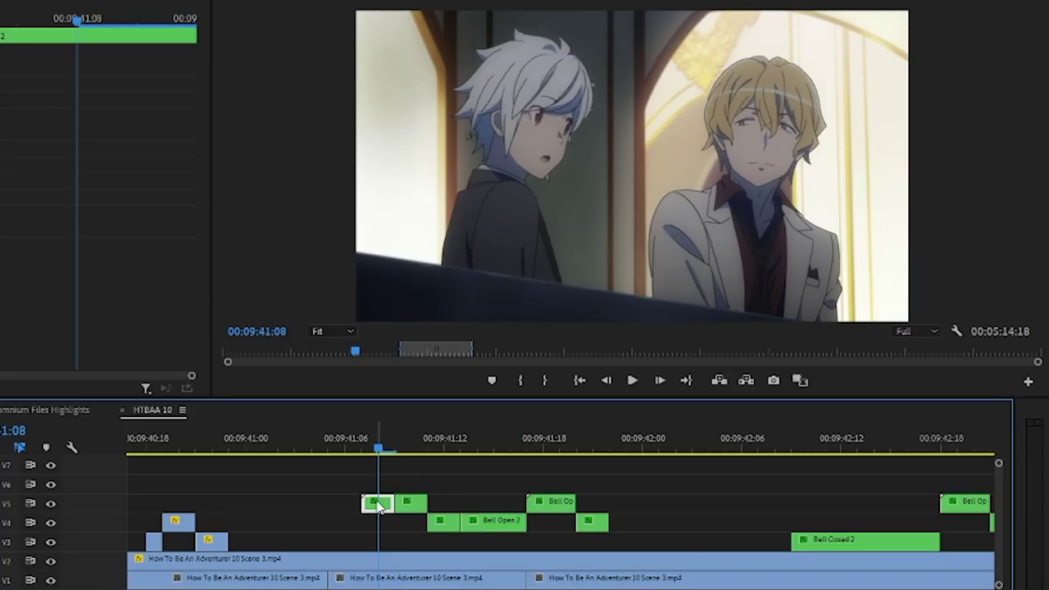
- Open the nested Bell Open 2 sequence and inspect its How To Be An Adventurer 10 Scene 3.mp4 clip on V4
double_click(377, 502)
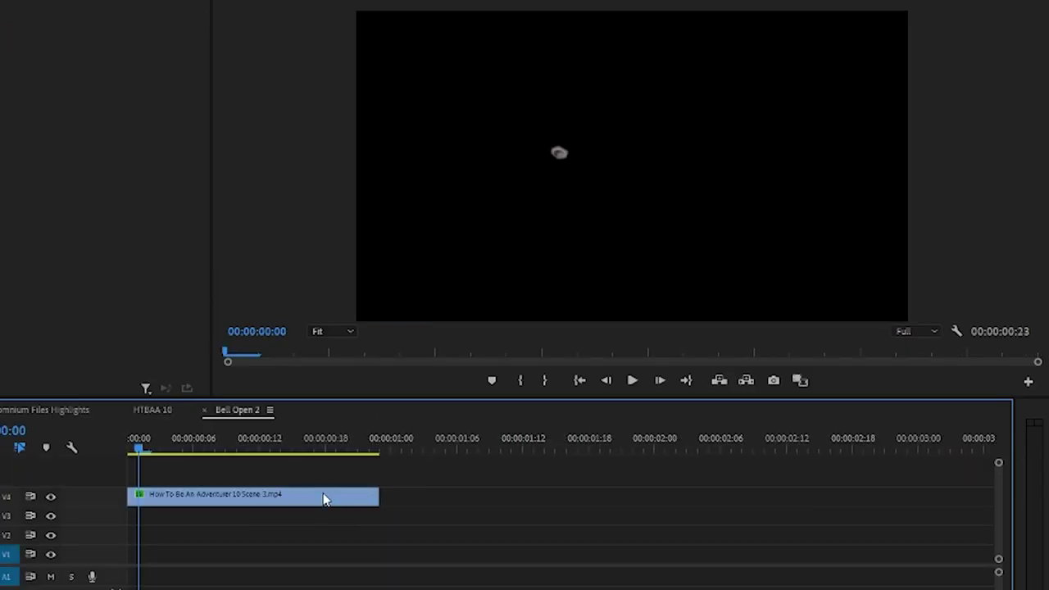
click(227, 504)
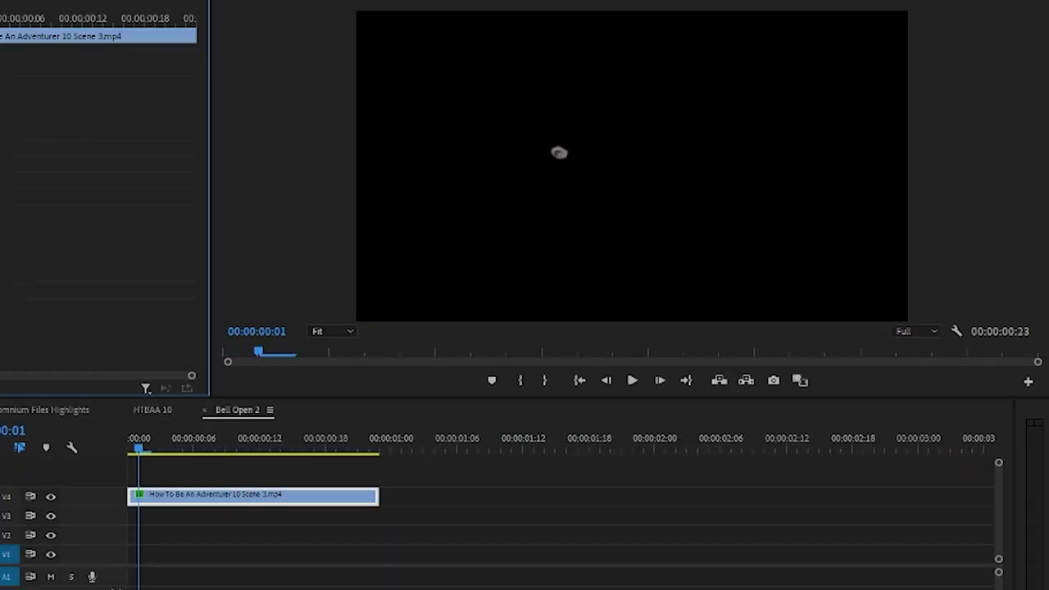
key(Delete)
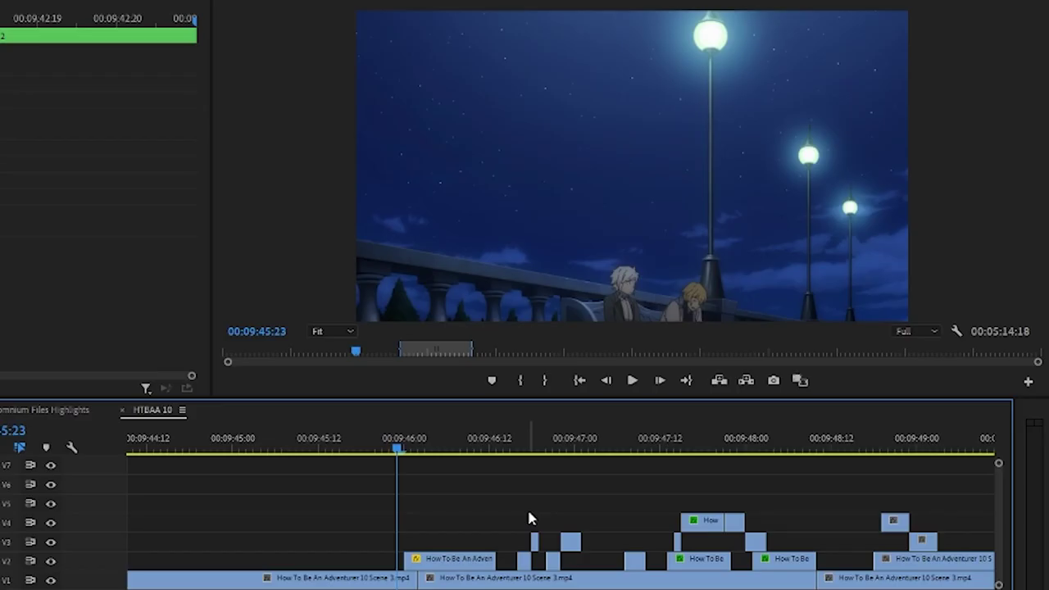
- Play the HTBAA 10 bench shots through 00:09:48:09 and 00:10:14:02, and inspect the V4 mouth clip at 00:10:25:05
key(space)
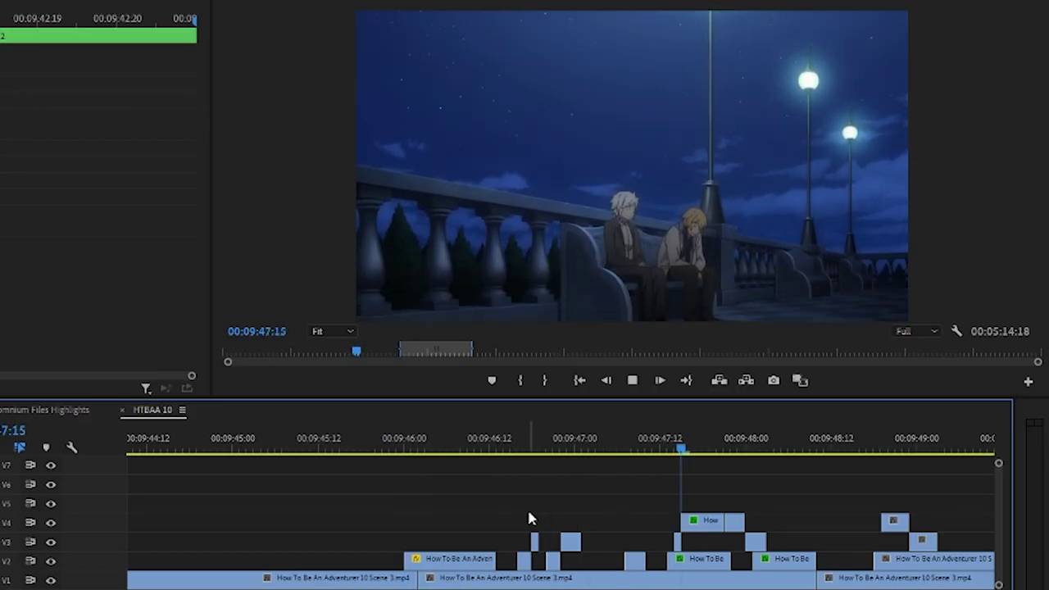
key(space)
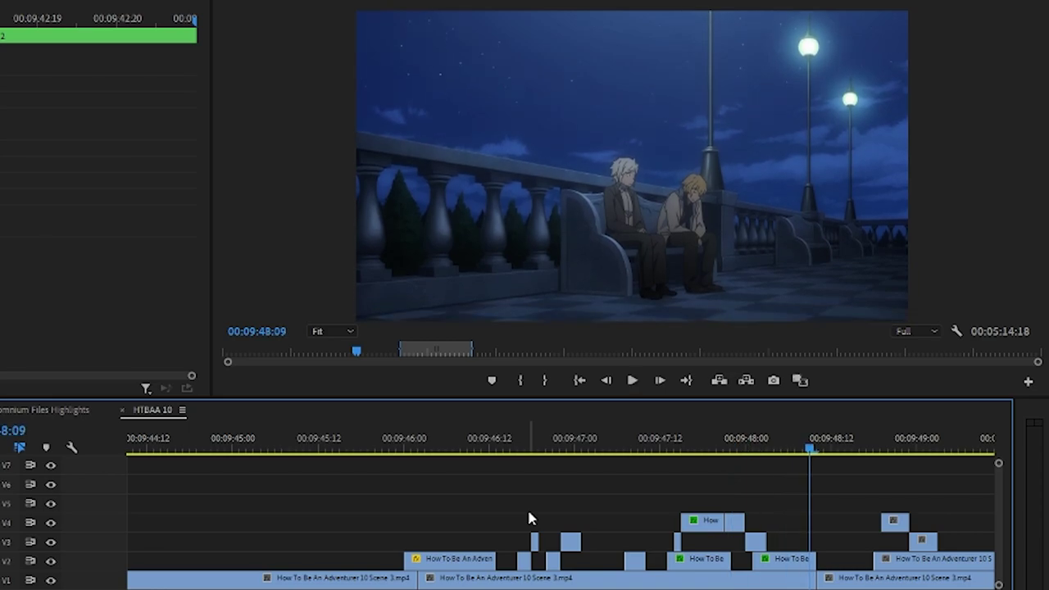
scroll(560, 528, down, 5)
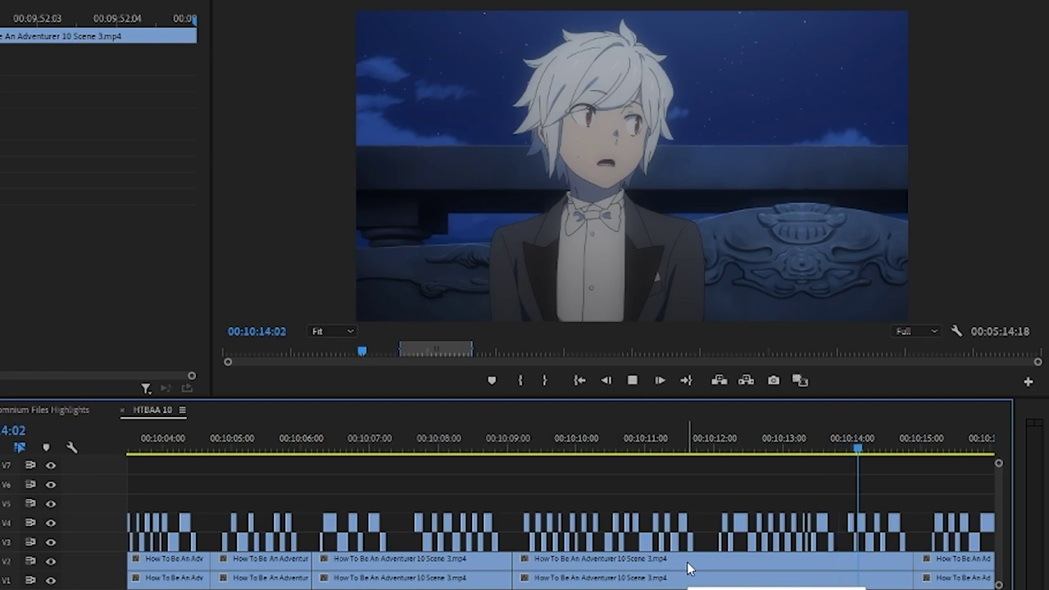
scroll(688, 569, down, 2)
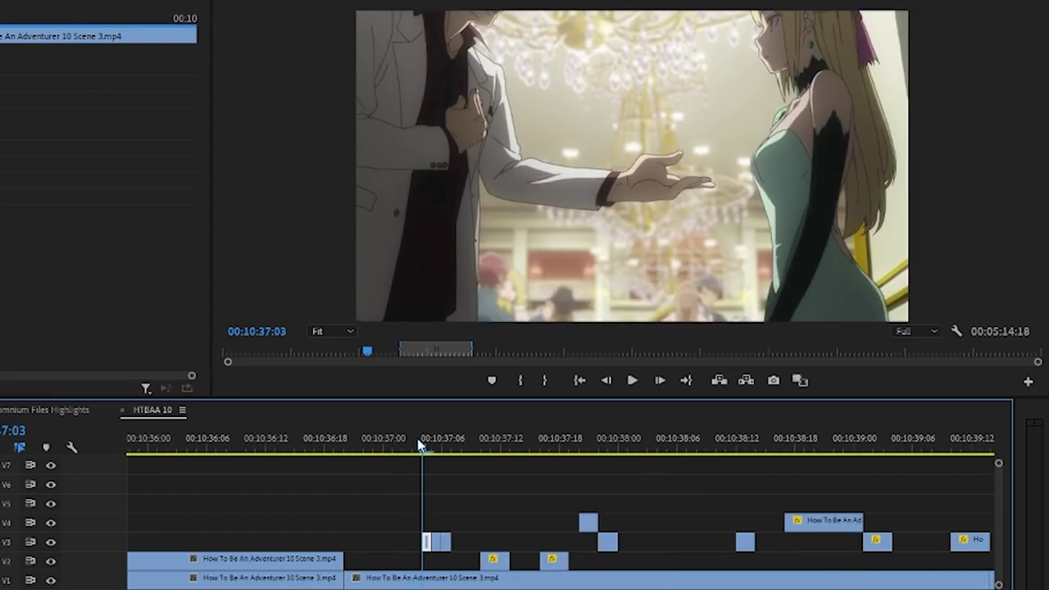
- Inspect the keyframed V4 clip at 00:10:38:17, and play the following shots, replaying from just before 00:10:48:00
drag(421, 445, 729, 496)
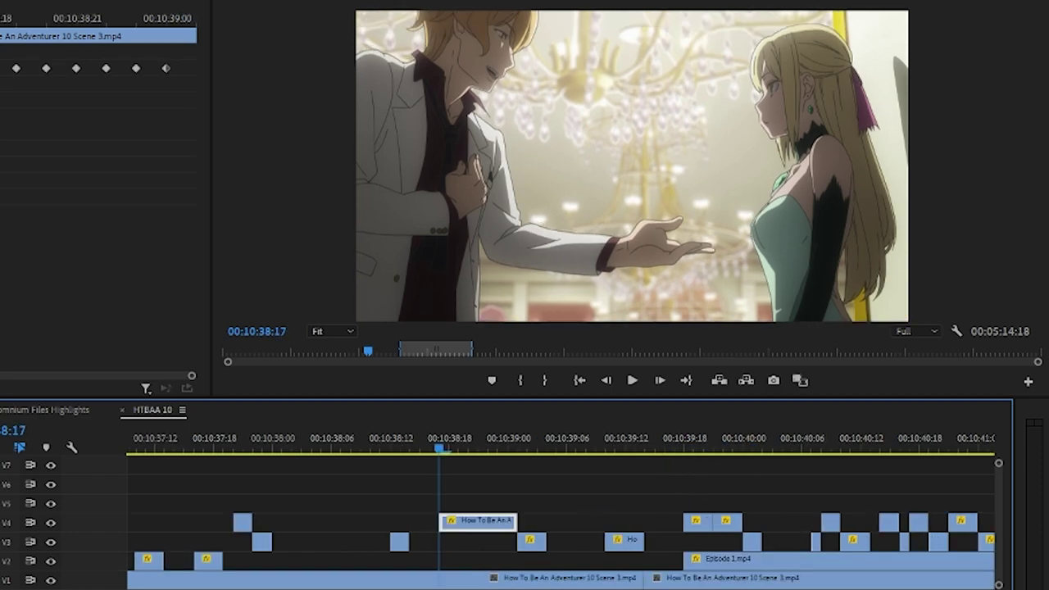
key(shift+5)
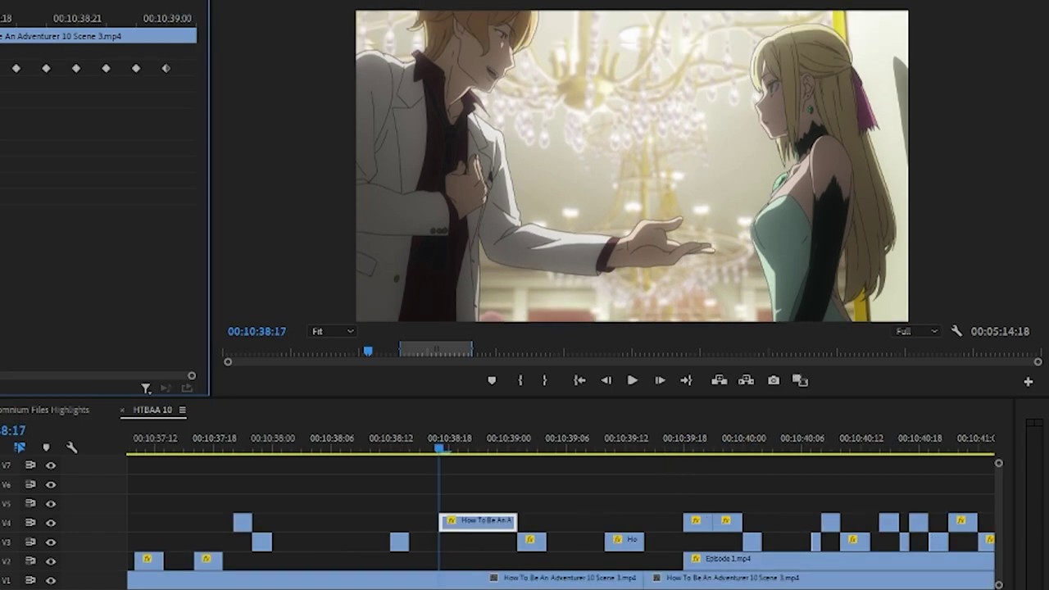
click(632, 380)
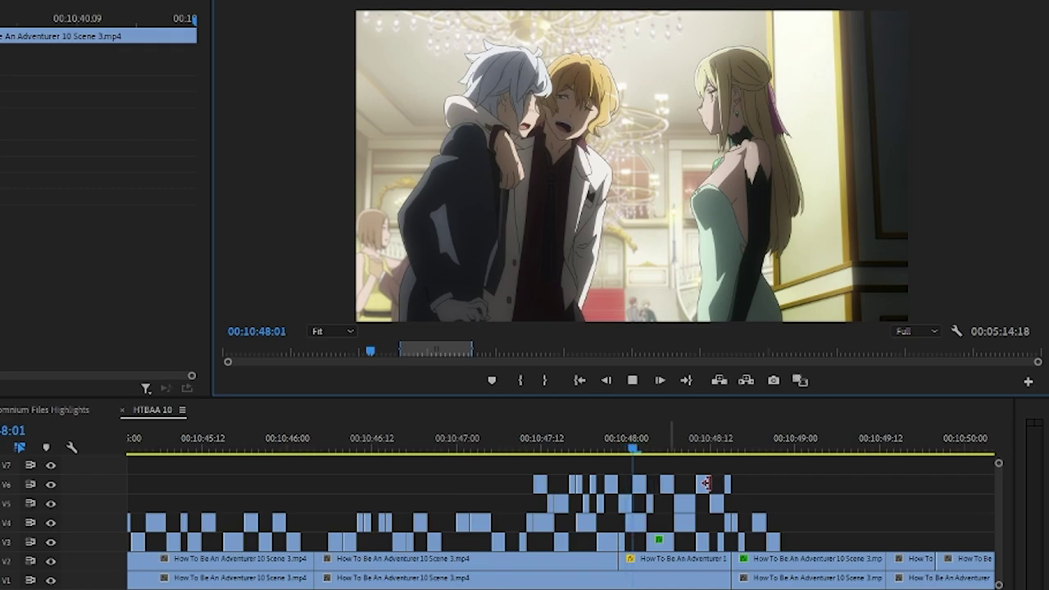
click(605, 444)
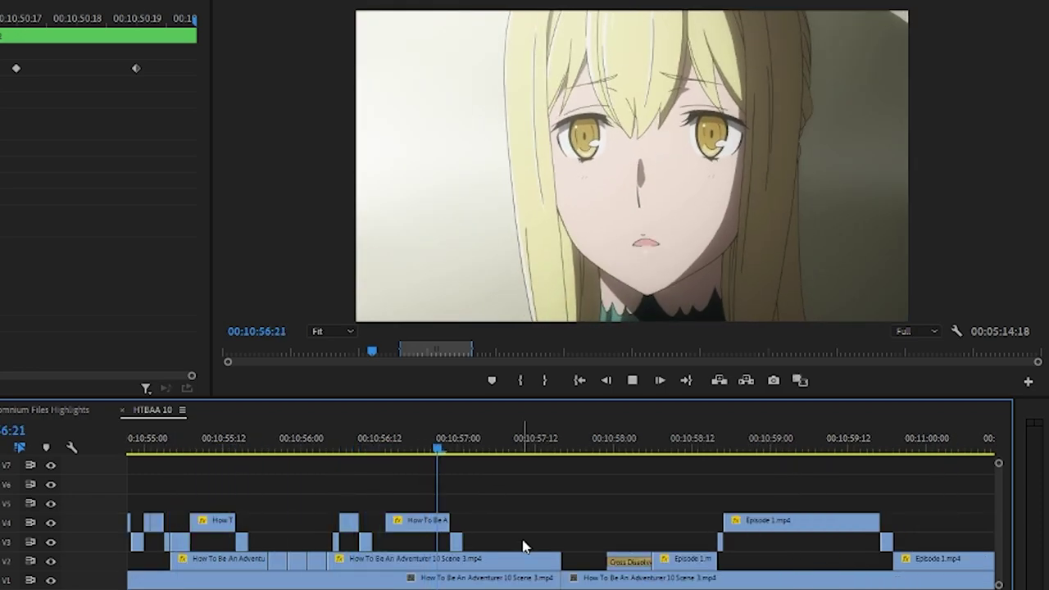
- Inspect the nested Aiz Open 2 clip, and review the Cross Dissolve and Episode 1.mp4 replacement on V2 around 00:10:58:08 in HTBAA 10
key(space)
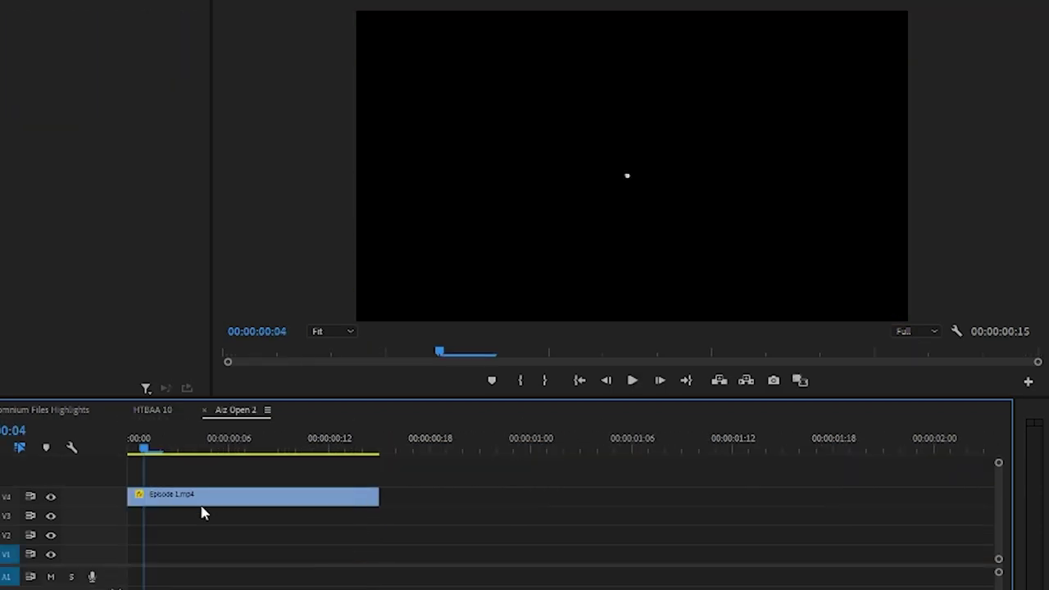
click(174, 502)
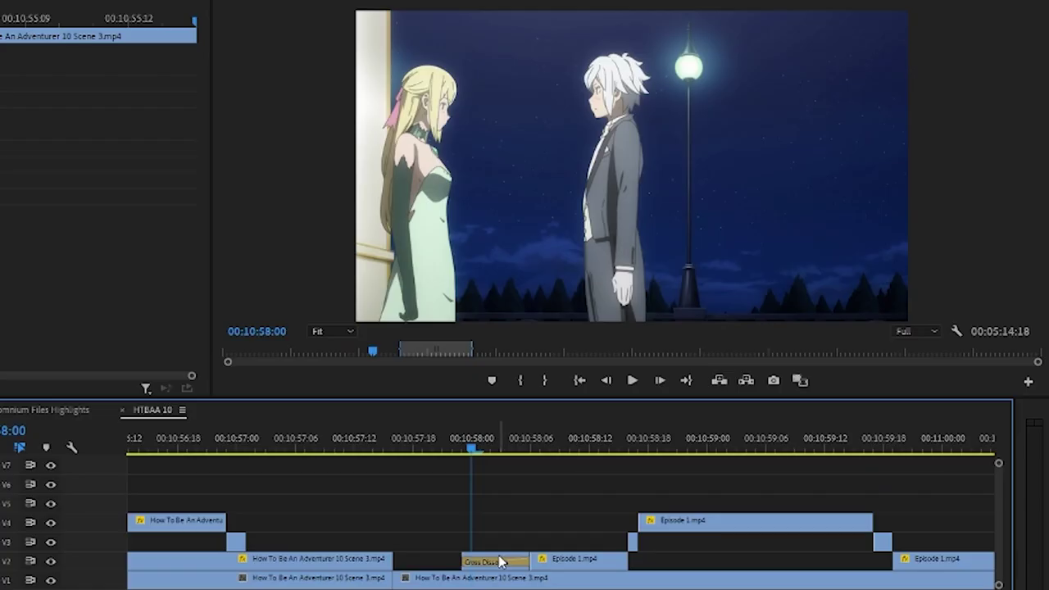
click(348, 333)
click(336, 467)
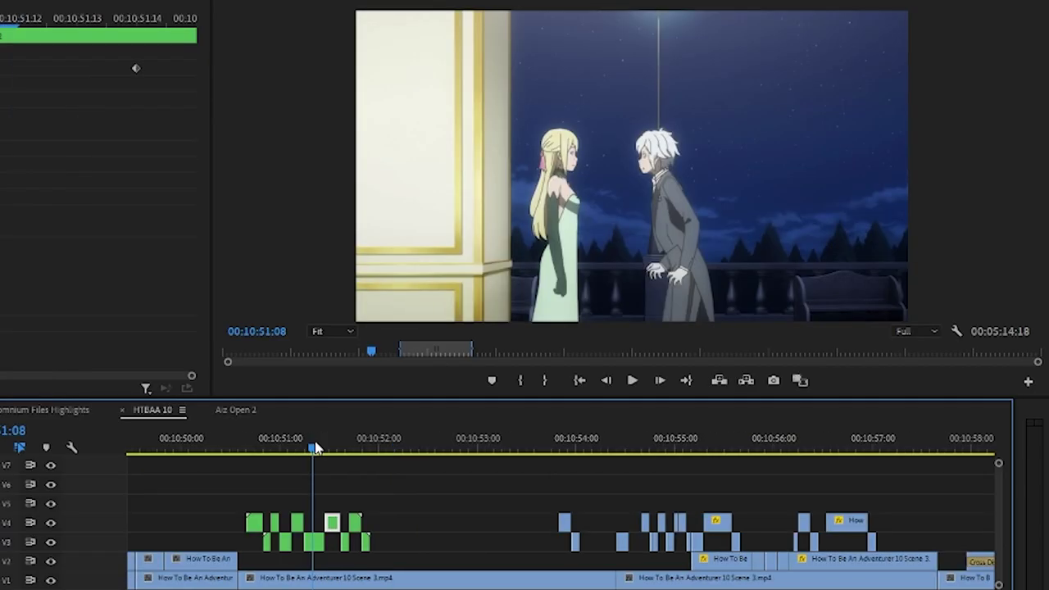
mouse_move(315, 448)
mouse_down()
mouse_move(331, 448)
mouse_move(314, 447)
mouse_up()
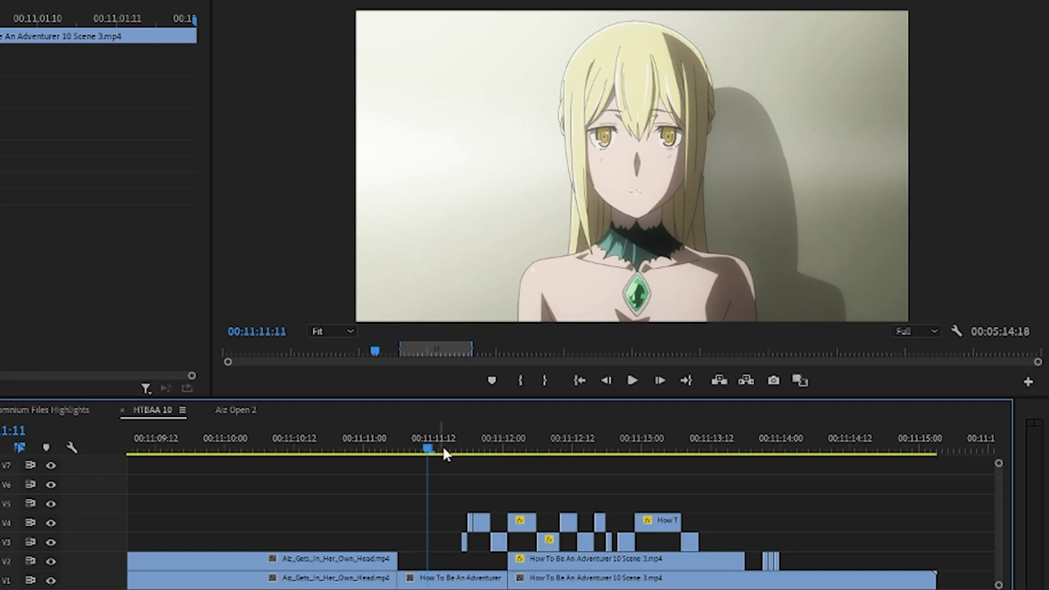
- Play Aiz's close-up from 00:11:11:11 and scrub through its last mouth clips to 00:11:14:01
key(space)
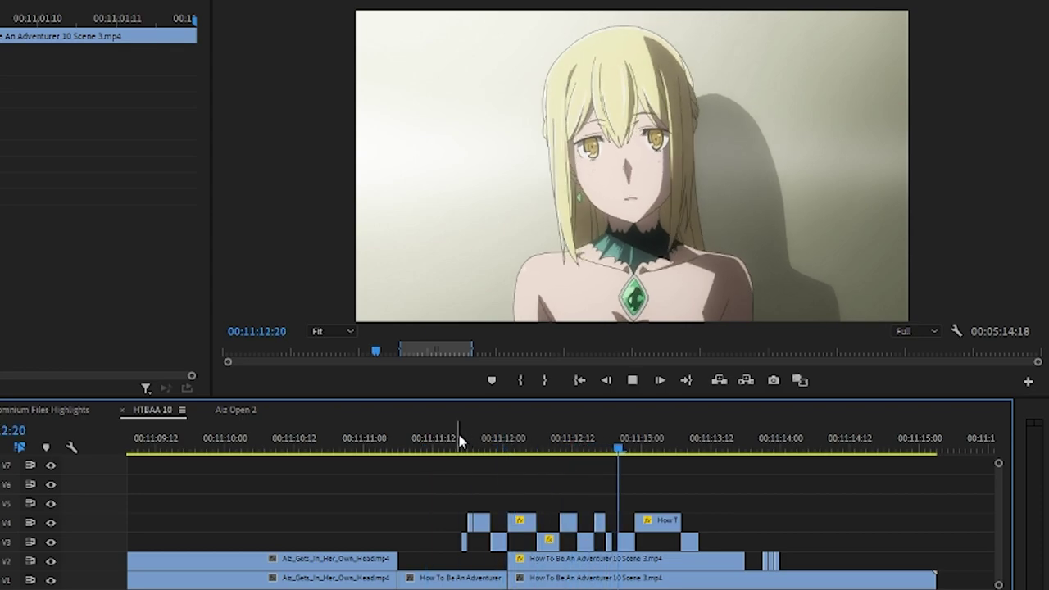
key(equal)
key(equal)
drag(726, 450, 844, 441)
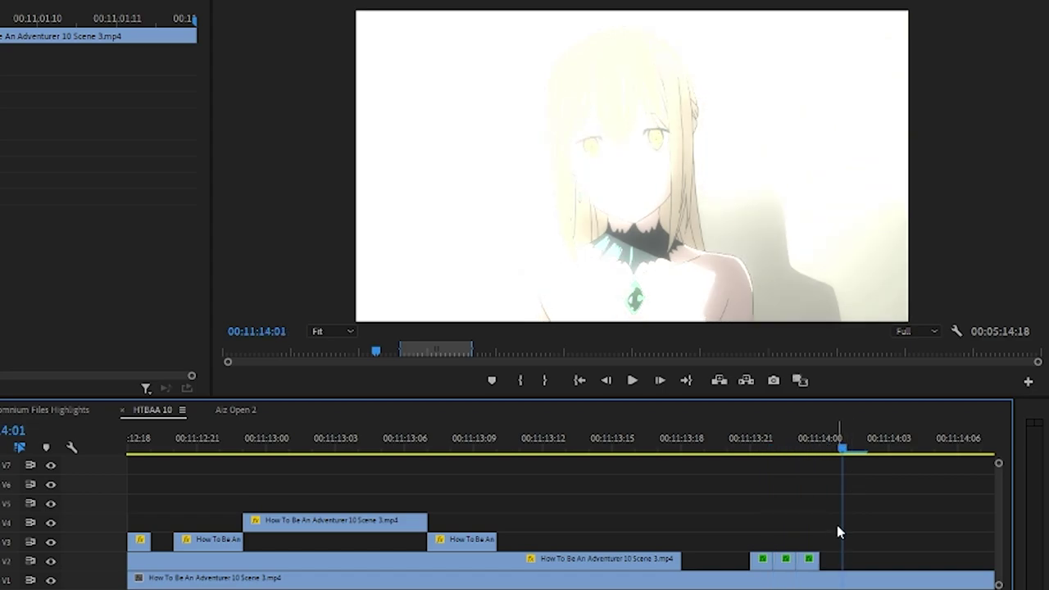
- Find the Scene 4 section in the full HTBAA 10 sequence and view the three-character shot at 00:13:06:17
key(backslash)
scroll(195, 510, up, 4)
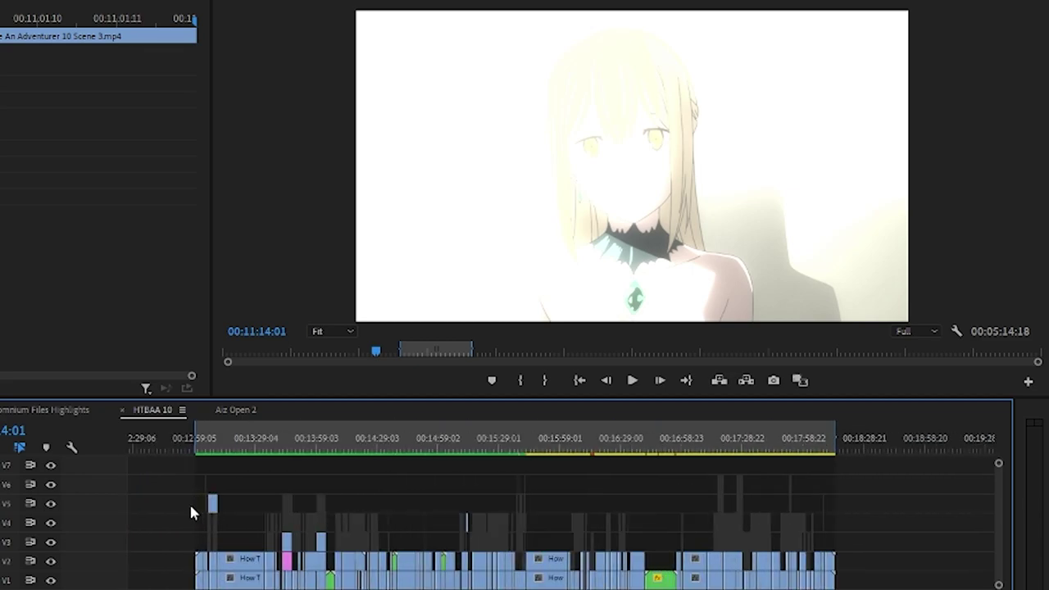
scroll(187, 498, up, 5)
click(279, 449)
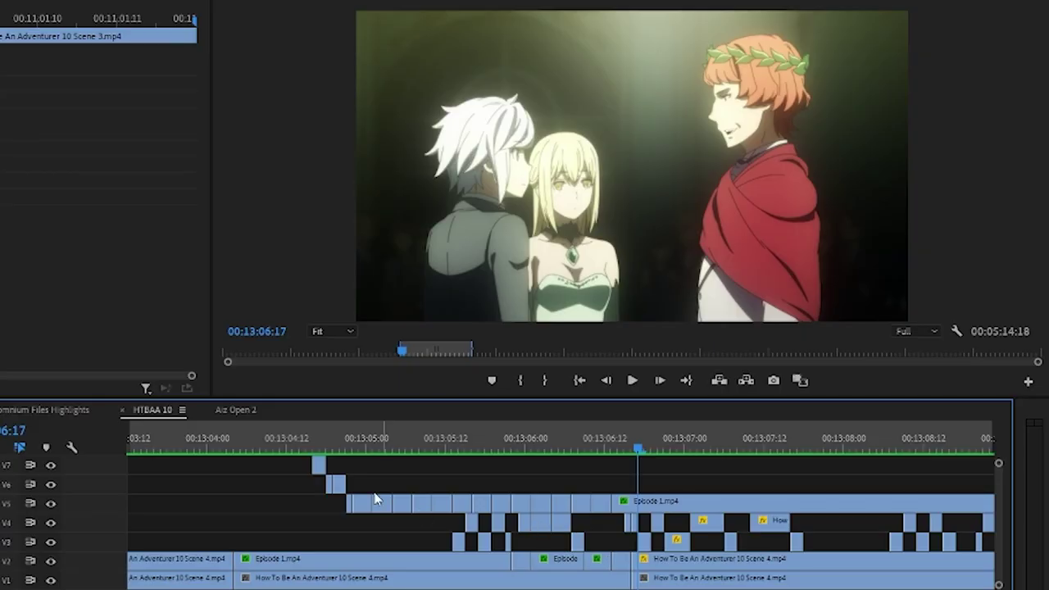
- Scrub the same shot from 00:13:04:10 and inspect the short V5 overlay clip at 00:13:05:14
click(276, 450)
scroll(365, 503, down, 3)
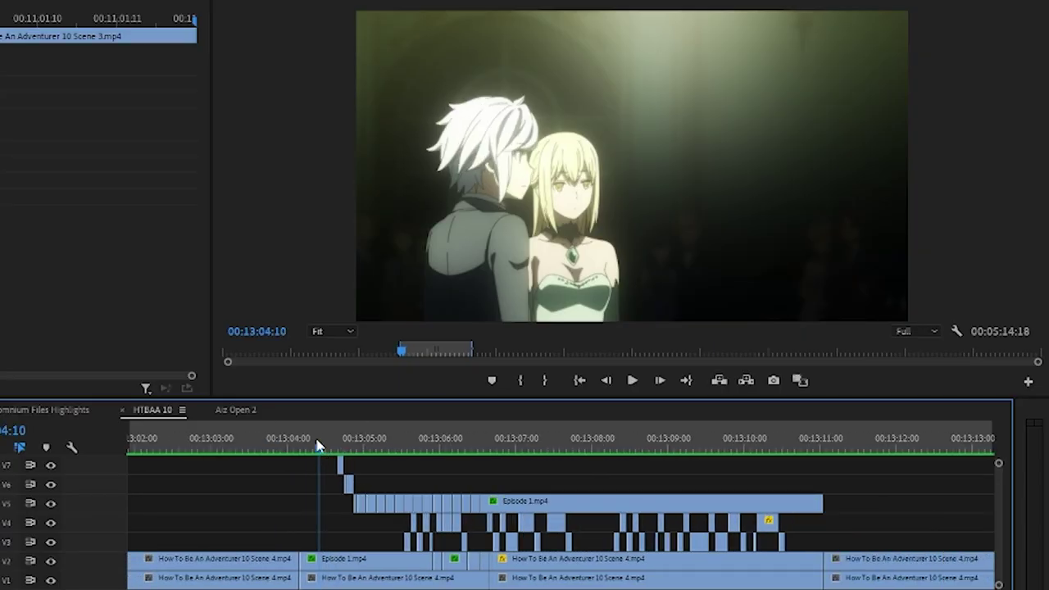
drag(336, 447, 494, 454)
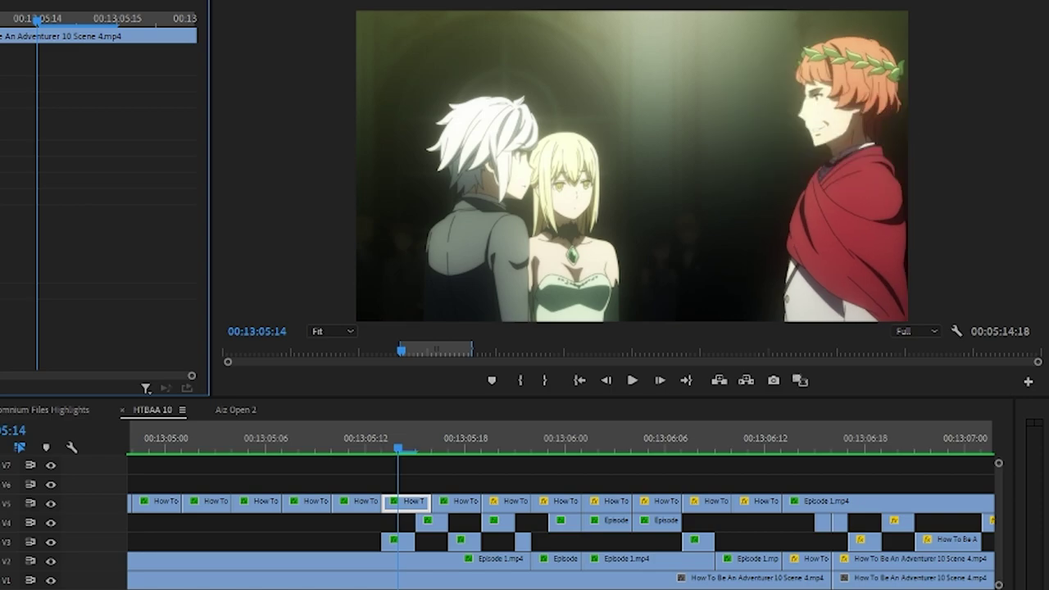
- Play on to Apollo's outstretched-arm shot and inspect the pink Apollo skin clip on V2 at 00:13:41:07
key(space)
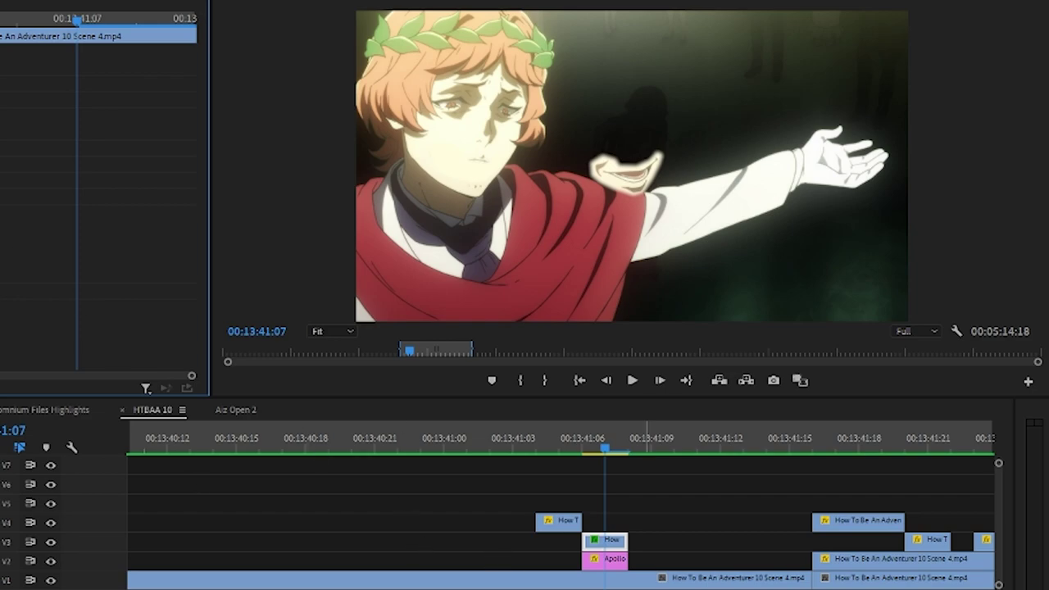
click(604, 561)
double_click(598, 203)
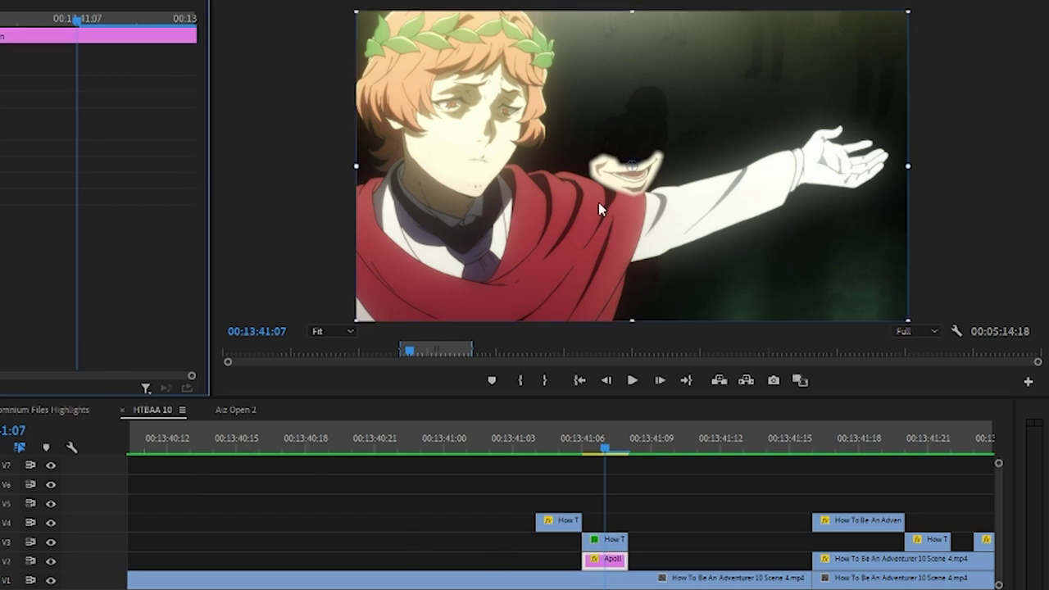
drag(485, 188, 696, 125)
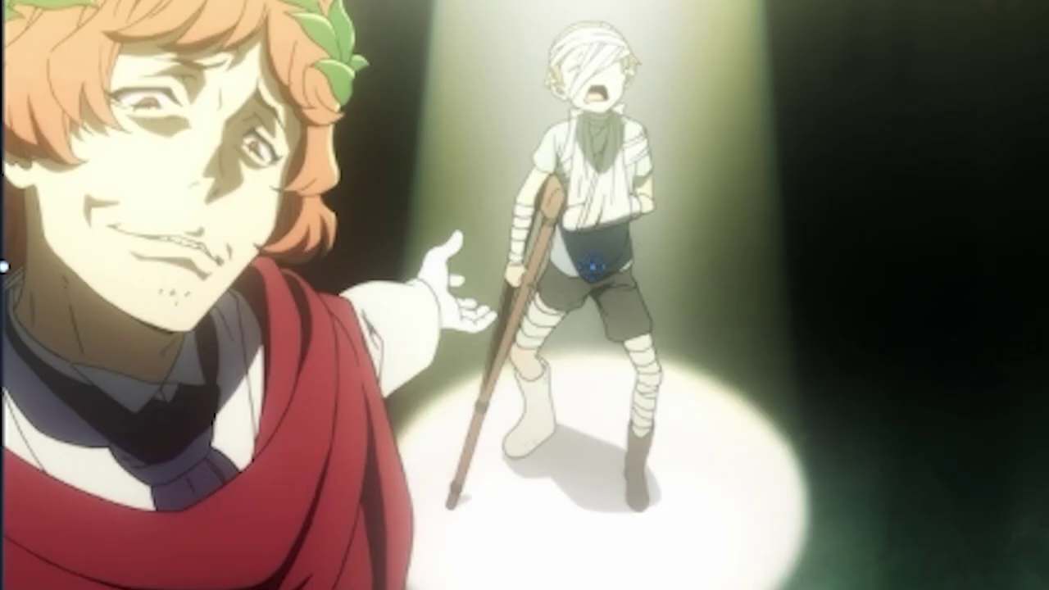
- Review the Injured Kid Skin shot at 00:13:43:04 and inspect the masked clips inside the nested Apollo Open sequence
drag(682, 283, 848, 320)
key(space)
drag(748, 112, 687, 153)
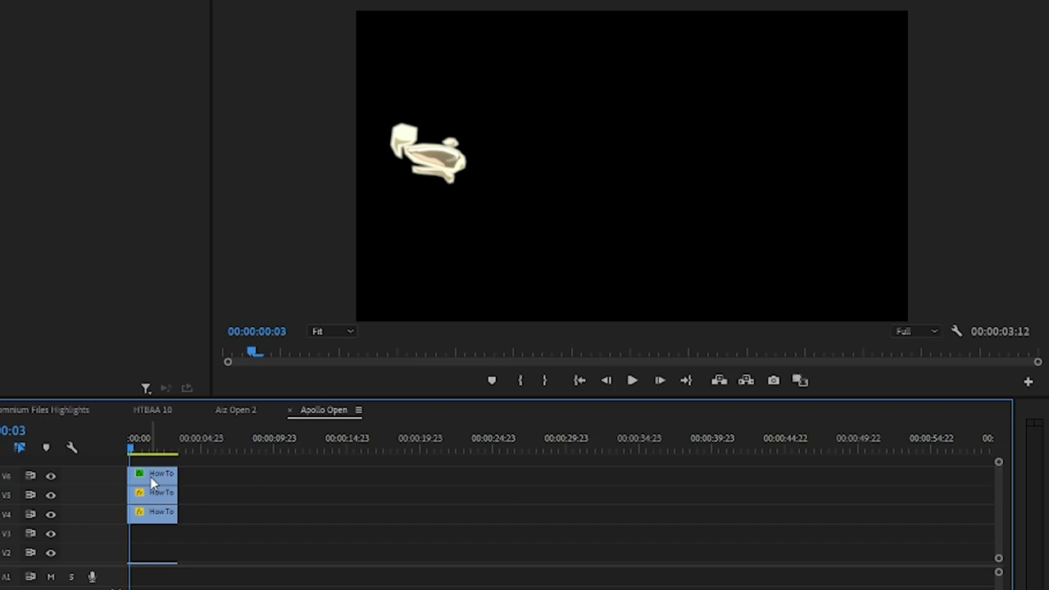
click(150, 479)
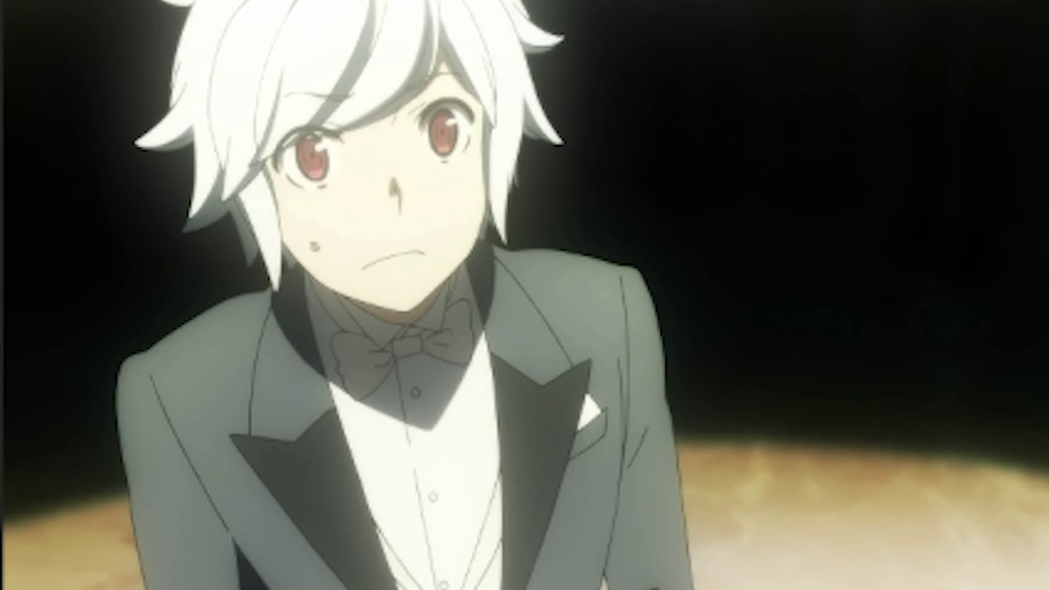
- Reveal the full frame of the V4 Episode 1.mp4 mouth clip at 00:13:49:17 and display its mask outline
key(shift+5)
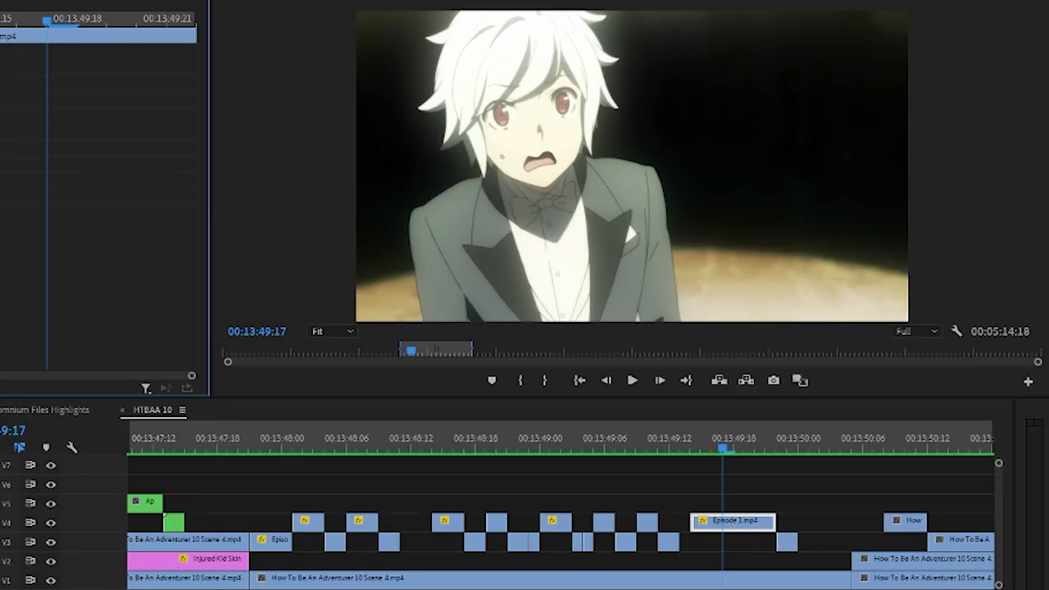
key(ctrl+v)
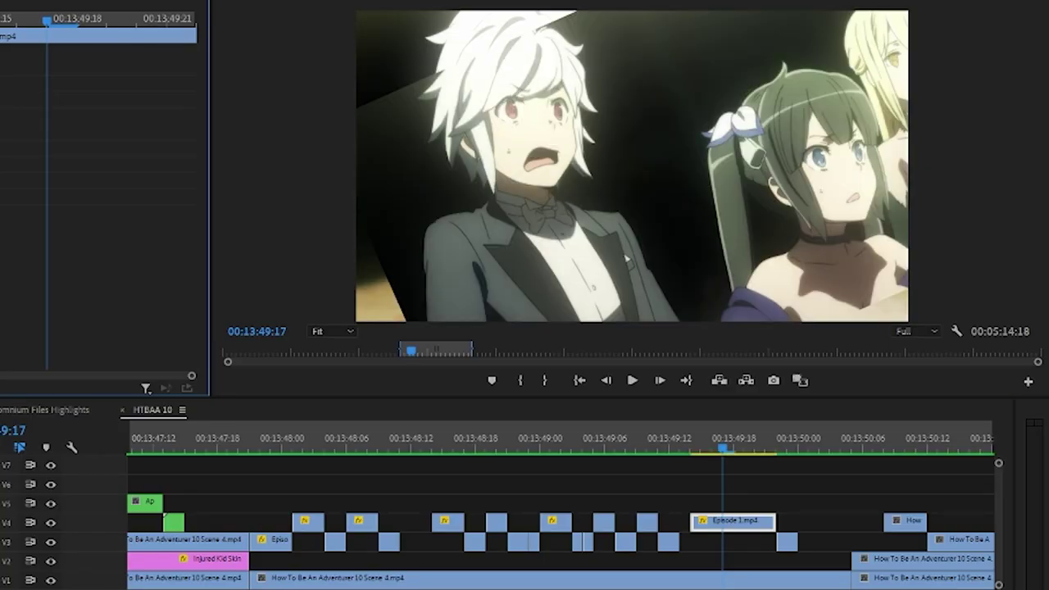
key(ctrl+v)
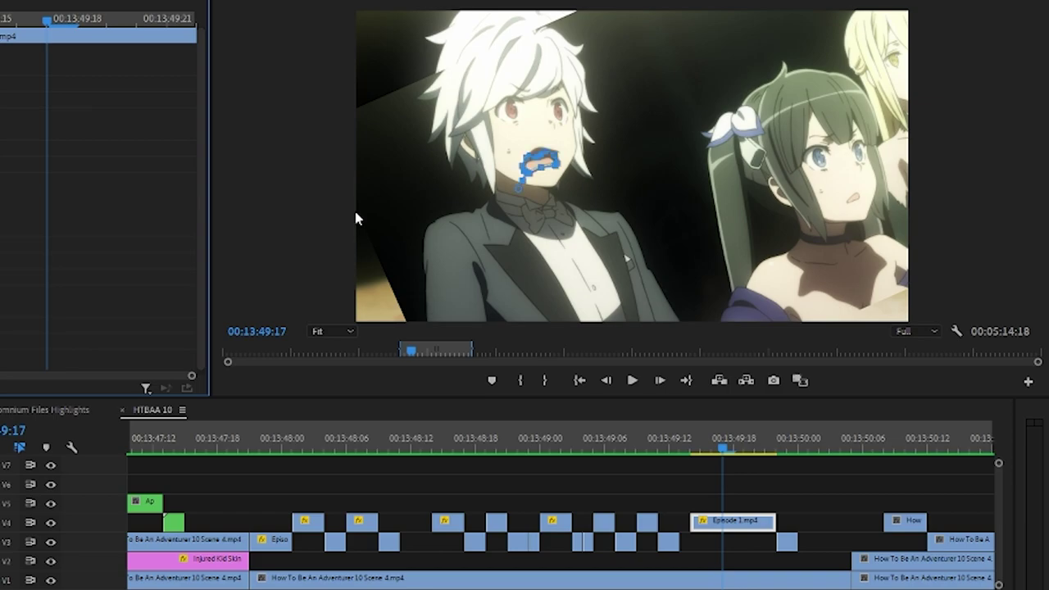
- Inspect the V4 mouth clip at 00:13:54:01 in the wide spotlight shot and undo the last change to it
click(344, 332)
click(342, 467)
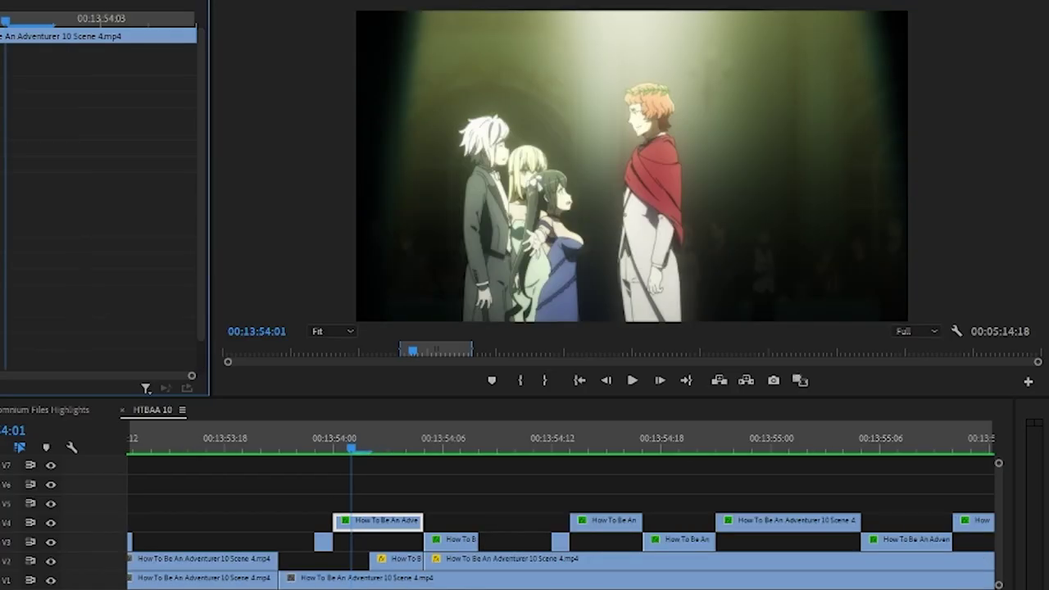
key(ctrl+z)
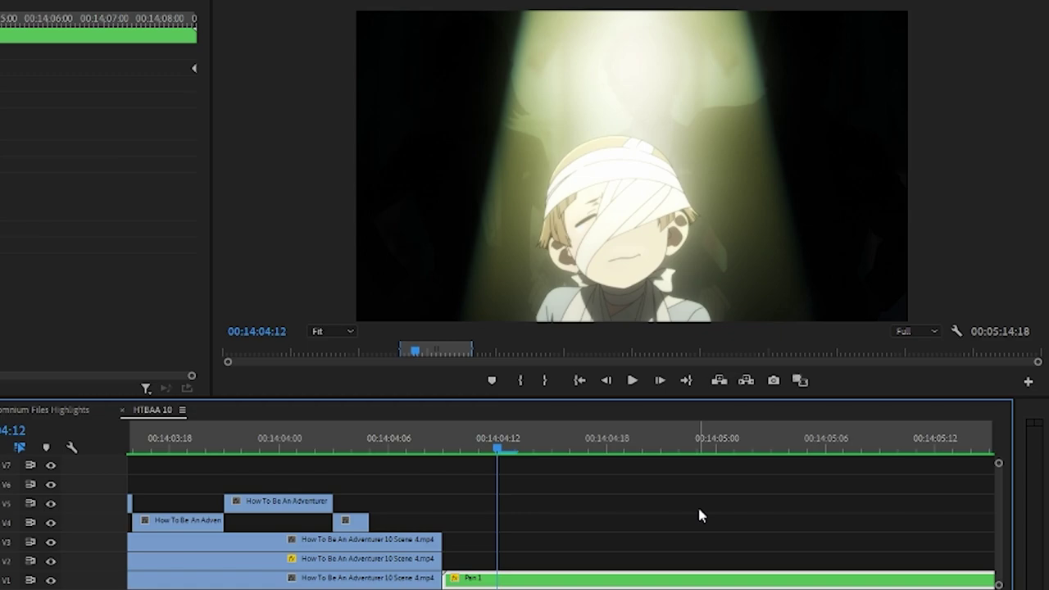
- Play the Pan 1 shot from 00:14:04:12, and play the original footage from 00:00:04:18 inside its nested sequence
key(space)
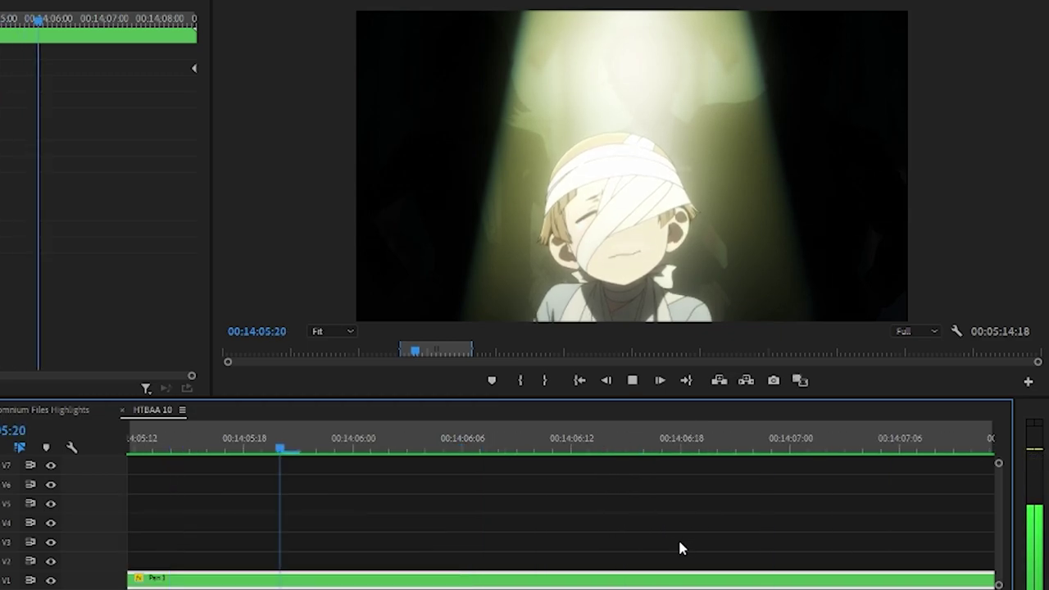
key(space)
double_click(372, 583)
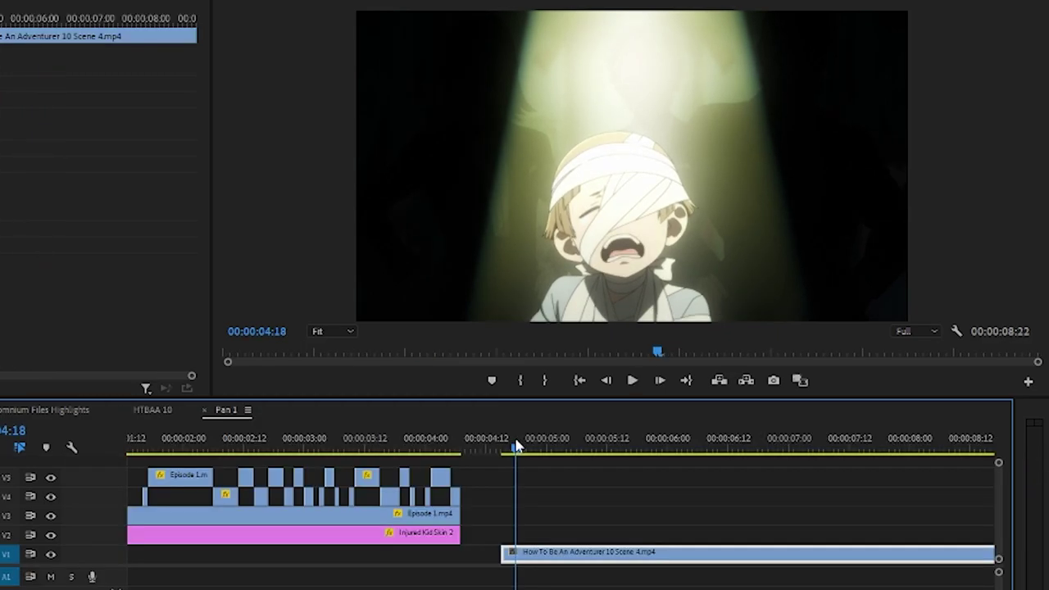
key(space)
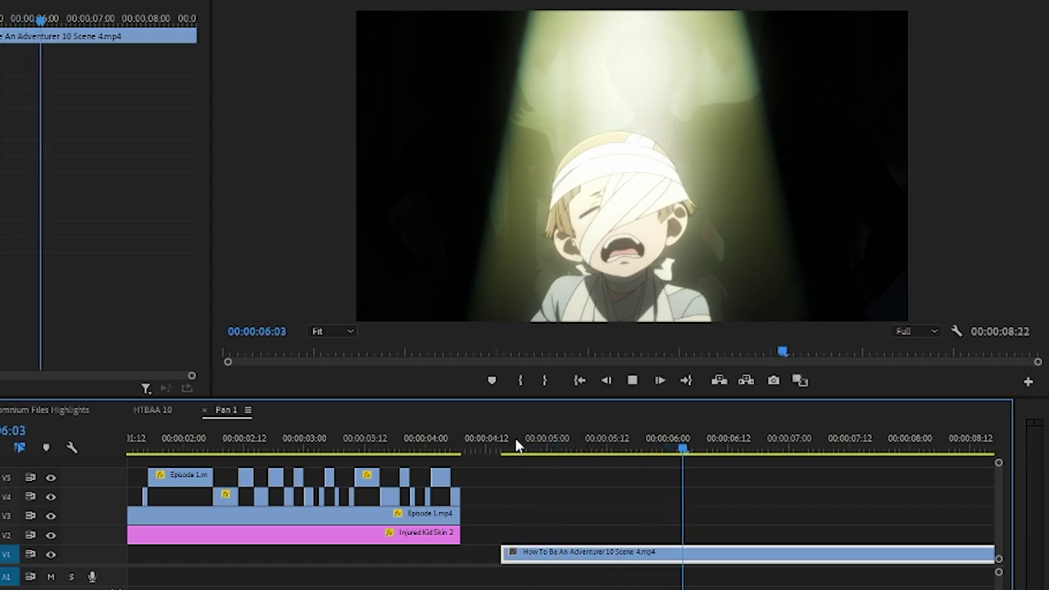
key(space)
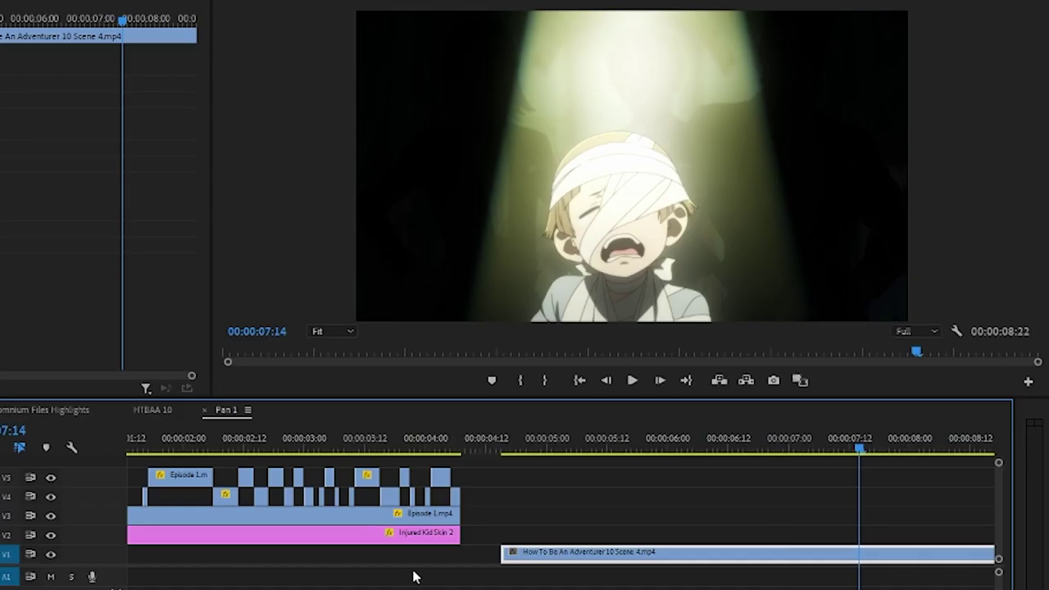
- Place the Injured Kid Skin 2 clip above the original bandaged-kid footage for comparison, and undo the clip moves
drag(398, 534, 900, 527)
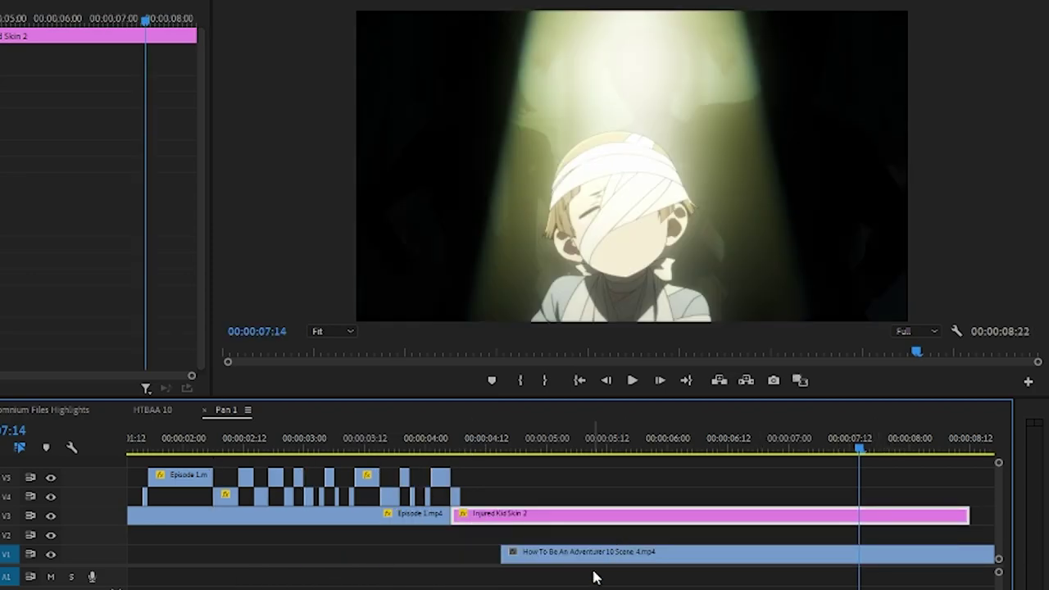
key(ctrl+z)
key(ctrl+z)
- Inspect the V5 Episode 1.mp4 mouth clip at 00:00:03:13 in Pan 1 and undo the reveal of its full frame
click(375, 454)
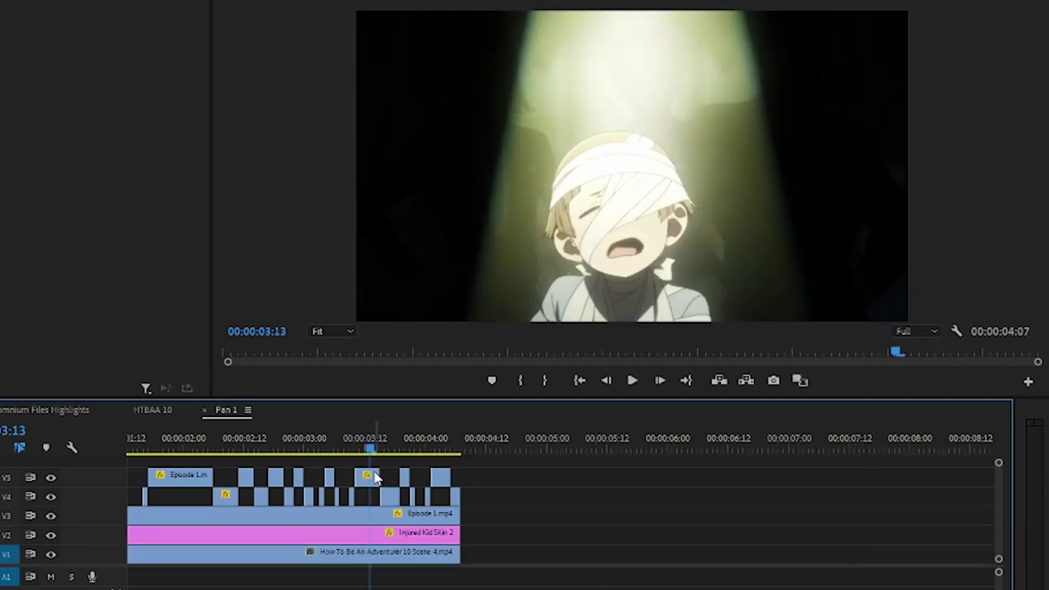
click(371, 478)
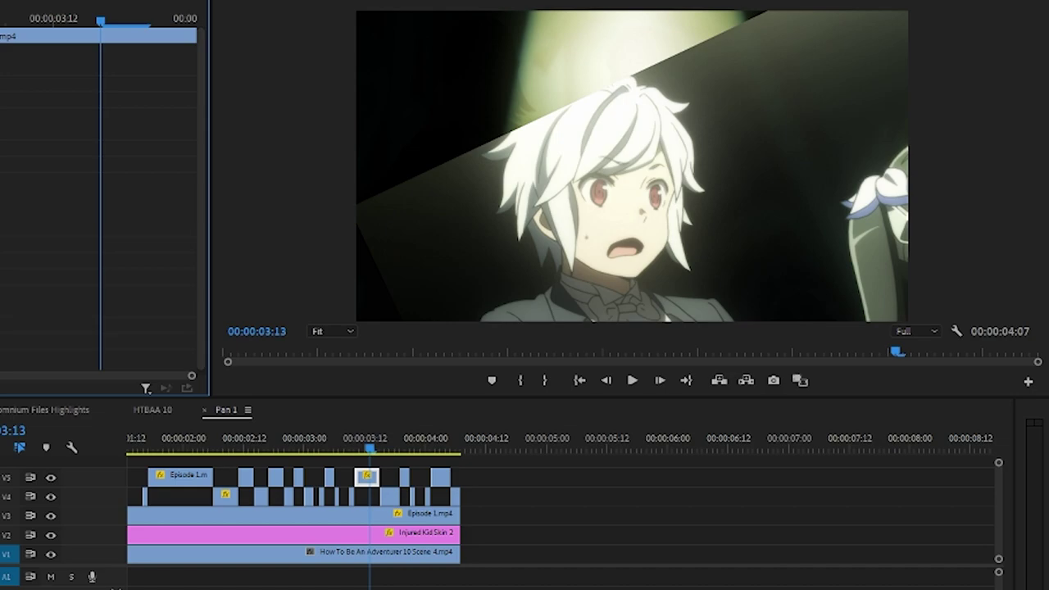
key(ctrl+z)
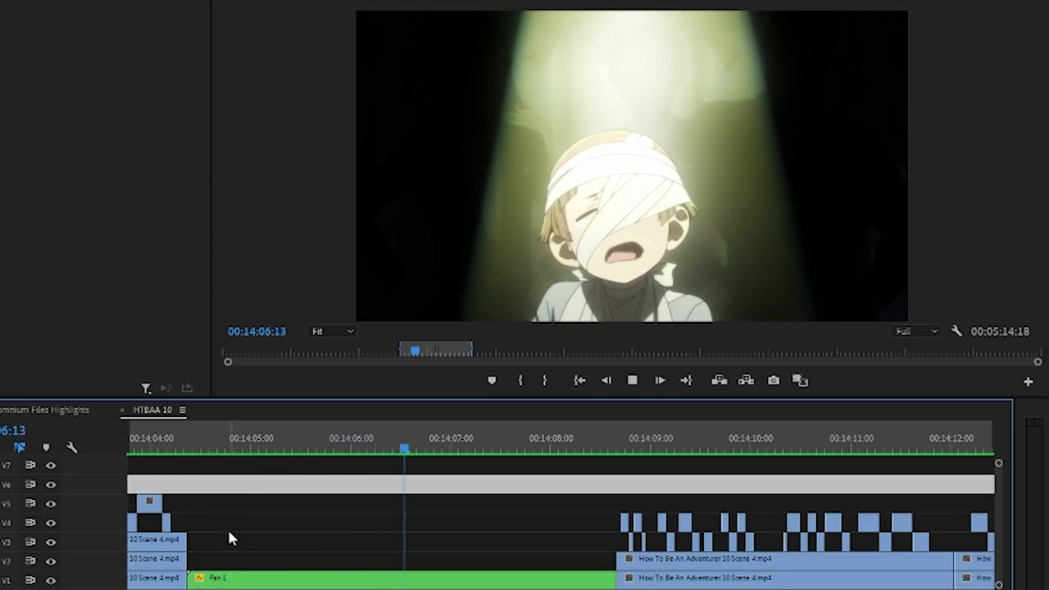
- Replay the Pan 1 clip in HTBAA 10 from 00:14:05:00 and inspect the V2 Scene 3 clip at 00:14:19:06
key(space)
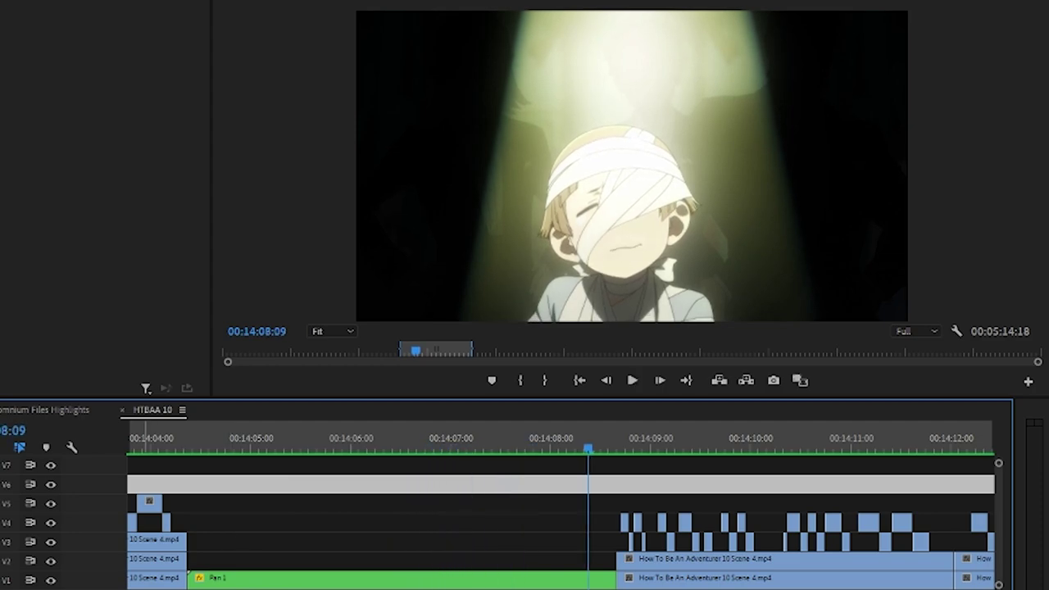
click(250, 432)
key(space)
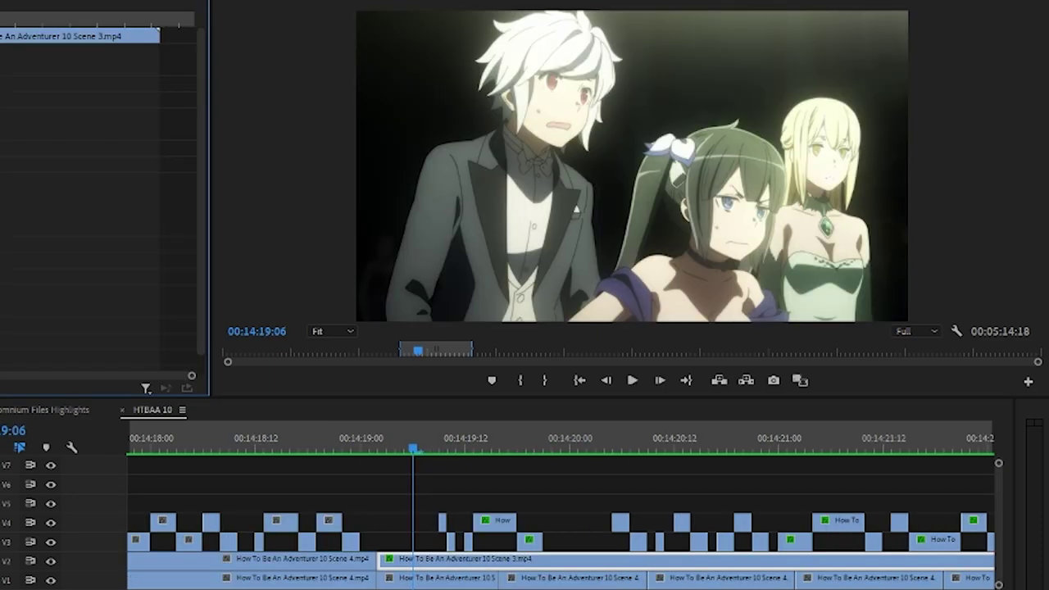
key(ctrl+z)
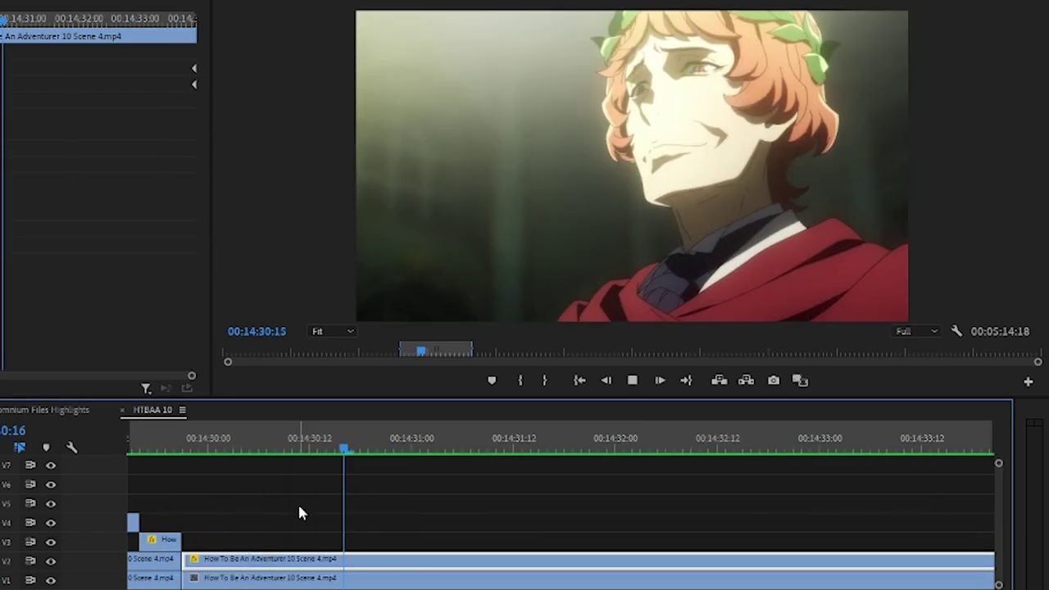
- Continue to Apollo's close-up at 00:14:31:20 and compare it with track V2 hidden and shown again
key(space)
click(50, 564)
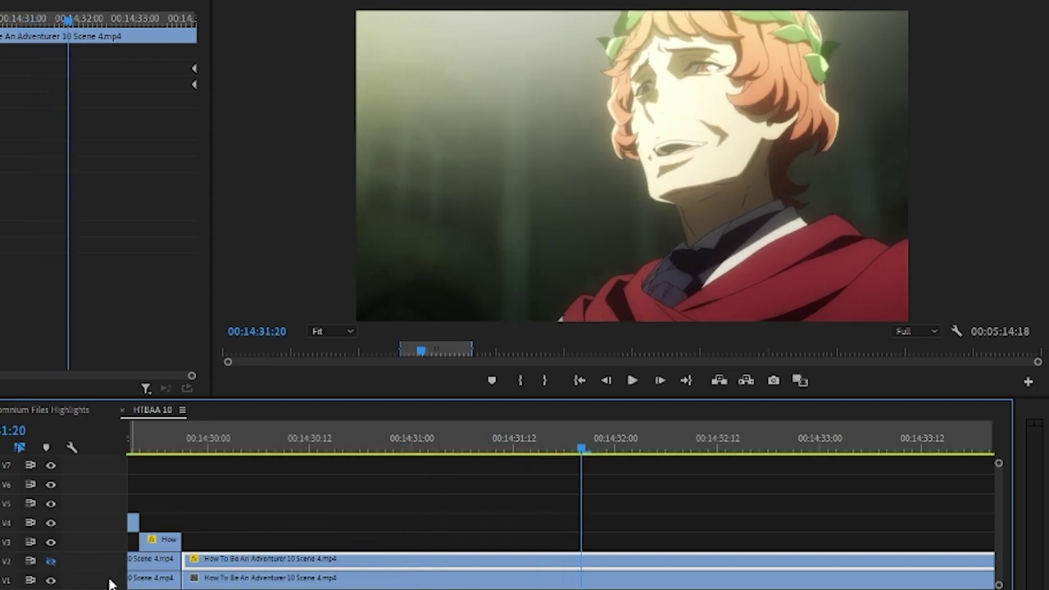
click(51, 562)
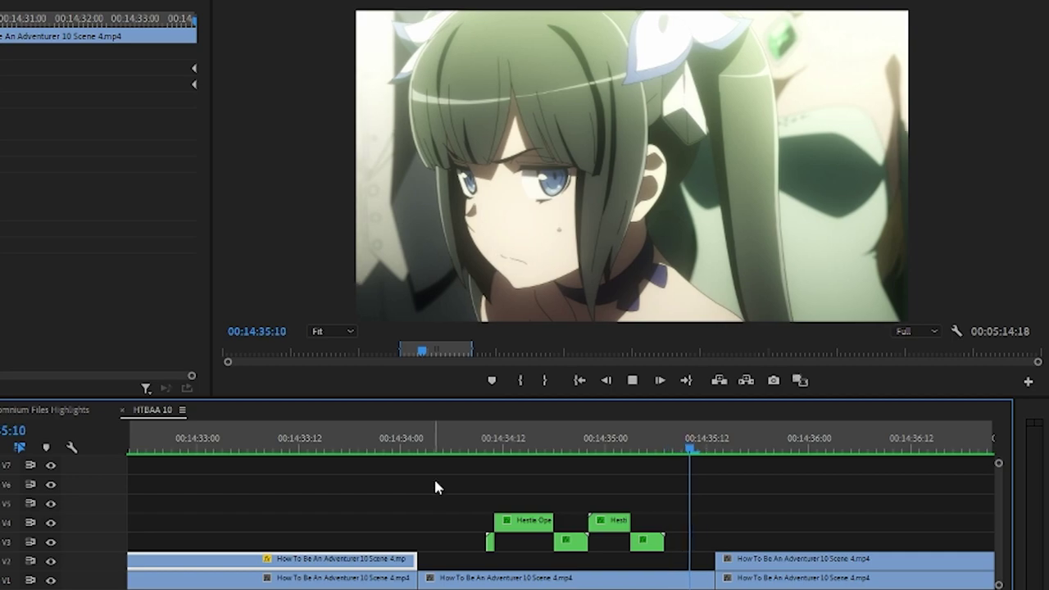
- Play on to Hestia's close-up, inspect the nested Hestia Open 2 mouth clip, and scrub the HTBAA 10 shot to 00:14:35:00
key(space)
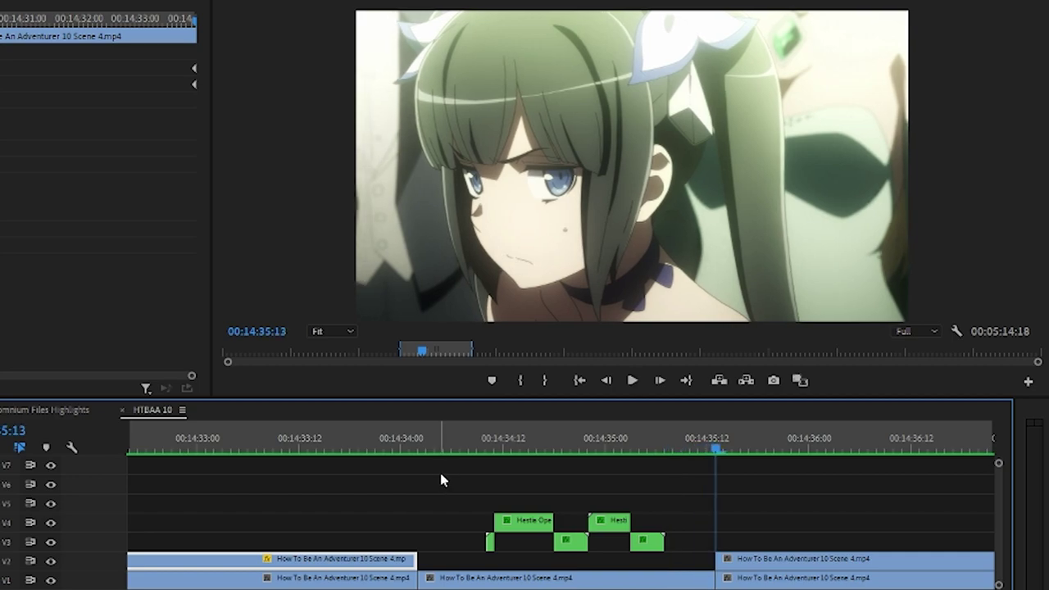
click(495, 447)
double_click(506, 522)
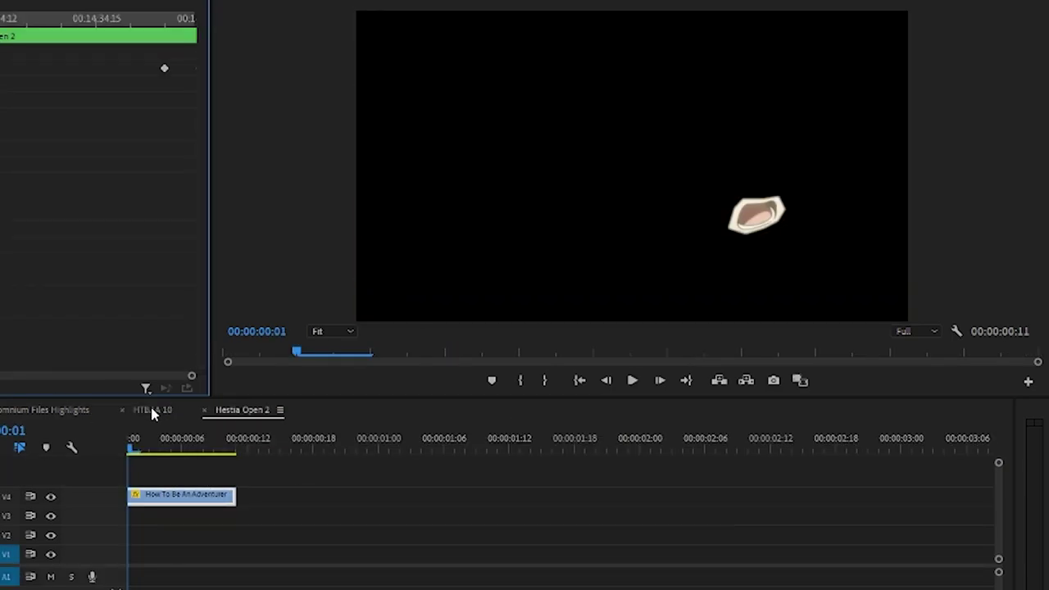
click(148, 409)
drag(480, 439, 605, 451)
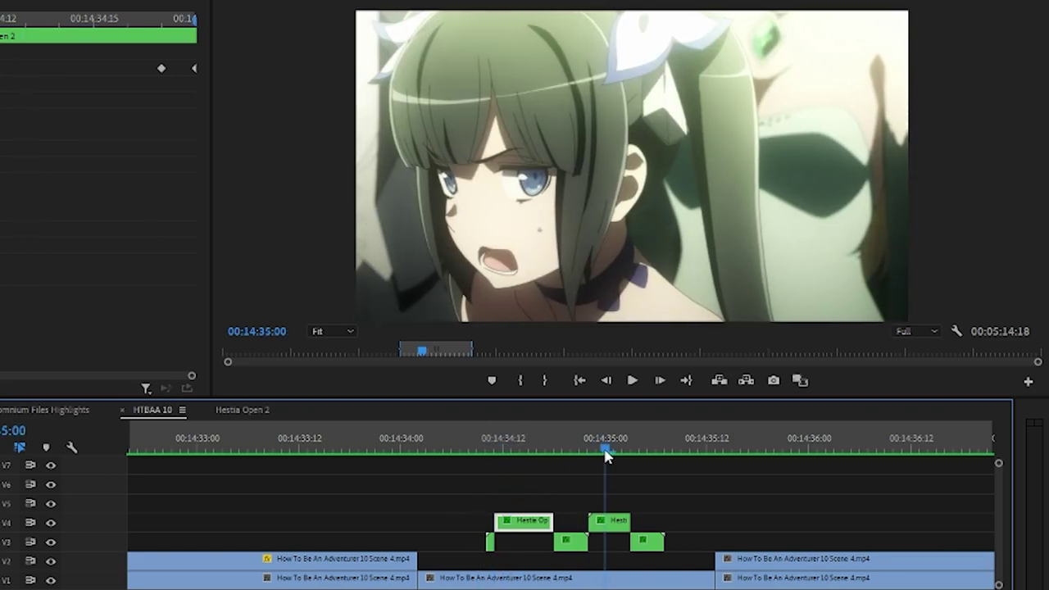
- Review the nested Apollo Pan clip on V2, pausing near 00:14:38:04 and scrubbing the shot from 00:14:37:00
key(minus)
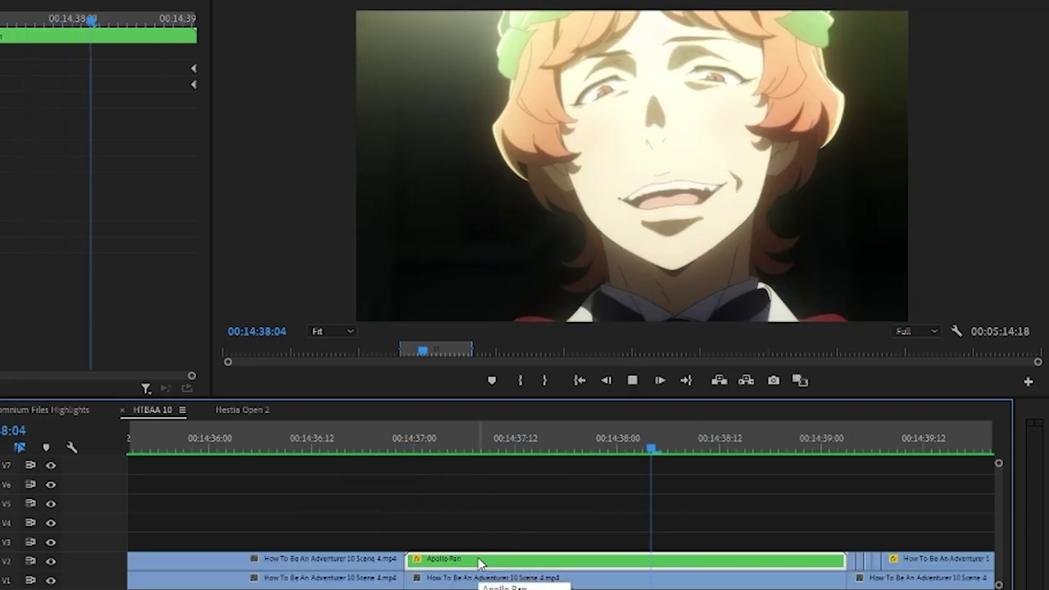
key(space)
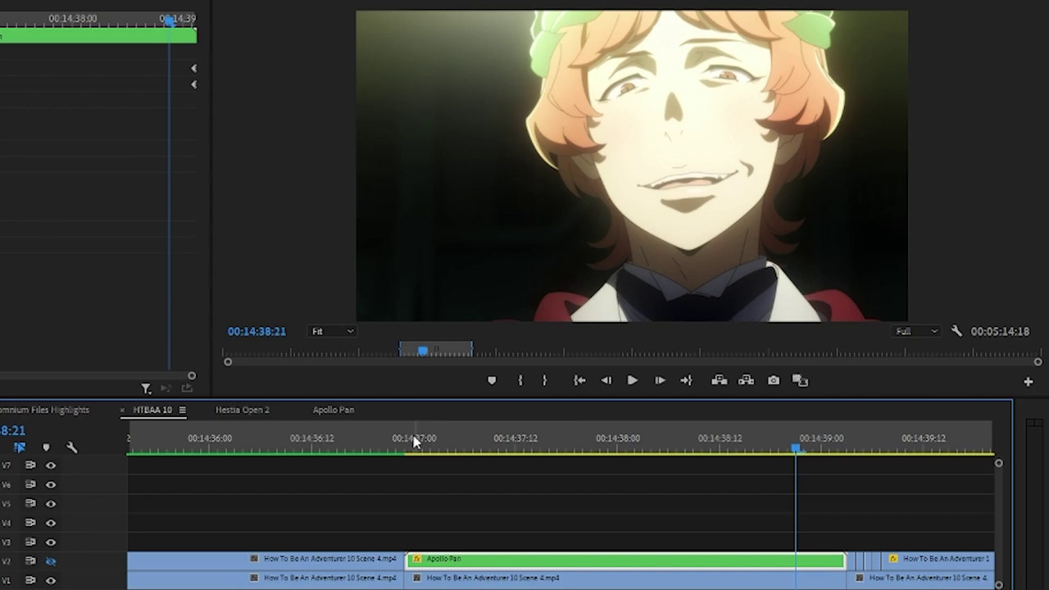
drag(414, 440, 741, 533)
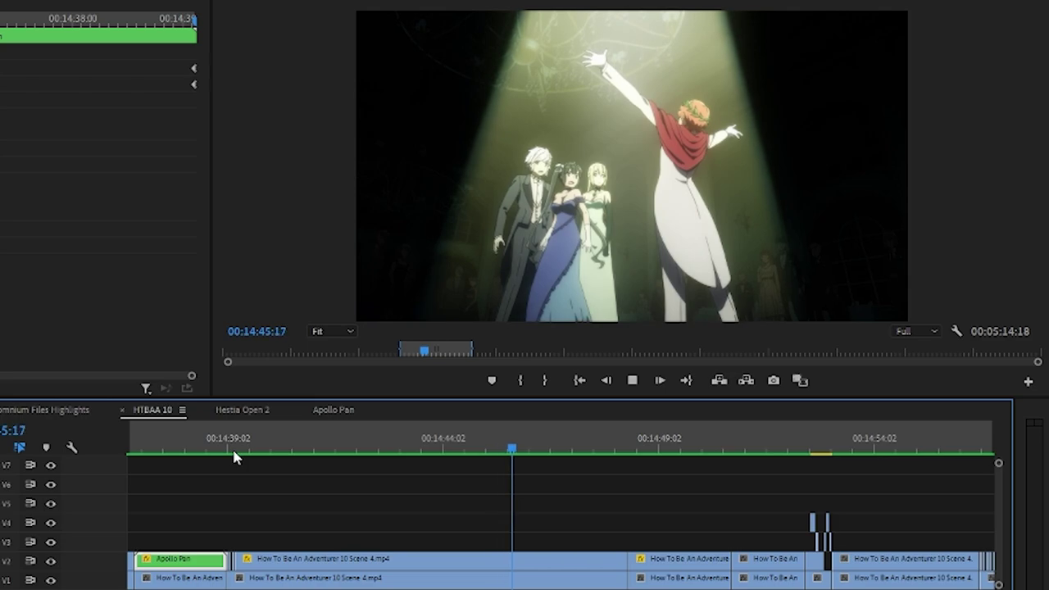
- Inspect the V2 clip of the dark crowd shot at 00:14:49:21 and replay the shot from its start with V2 hidden
click(554, 561)
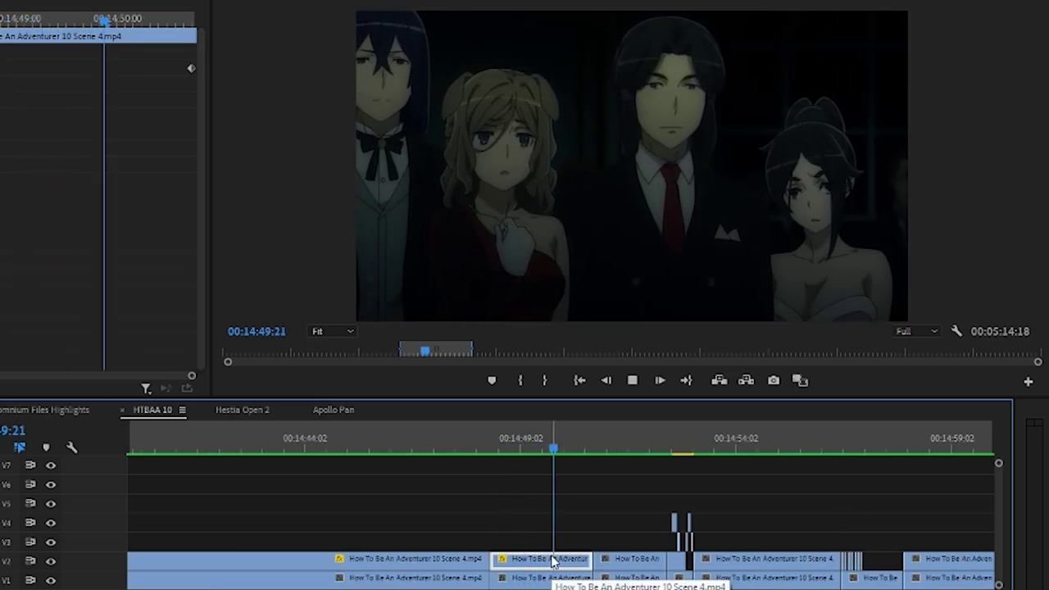
key(space)
click(494, 448)
key(space)
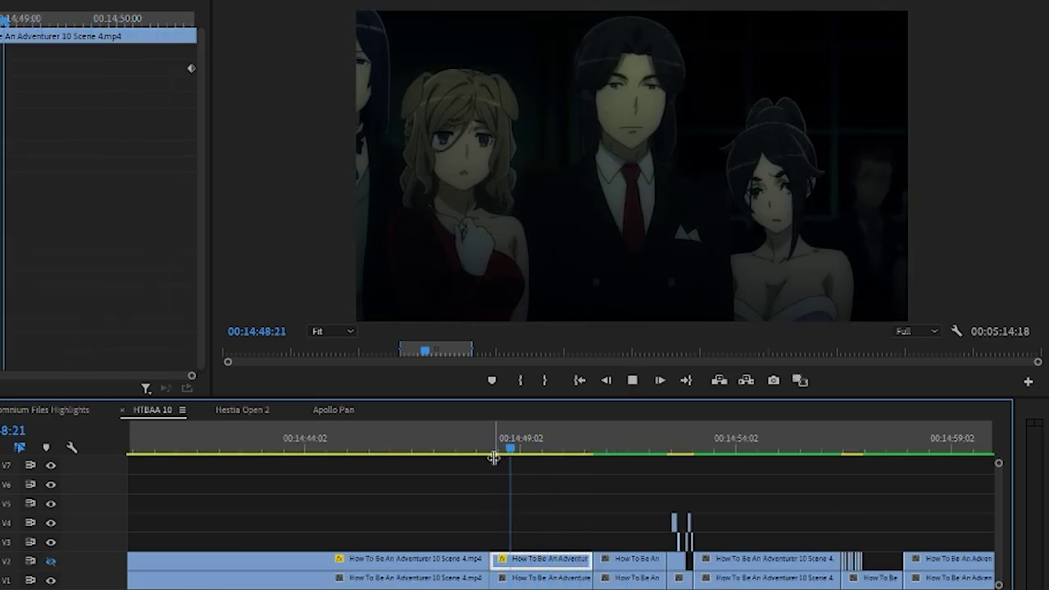
key(space)
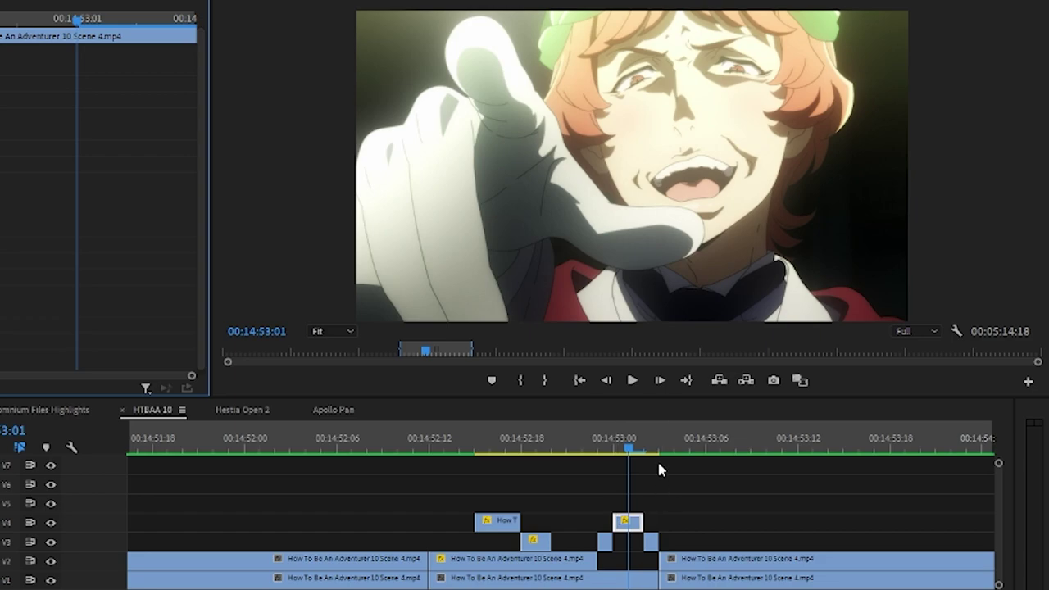
- Inspect the short V3 mouth clip at 00:14:53:02 in Apollo's pointing-hand shot
click(652, 447)
click(647, 541)
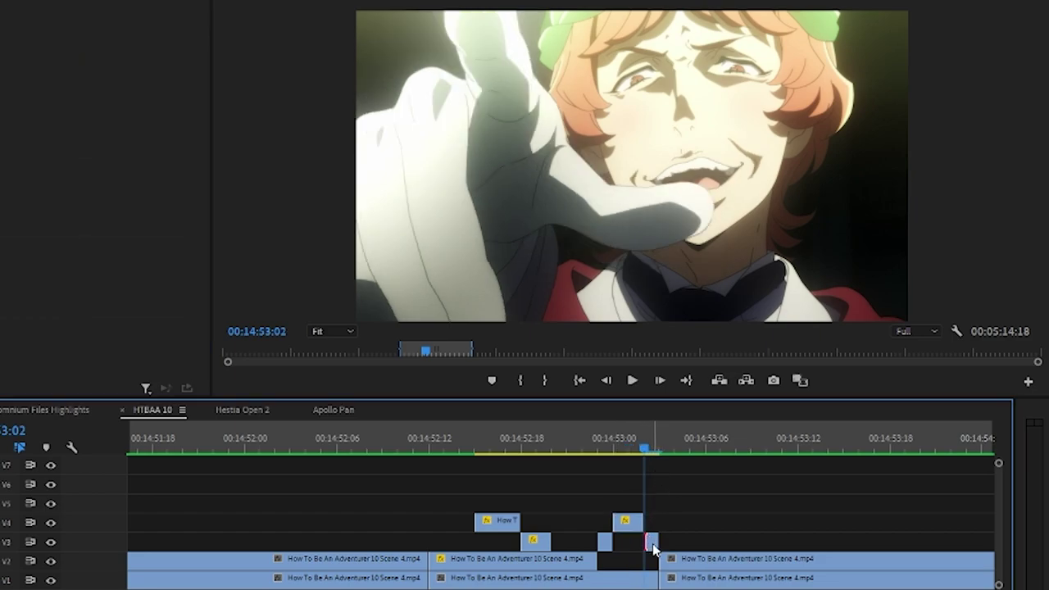
click(652, 542)
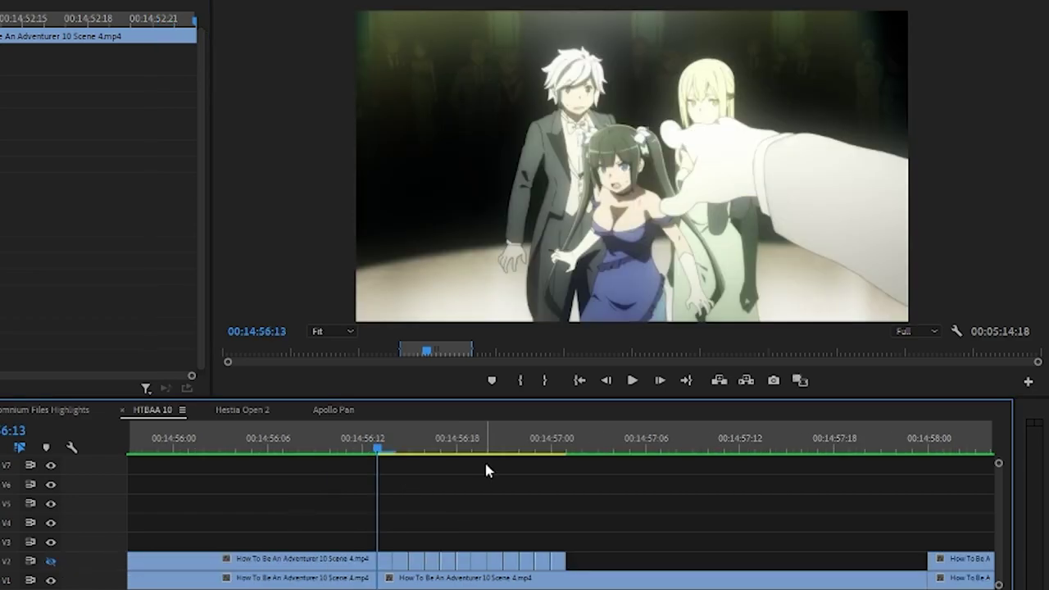
- Play on to Hestia's shouting shot and scrub its short consecutive V2 clips from 00:14:56:13
key(space)
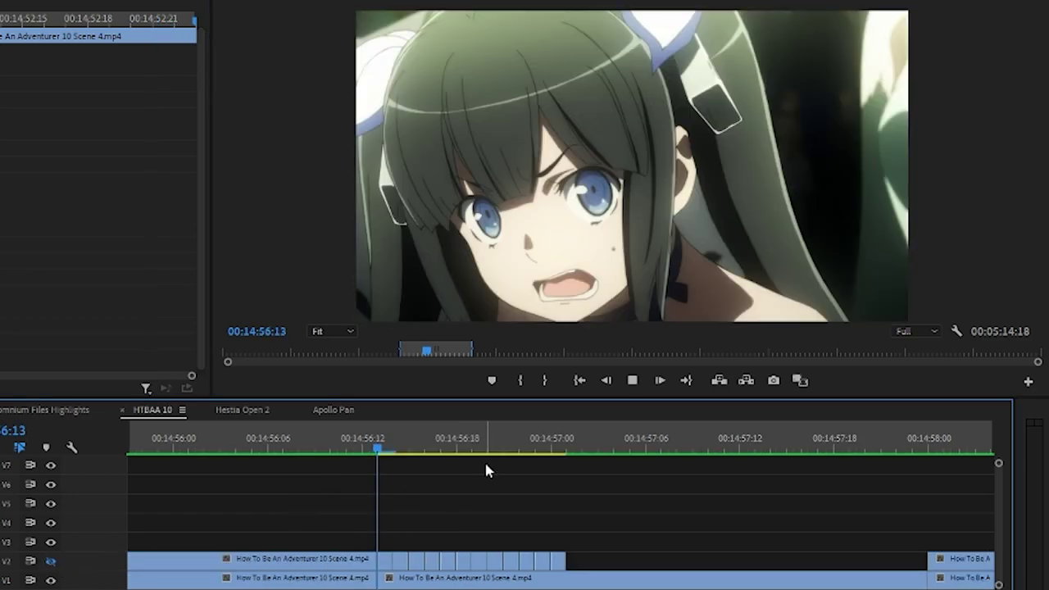
key(space)
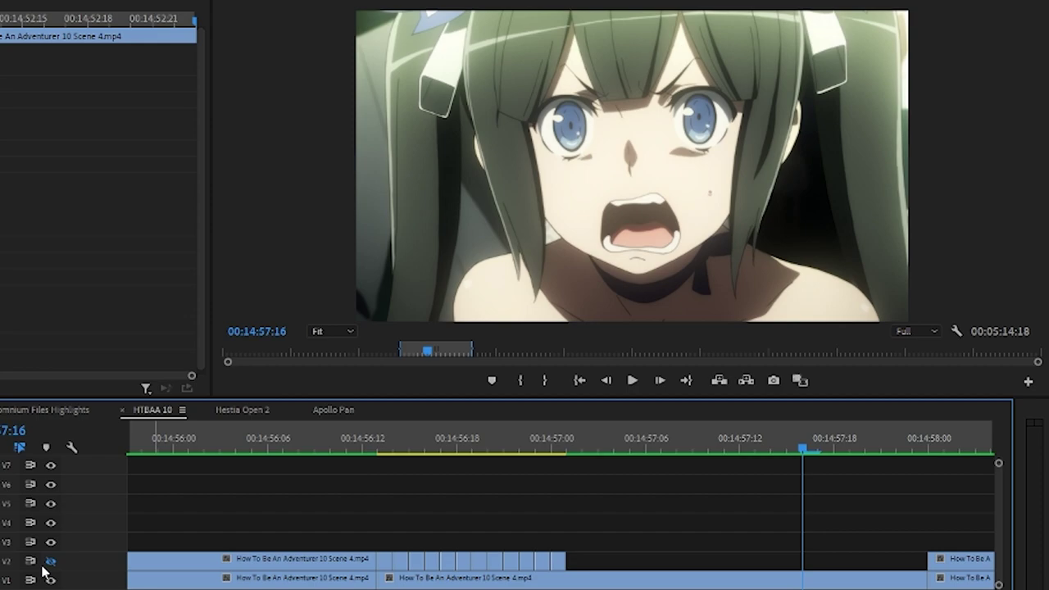
drag(382, 447, 477, 445)
key(space)
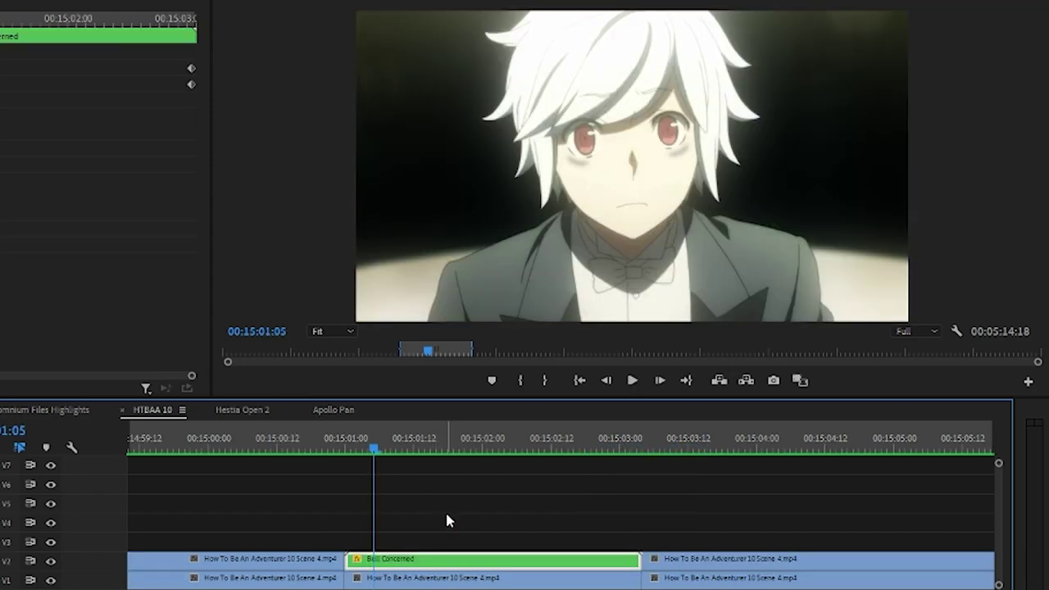
- Scrub the Bell Concerned clip on V2 around 00:15:01:09 and open its nested sequence
drag(449, 521, 412, 495)
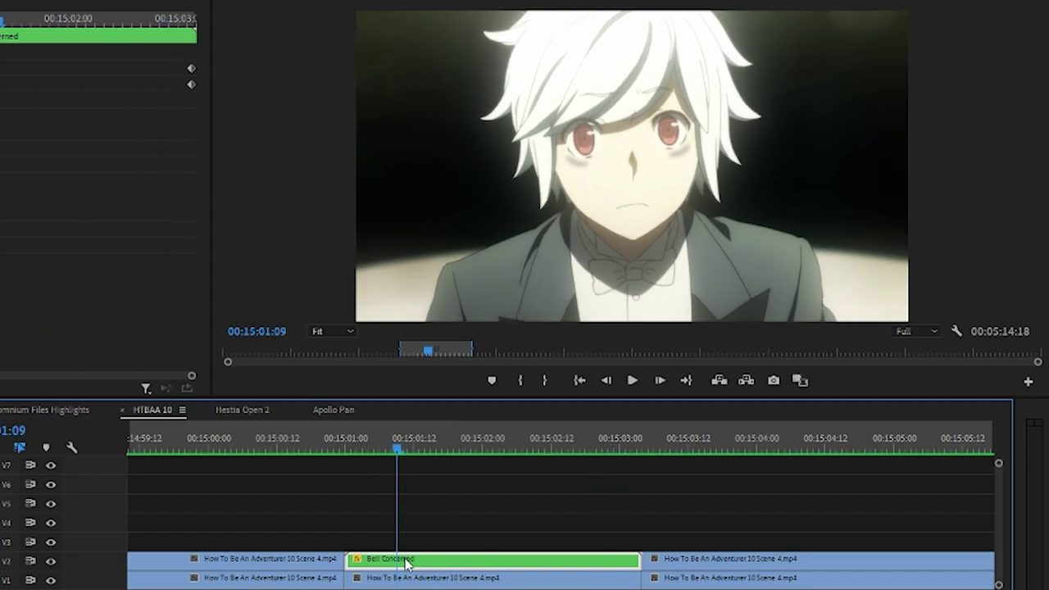
double_click(401, 558)
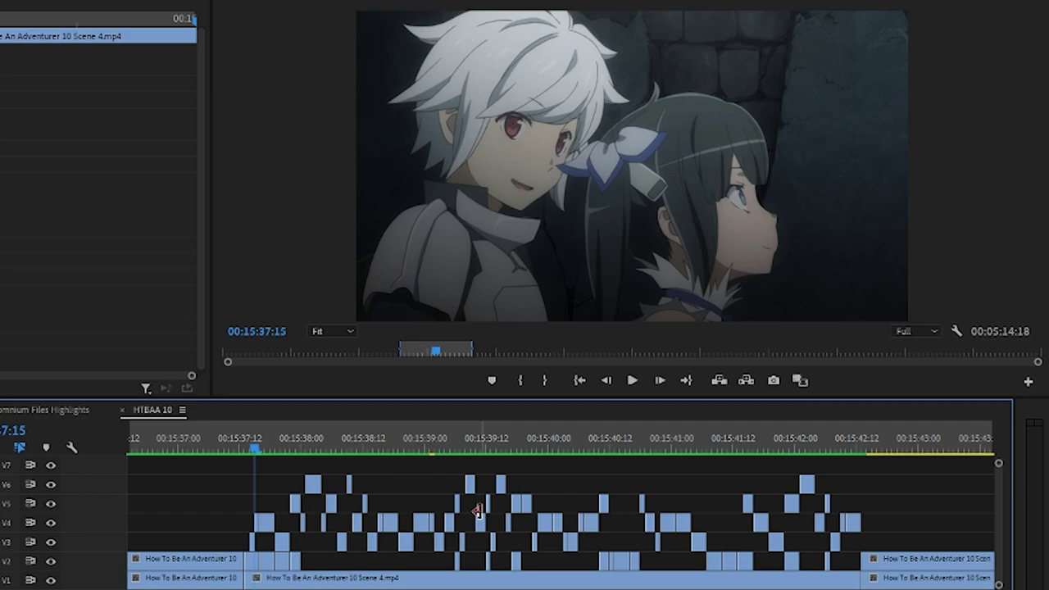
- Play the many-layered Bell and Hestia wall shot from 00:15:37:15 and scrub its unedited copy to 00:20:59:19
key(space)
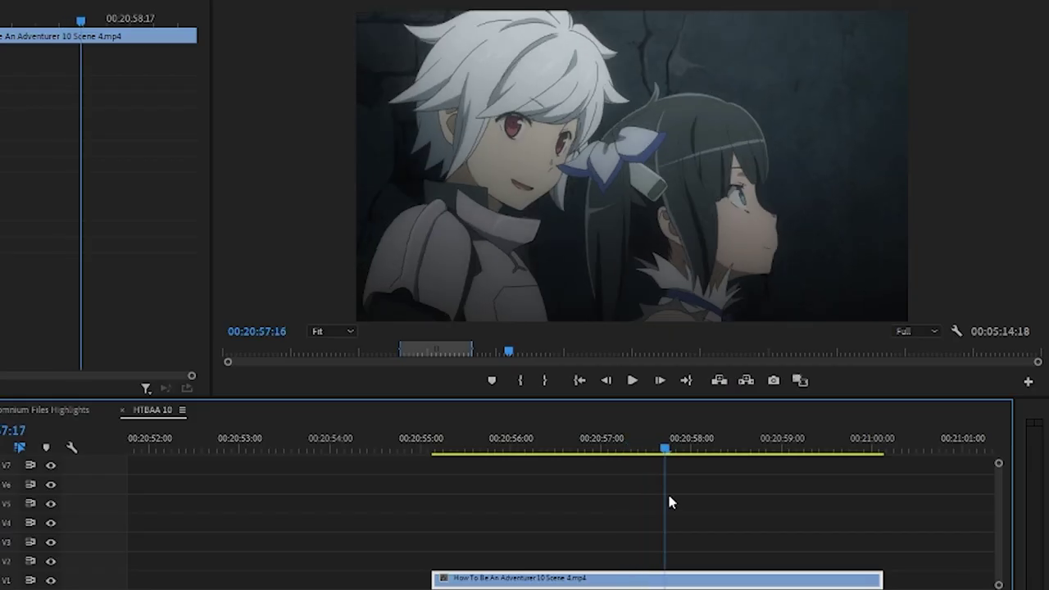
drag(668, 491, 856, 507)
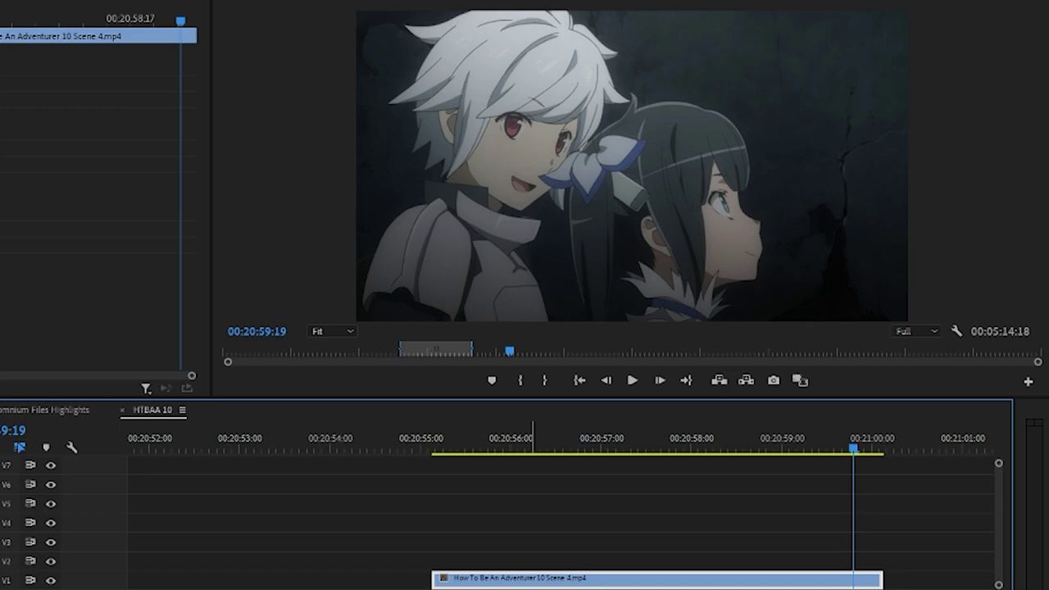
- Stack the unedited shot's first segment on V2 and its last portion on V3, aligned with the start of the V1 segment
drag(468, 584, 585, 562)
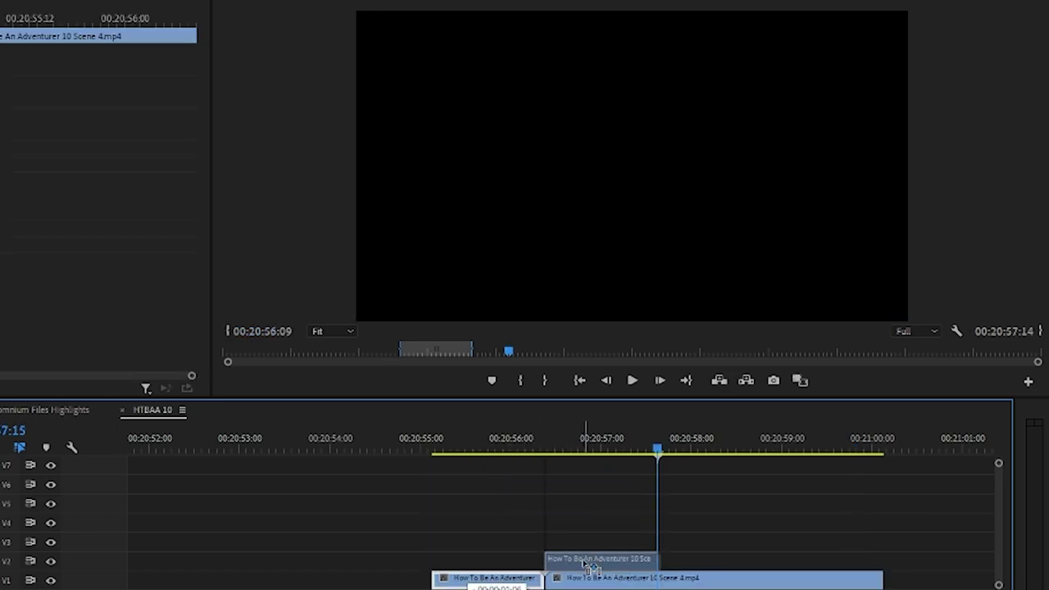
click(686, 585)
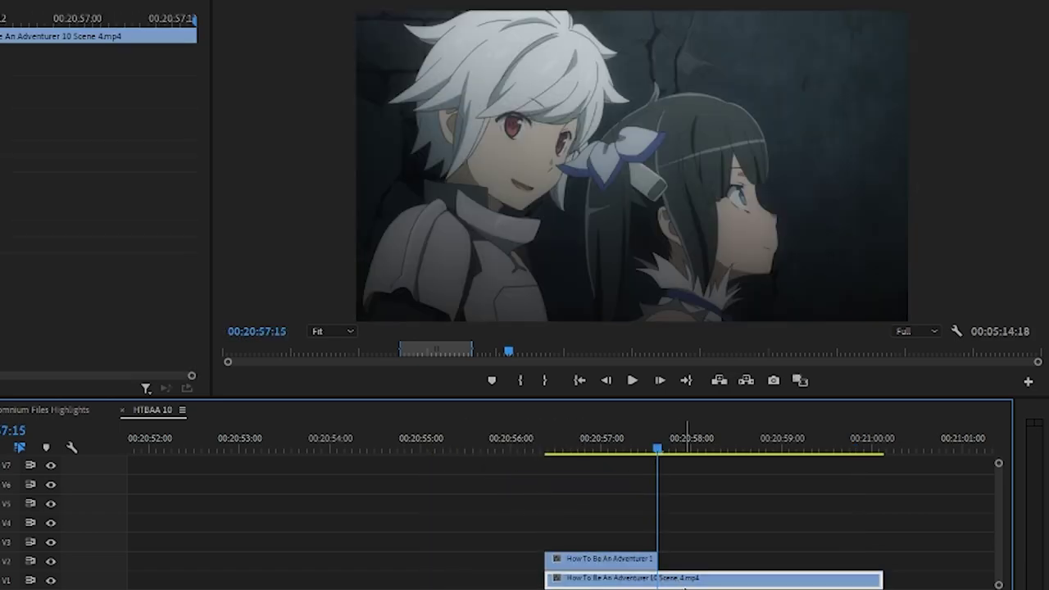
drag(685, 582, 660, 535)
drag(582, 550, 582, 548)
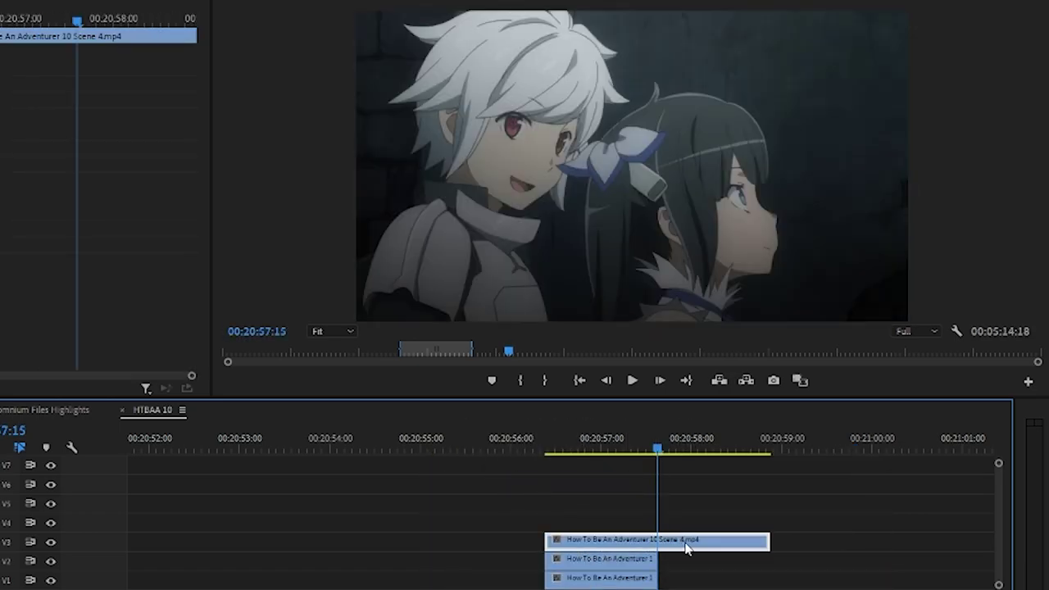
- Split the V3 clip at 00:20:57:15, align the cut-off piece on V4, and scrub the four stacked layers to 00:20:56:20
key(ctrl+k)
drag(697, 551, 583, 530)
scroll(596, 524, up, 3)
drag(440, 451, 568, 447)
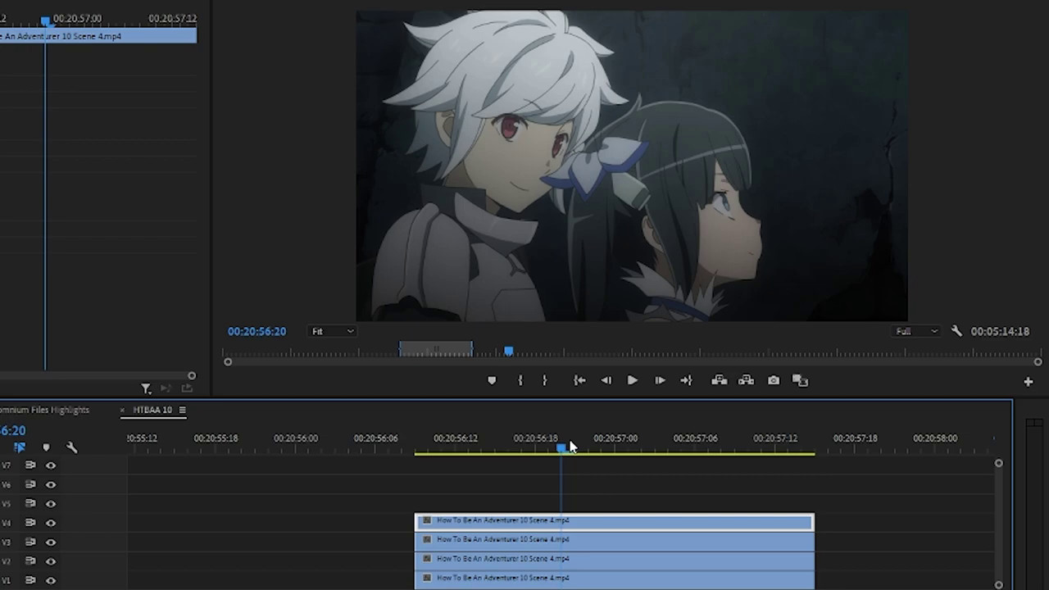
- Cut the top V4 copy into three-frame pieces staggered over V4, V5 and V6, and select each track's pieces in turn
drag(465, 442, 505, 447)
key(ctrl+k)
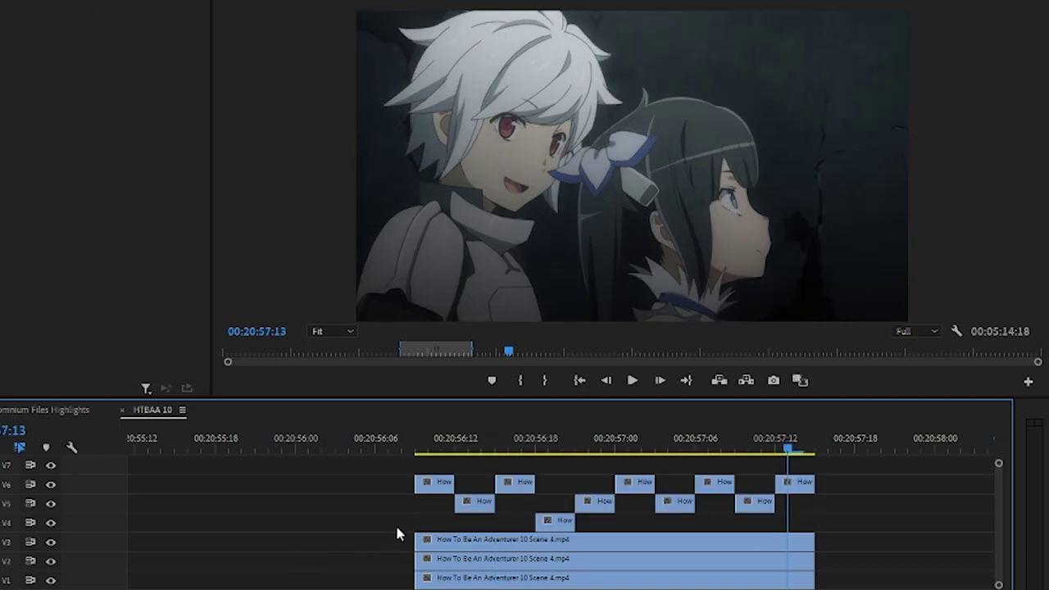
drag(389, 459, 833, 497)
drag(407, 495, 762, 511)
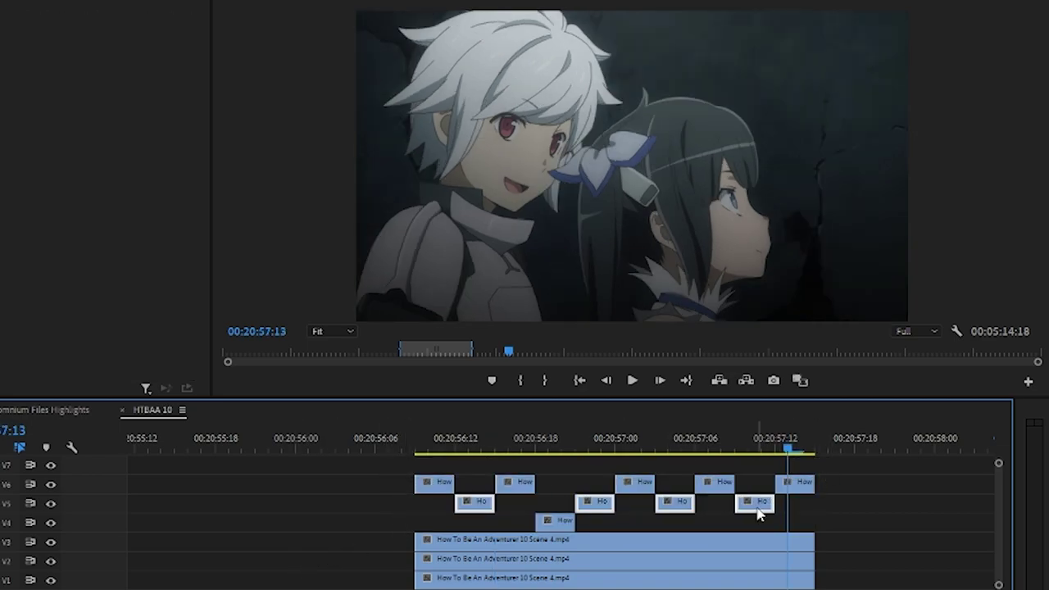
click(554, 436)
click(555, 520)
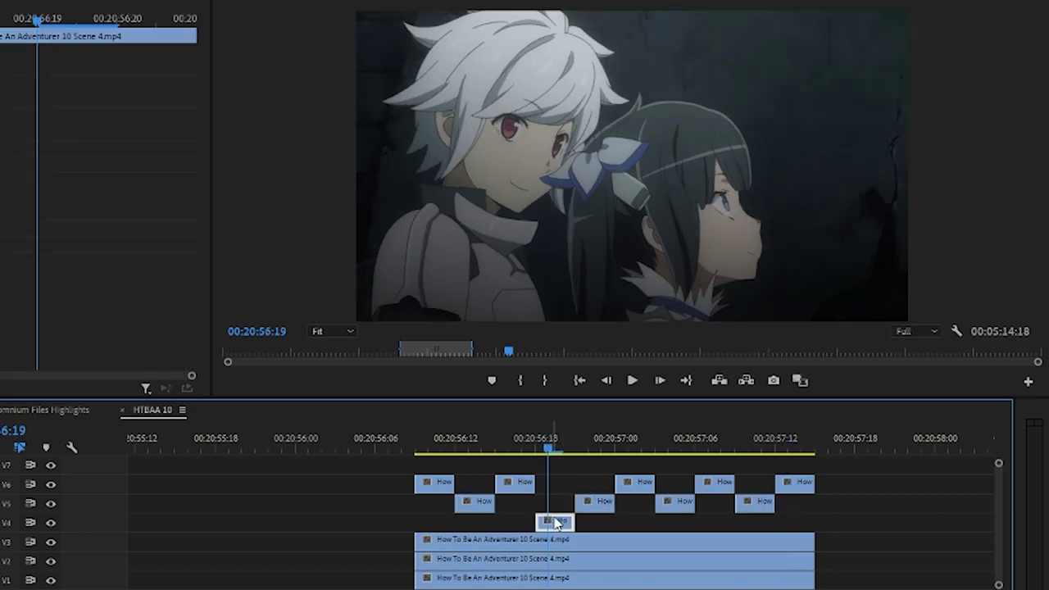
click(805, 529)
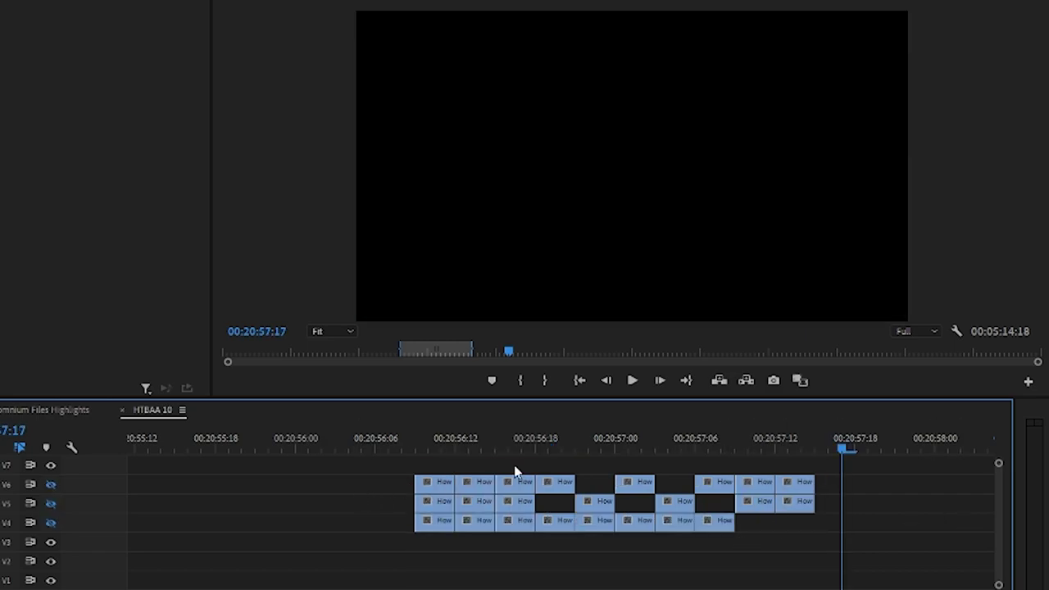
- Select the rearranged pieces on V6, V5 and V4 track by track and scrub the stacked shot
drag(399, 459, 878, 483)
drag(363, 506, 858, 501)
drag(351, 543, 812, 525)
click(747, 555)
drag(565, 447, 601, 449)
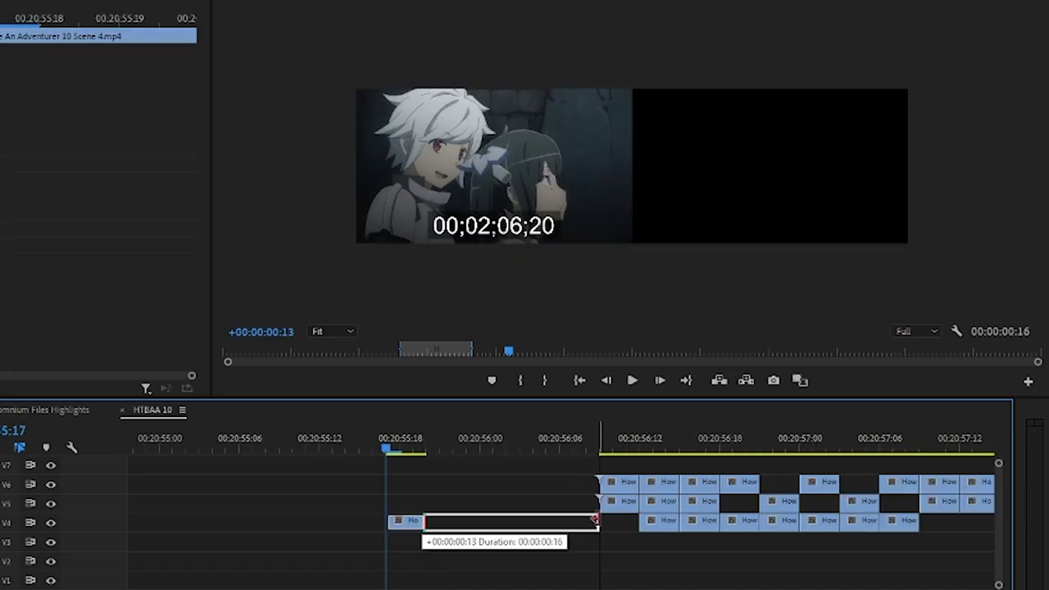
- Extend the lone V4 piece near 00:20:55:18 by 13 frames to a 16-frame duration and scrub it
drag(414, 520, 414, 520)
drag(388, 449, 495, 450)
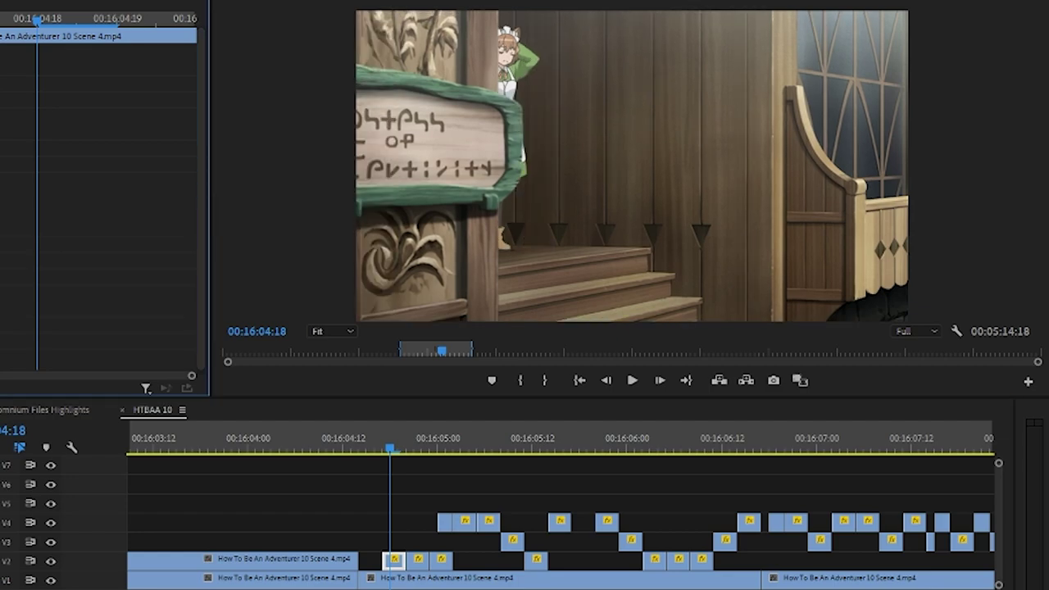
- Step through the maid shot from 00:16:04:18, scrub her close-up from 00:16:14:05 and toggle V2's track output
key(Right)
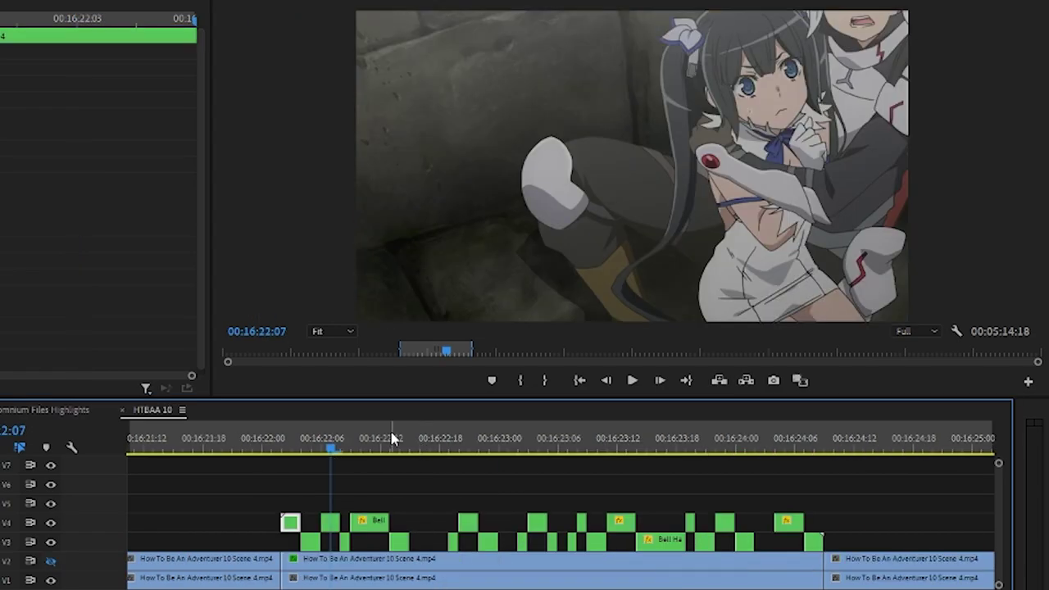
drag(327, 437, 735, 430)
click(52, 561)
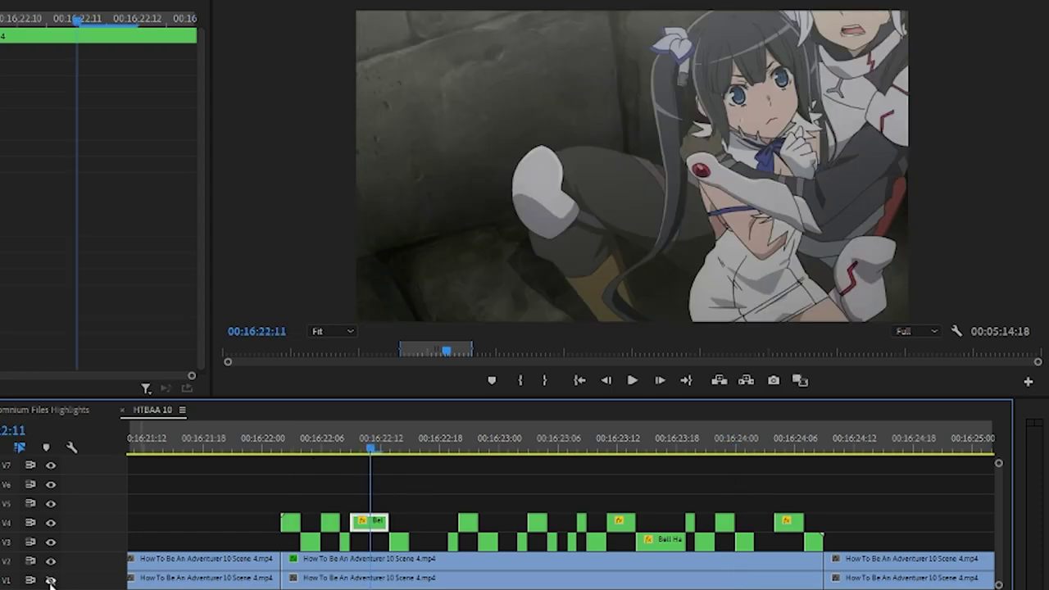
- Hide and reshow V1 at 00:16:22:11 to inspect the masked mouths, and compare frames 00:16:22:02 and 00:16:24:08
click(50, 580)
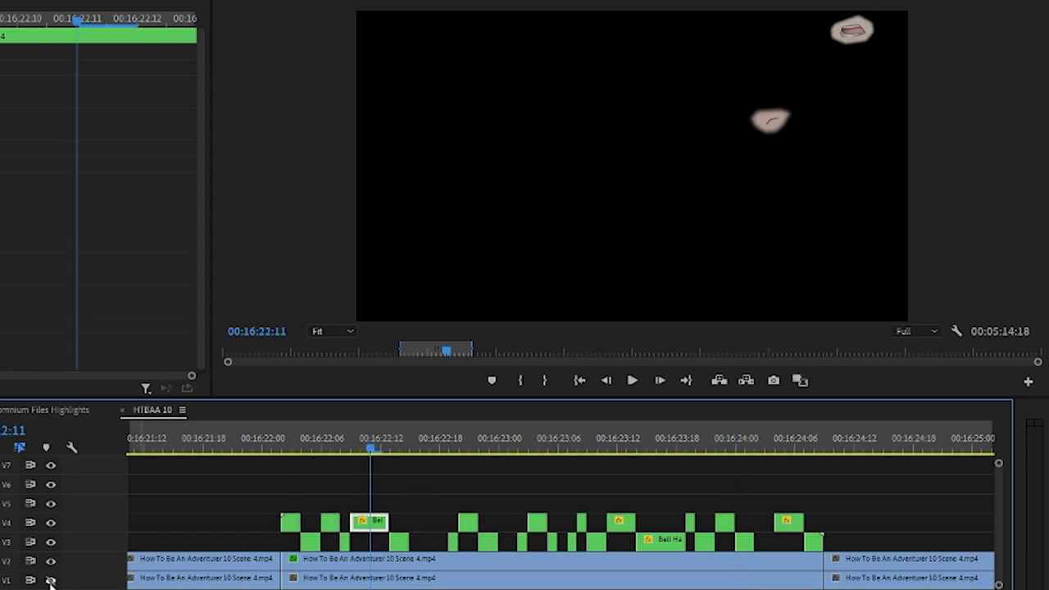
click(50, 580)
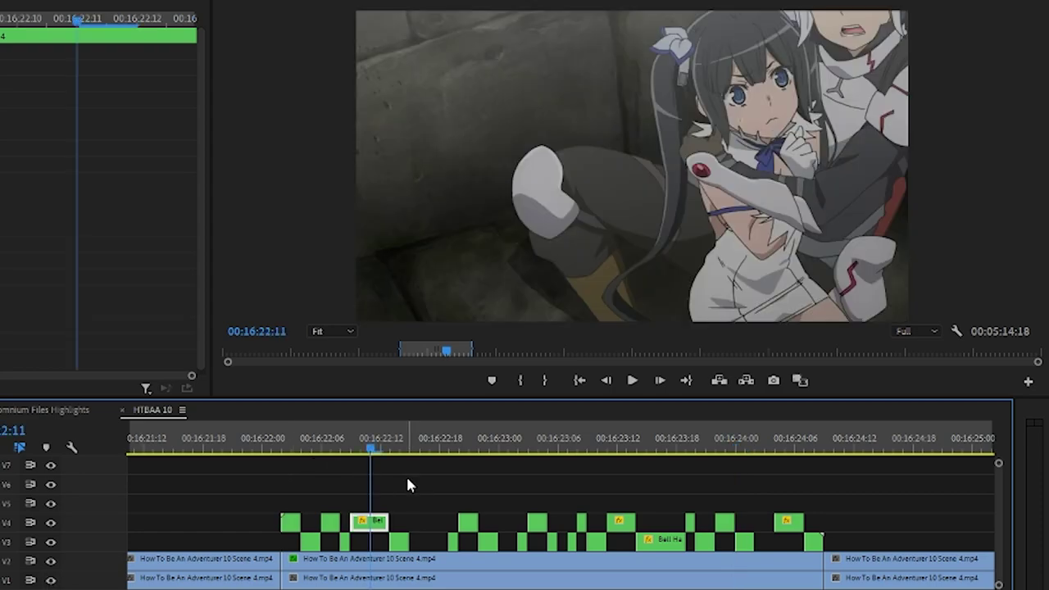
click(292, 443)
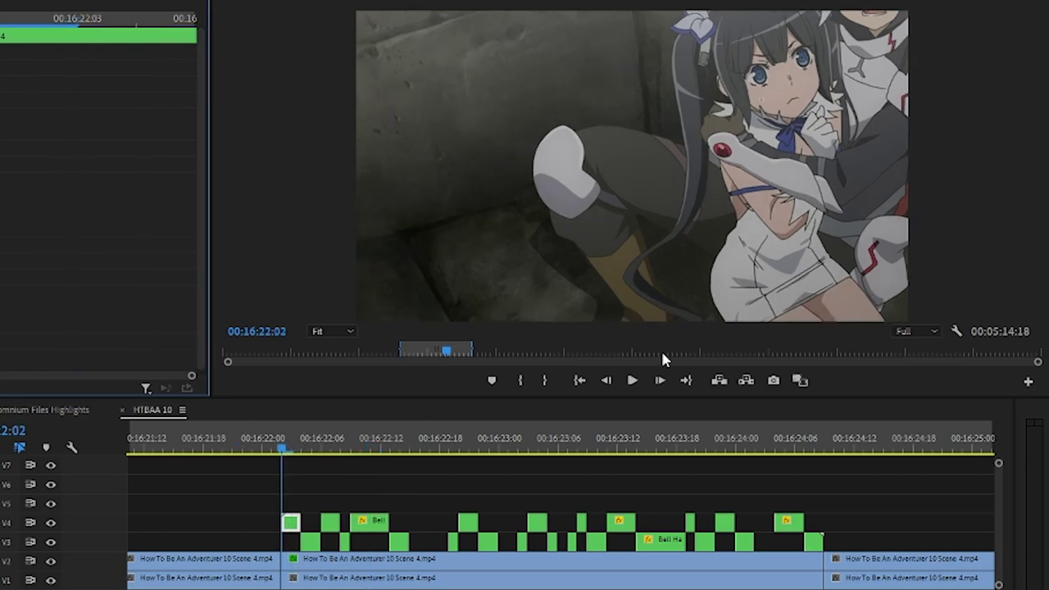
click(815, 449)
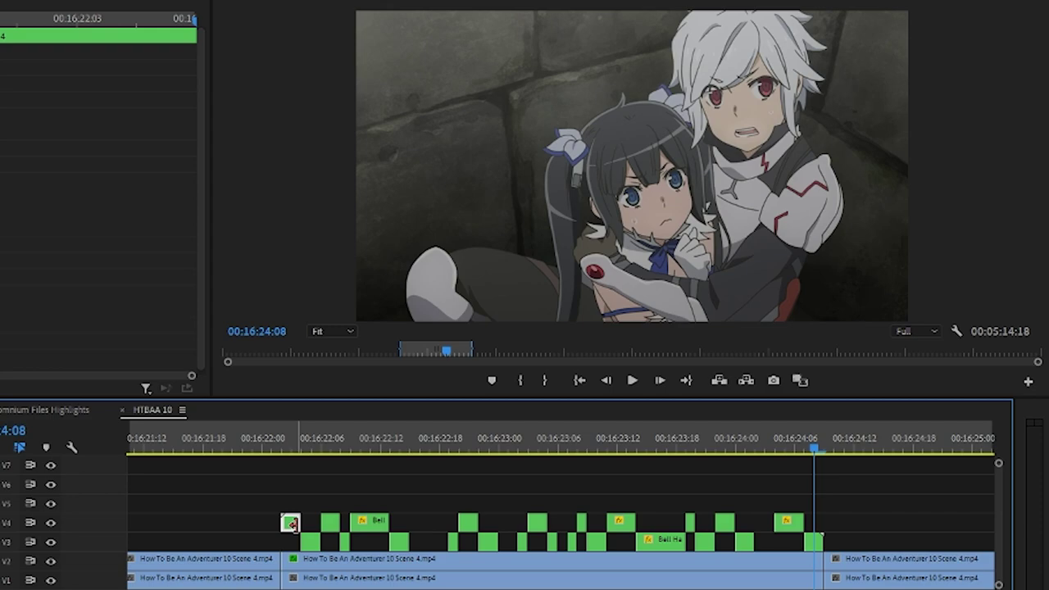
click(293, 451)
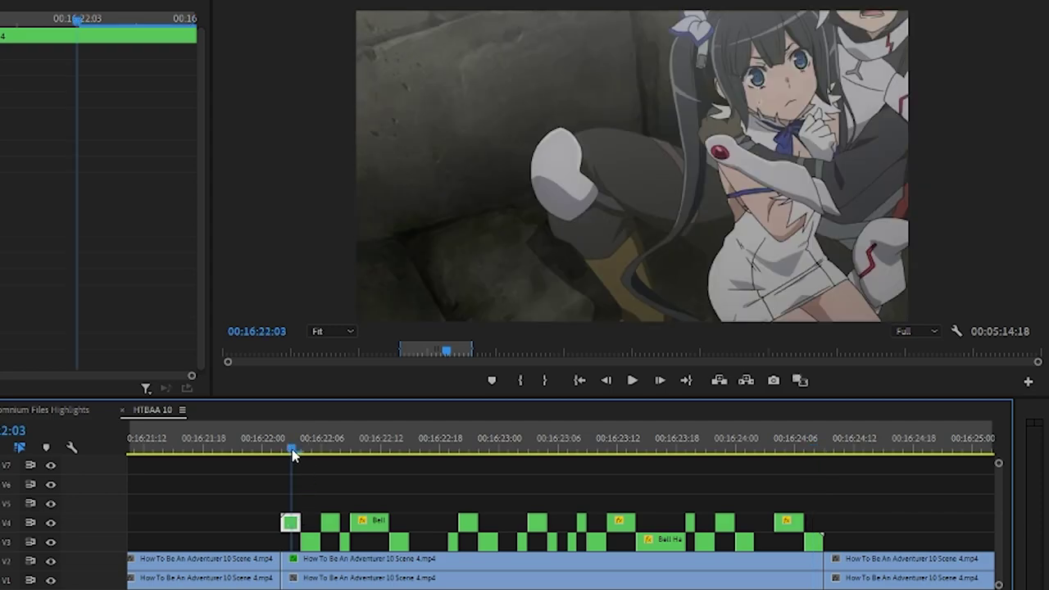
- Try stretching the Bell Open 4 clip on V5 across the whole Bell and Hestia shot, scrub it to 00:16:24:07, and undo
drag(306, 449, 493, 460)
drag(300, 503, 823, 501)
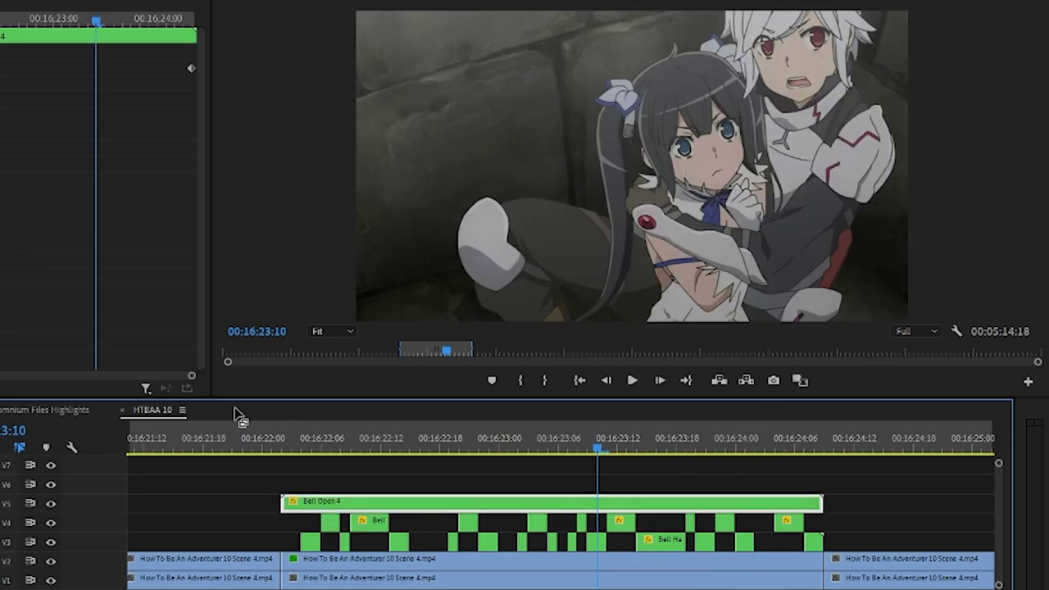
drag(292, 447, 810, 446)
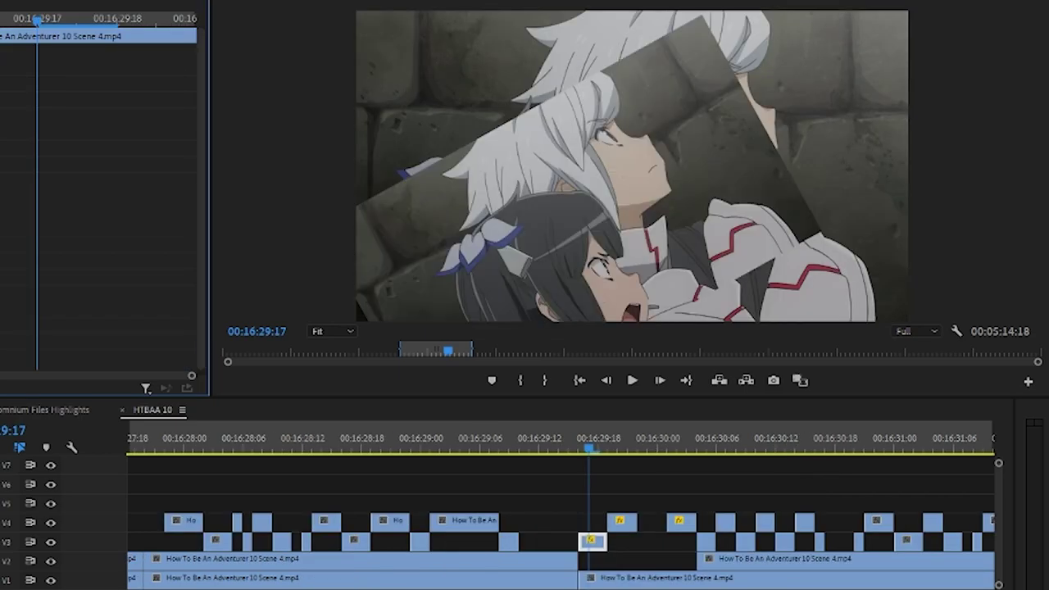
key(ctrl+z)
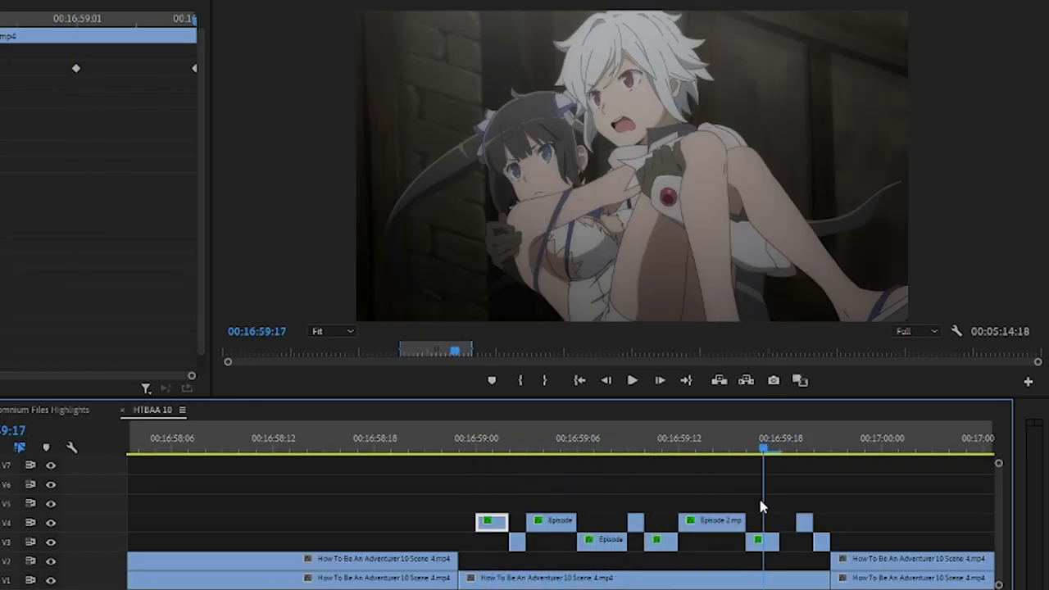
- Scrub the Episode 2 overlay clips from 00:16:59:00 and select the V5 overlay at 00:17:16:20
click(478, 441)
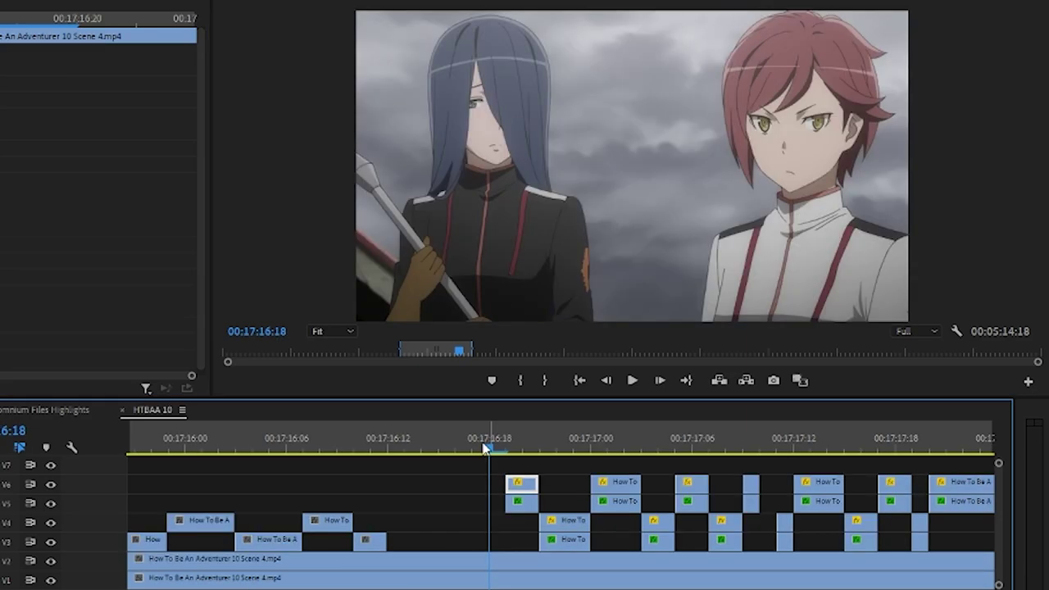
drag(483, 447, 521, 448)
click(522, 502)
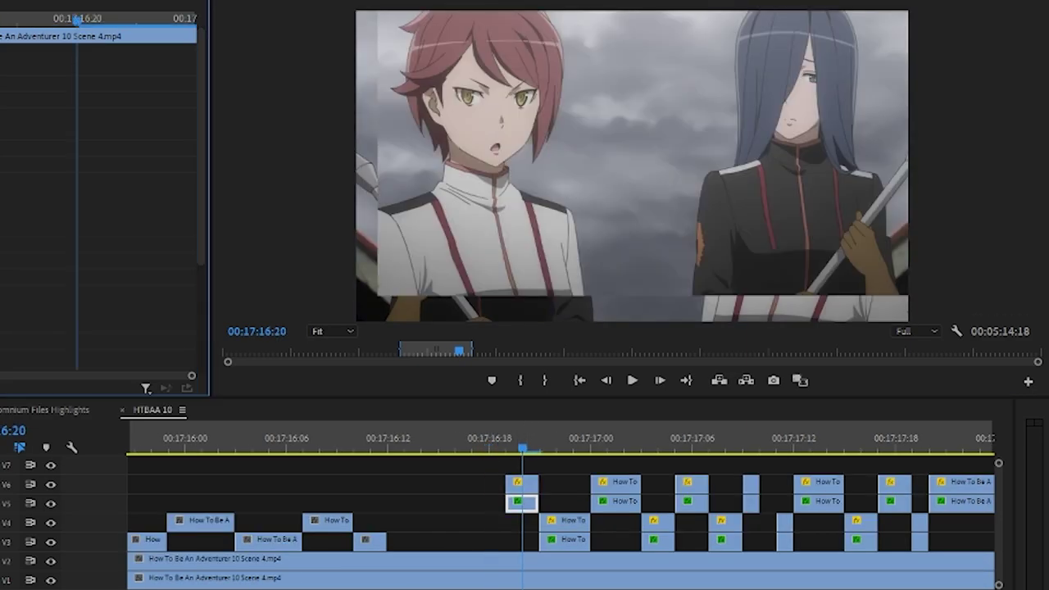
- Restore the V5 overlay's mask at 00:17:16:20, select the V6 patch above it and shift that patch in the frame
key(ctrl+z)
click(522, 484)
click(539, 109)
drag(531, 162, 513, 191)
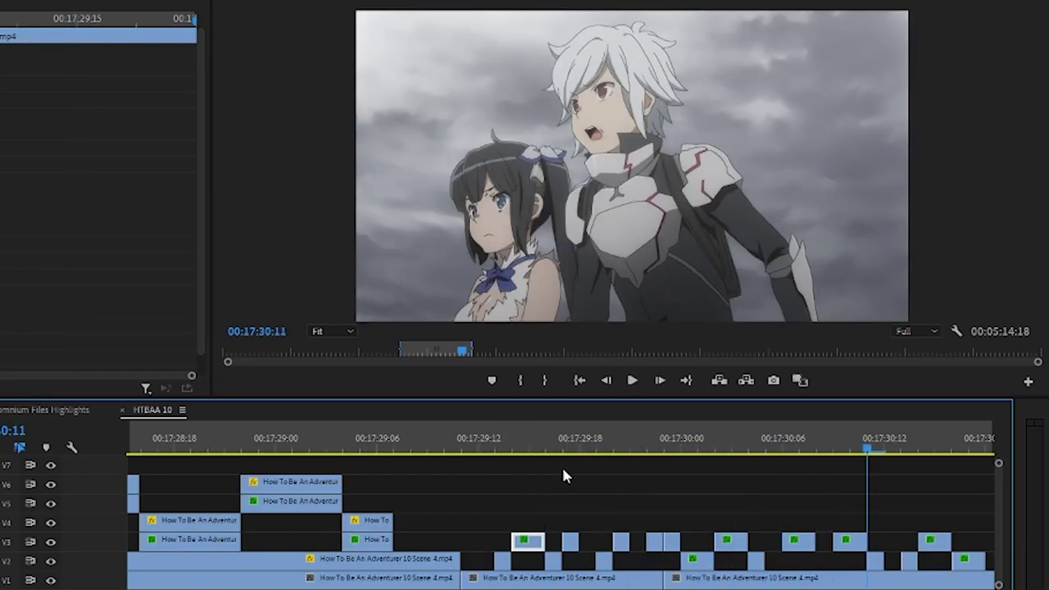
- Play on to the V3 Hestia overlay at 00:17:29:14 and compare its masked and unmasked versions with undo and redo
key(space)
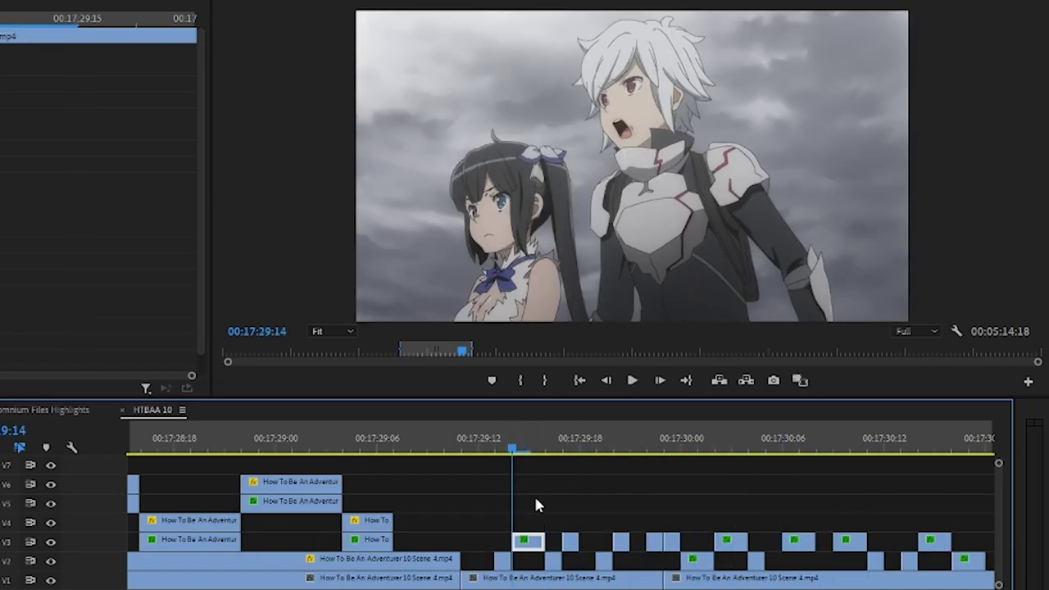
key(space)
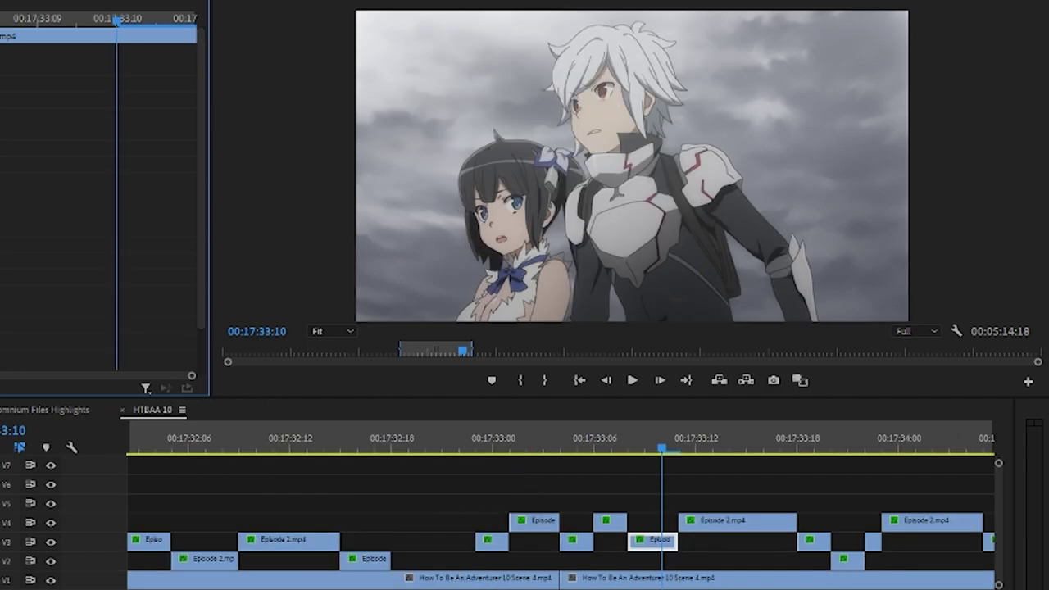
key(ctrl+shift+z)
key(ctrl+z)
key(ctrl+shift+z)
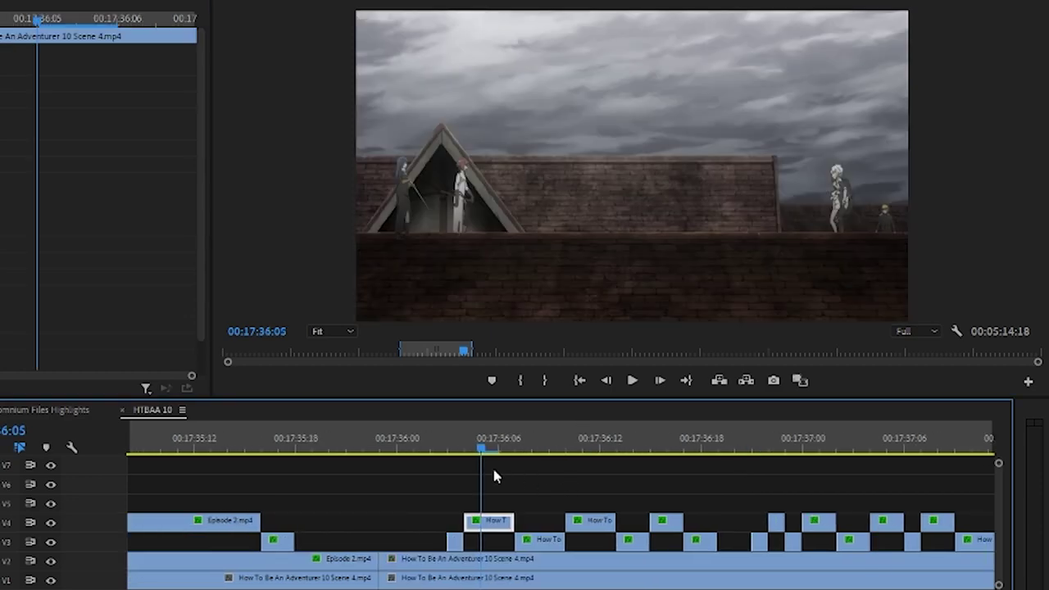
- Play the Bell close-up from 00:18:08:07, try shifting the V3 mouth patch at 00:18:08:14, and undo the move
key(ctrl+v)
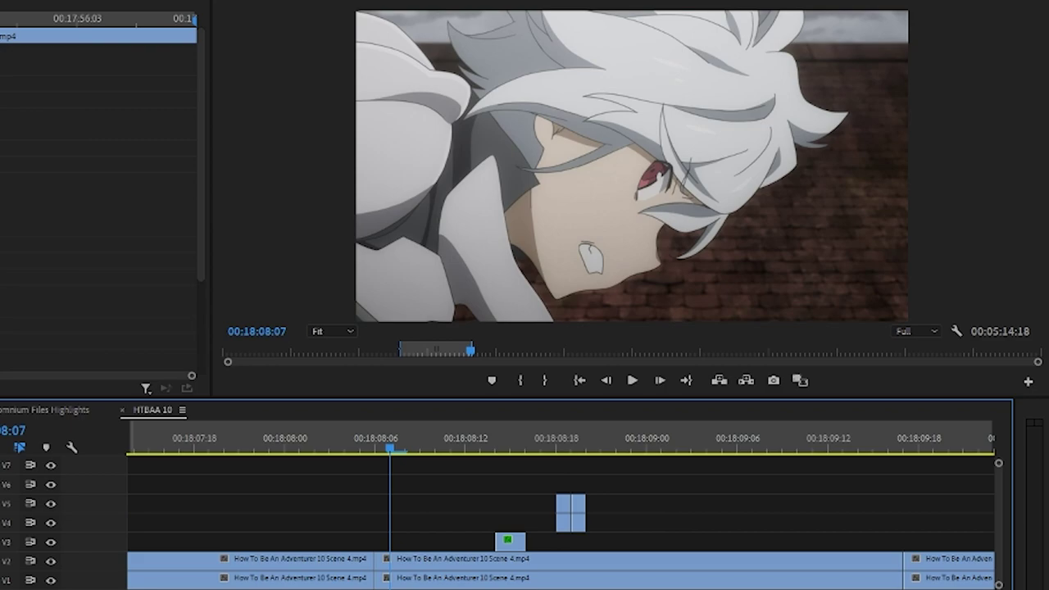
key(space)
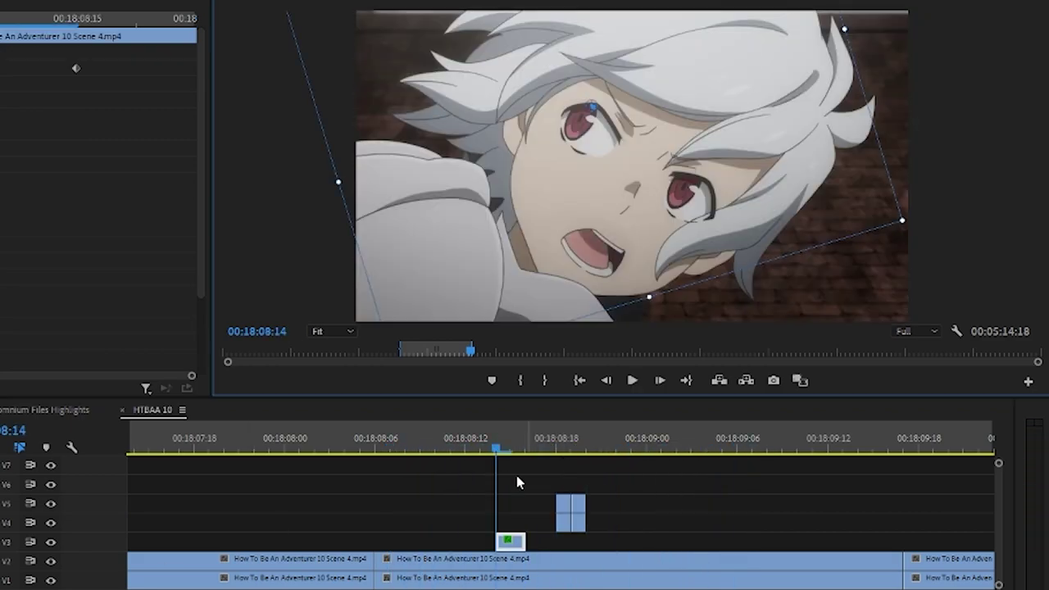
mouse_move(617, 261)
mouse_down()
mouse_move(497, 262)
mouse_move(613, 244)
mouse_up()
key(ctrl+z)
- Select the first V5 patch at 00:18:08:18 and move it up and to the right in the frame
click(560, 438)
click(562, 497)
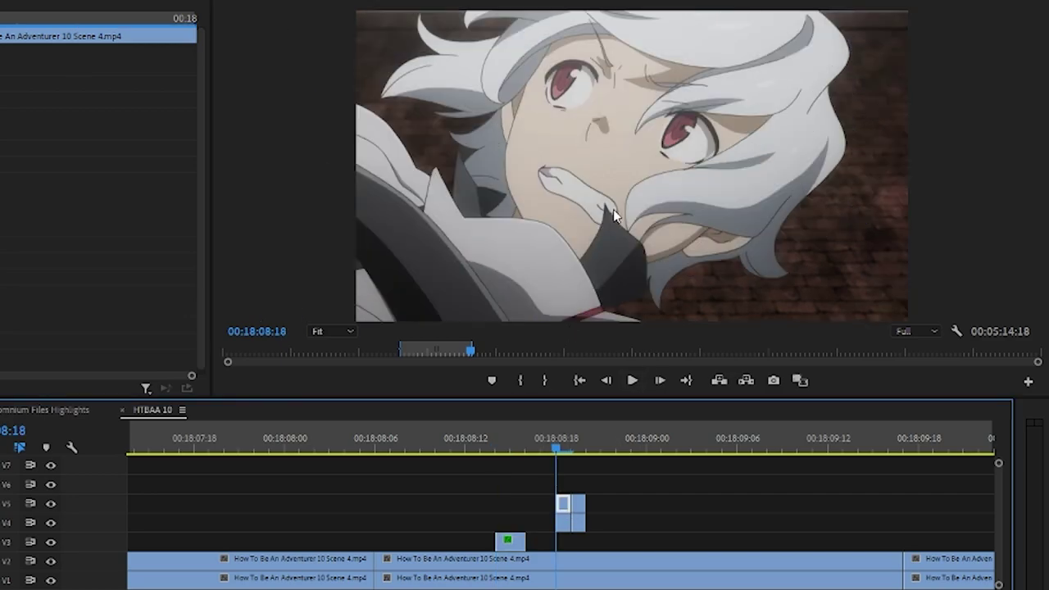
click(3, 54)
drag(629, 237, 687, 190)
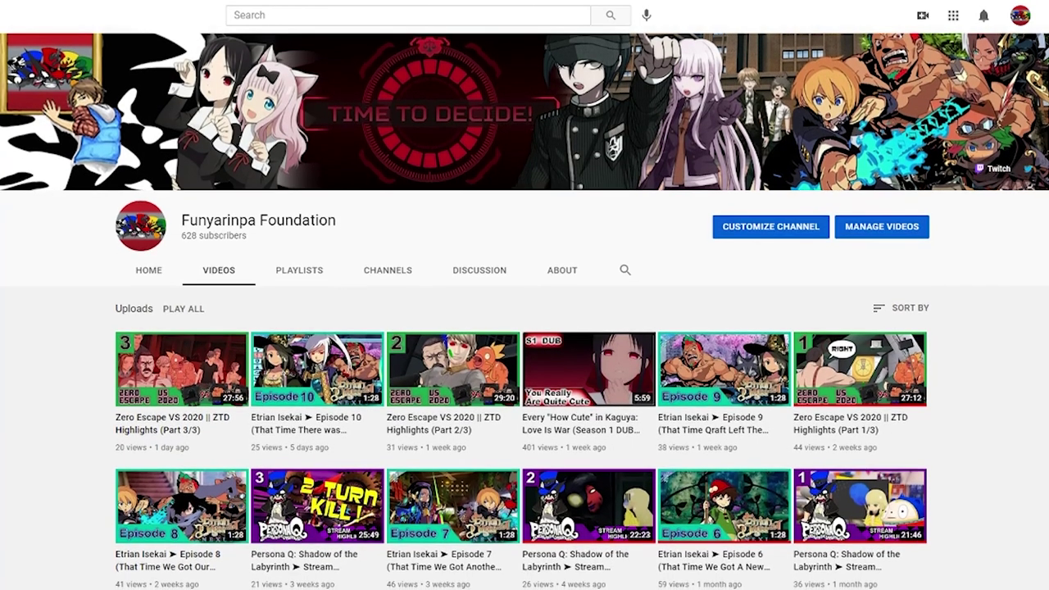
- Switch to YouTube and browse the uploaded videos of the Funyarinpa Foundation channel
scroll(524, 368, down, 2)
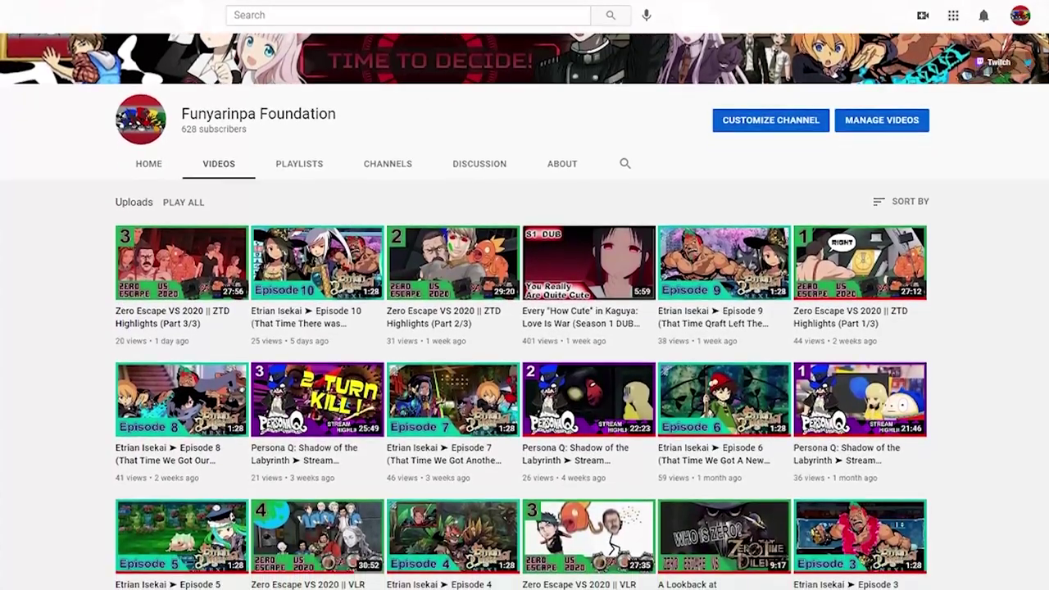
scroll(525, 311, down, 2)
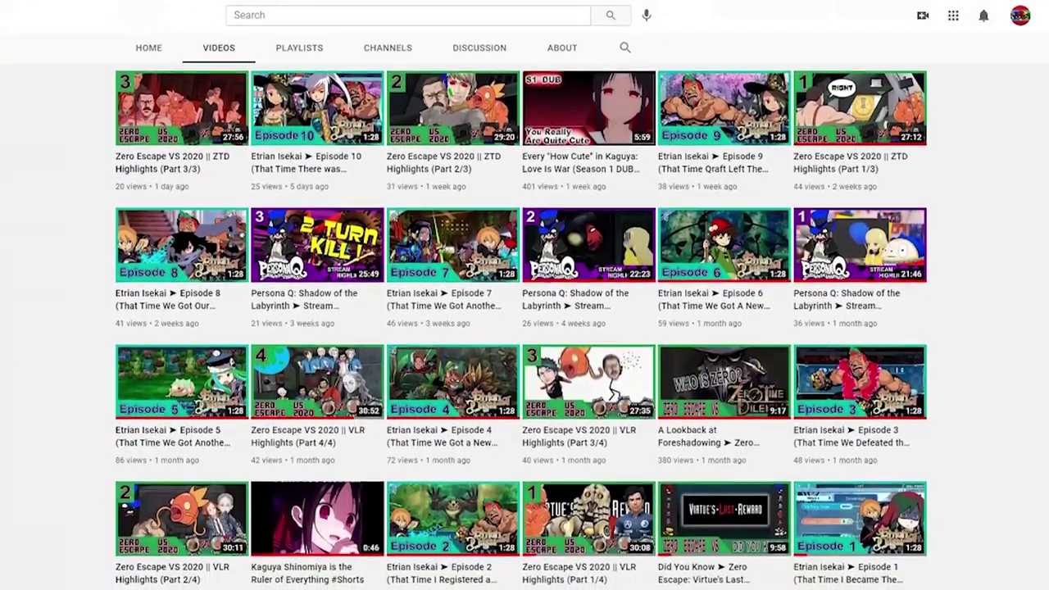
scroll(525, 311, down, 2)
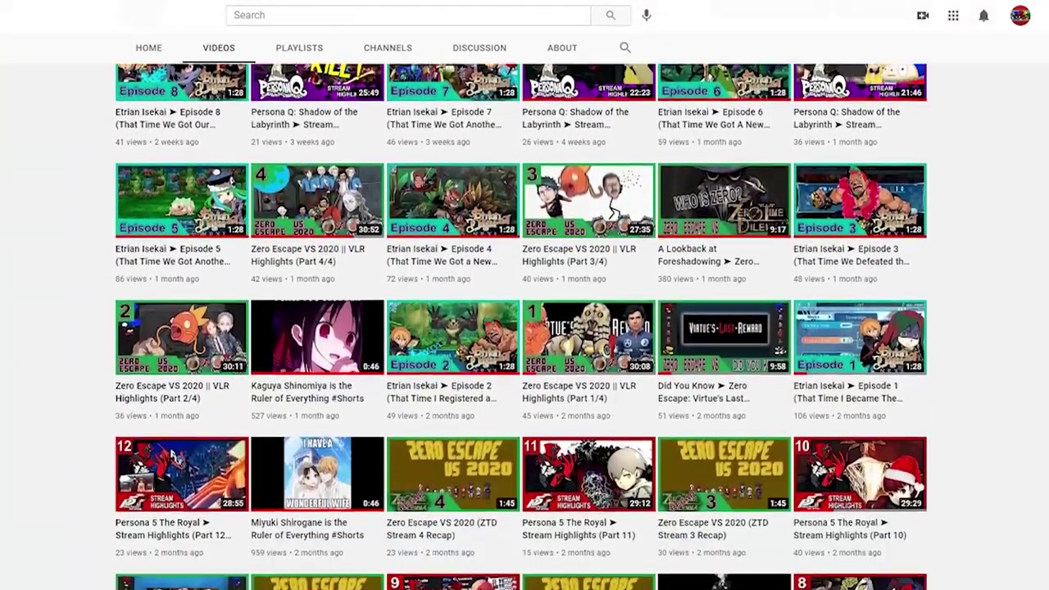
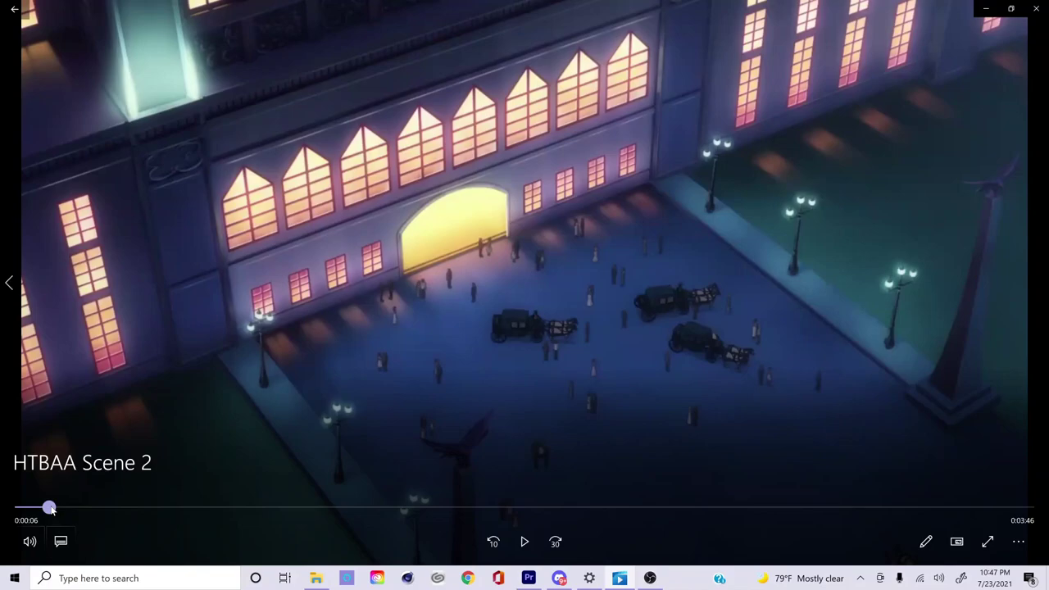
- Scrub the HTBAA Scene 2 video from the night courtyard overview through the Hestia shot to Bell's mouth movements
drag(50, 510, 64, 485)
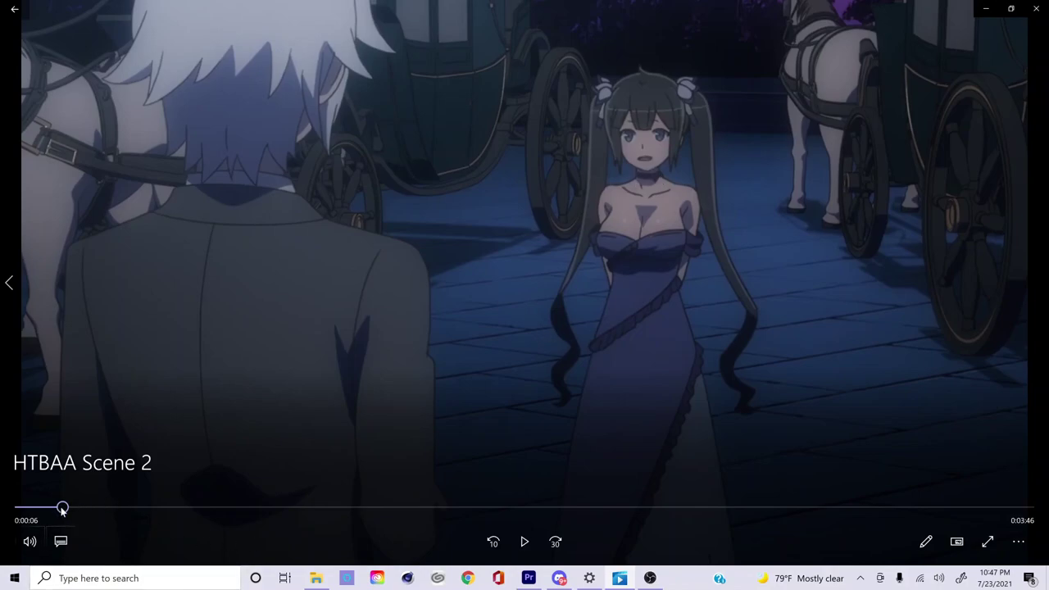
click(65, 509)
drag(65, 508, 98, 498)
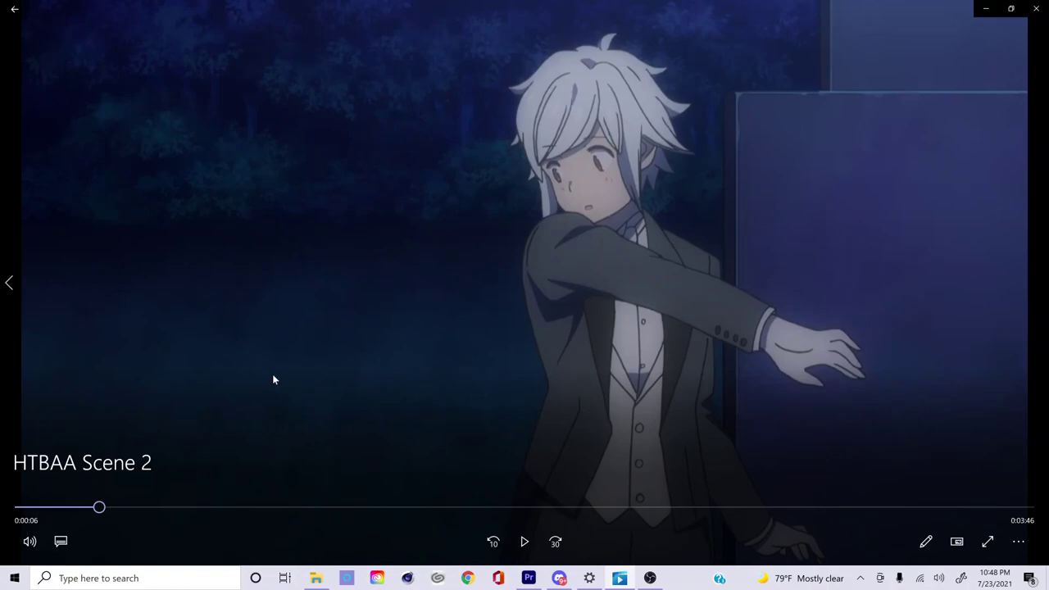
drag(97, 510, 110, 513)
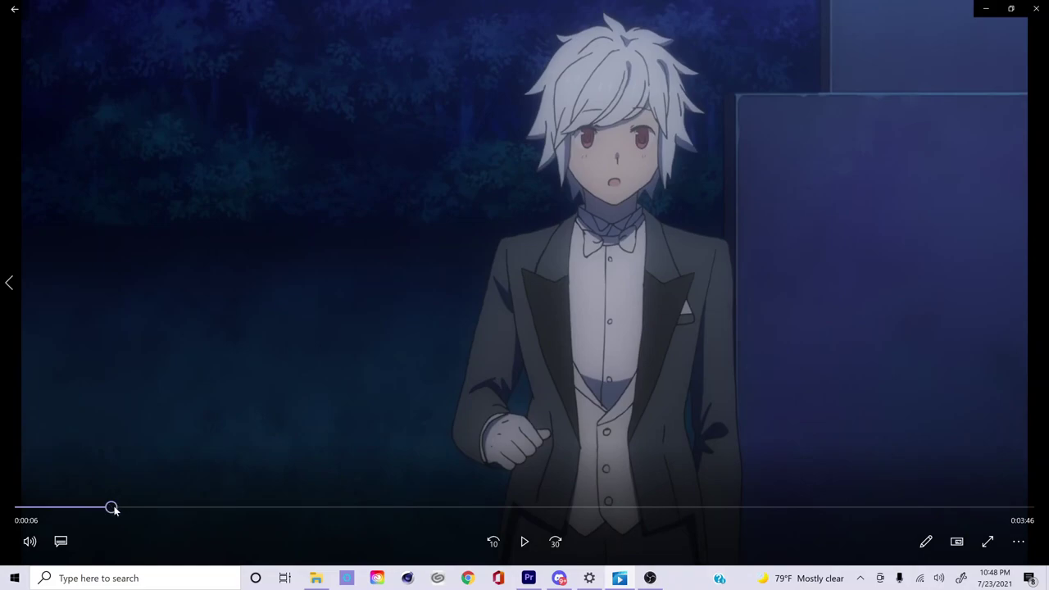
mouse_move(113, 509)
mouse_down()
mouse_move(103, 510)
mouse_move(111, 514)
mouse_up()
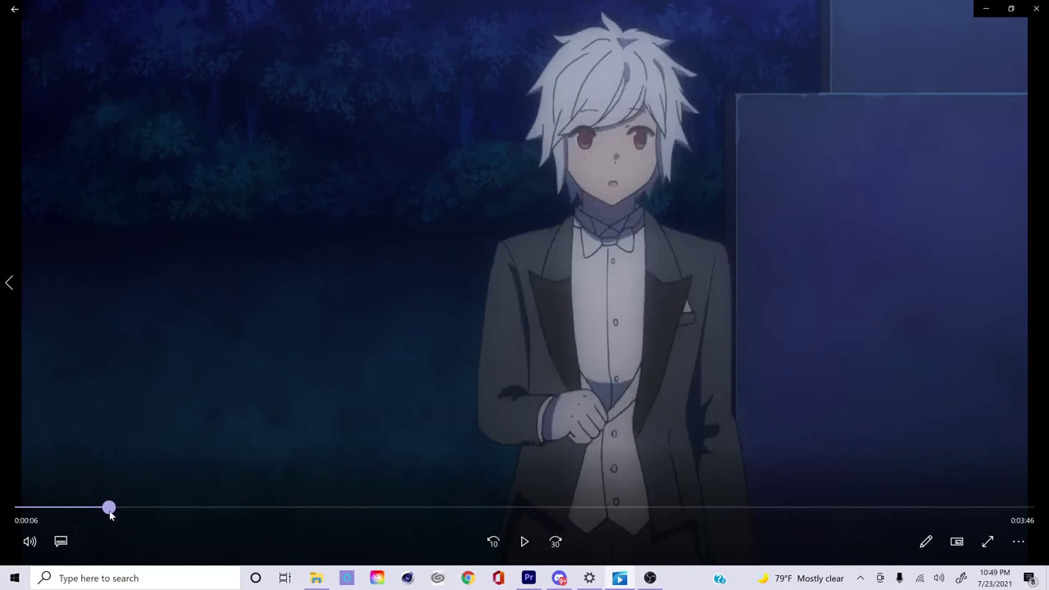
drag(111, 514, 116, 509)
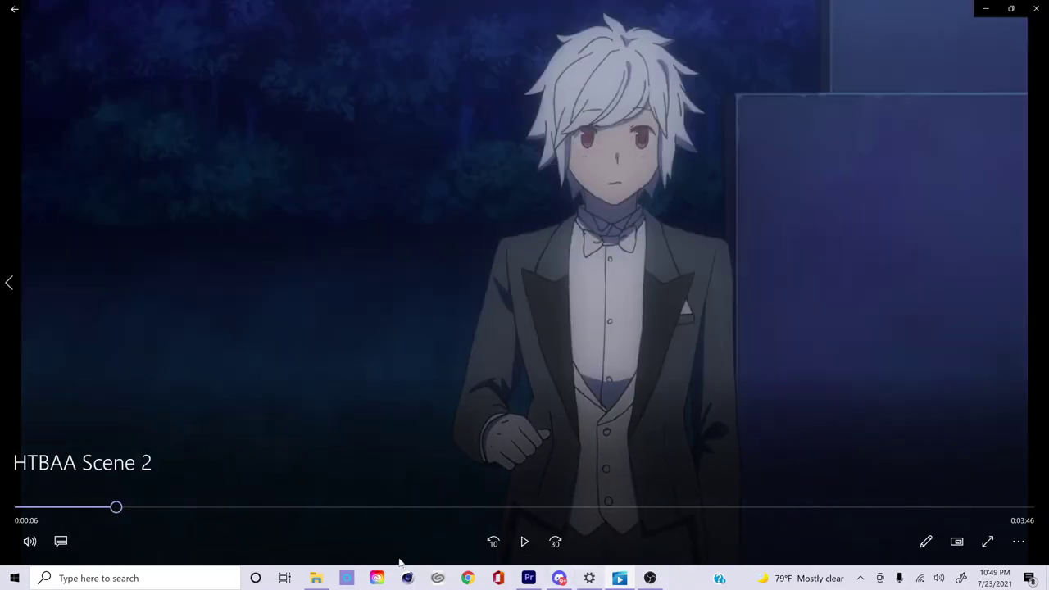
- Scrub on through the HTBAA Scene 2 ballroom dialogue and Apollo's close-up to Bell's close-up near the end
drag(116, 506, 339, 510)
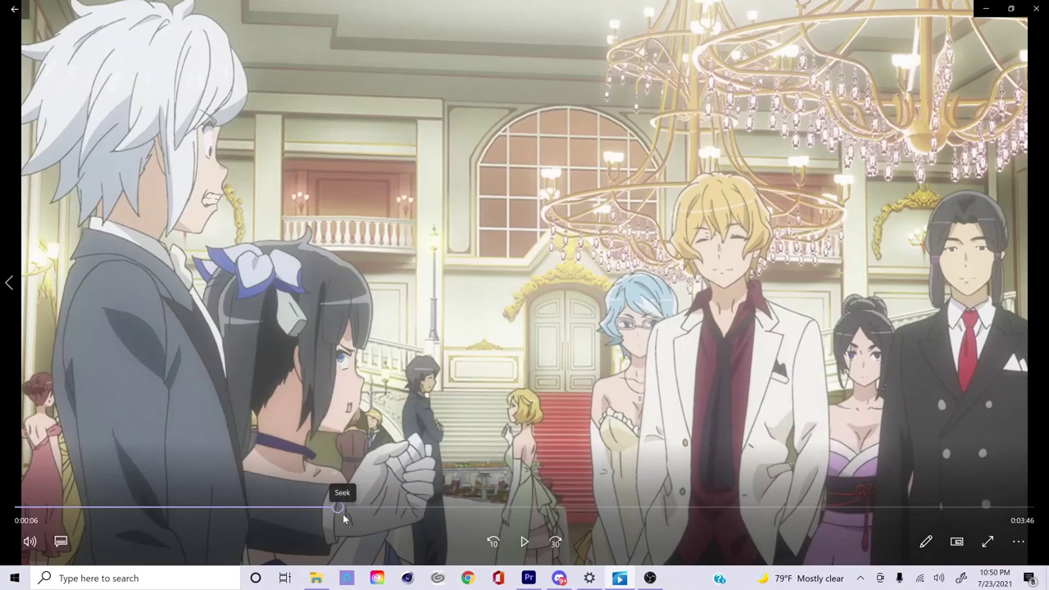
drag(340, 510, 432, 508)
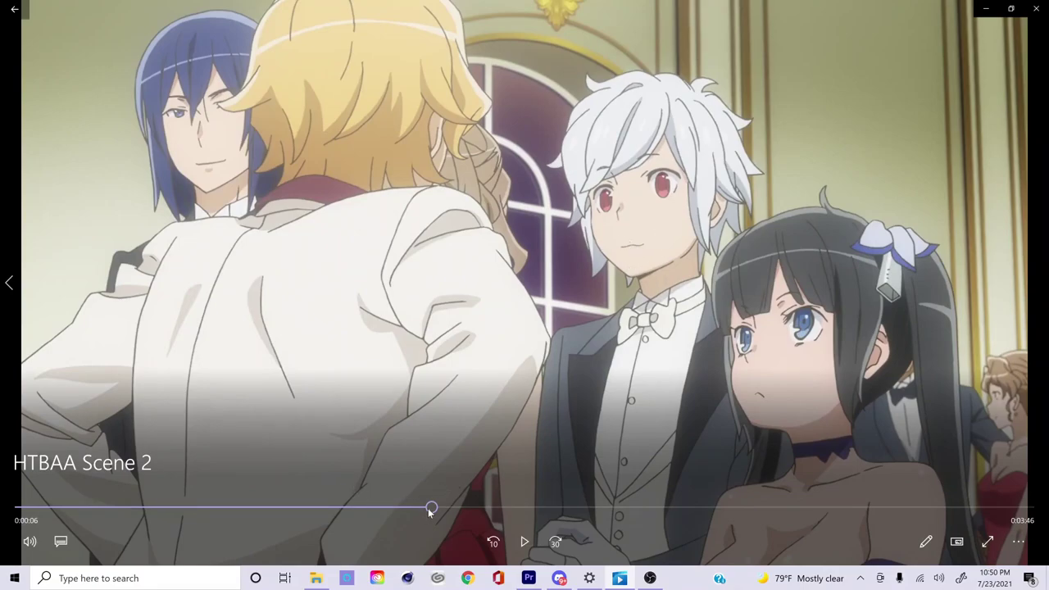
drag(431, 510, 436, 513)
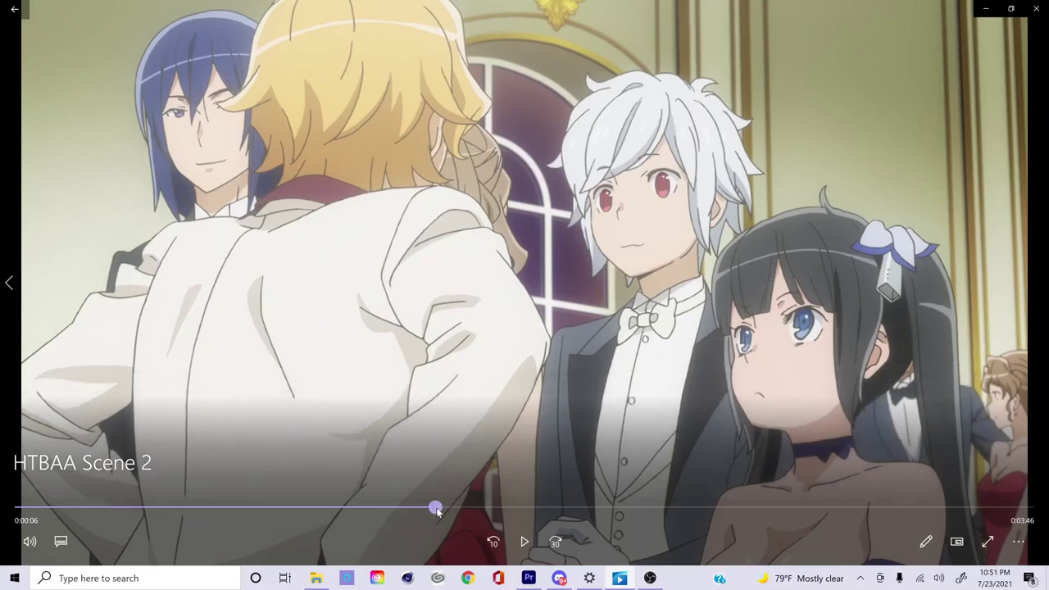
click(440, 508)
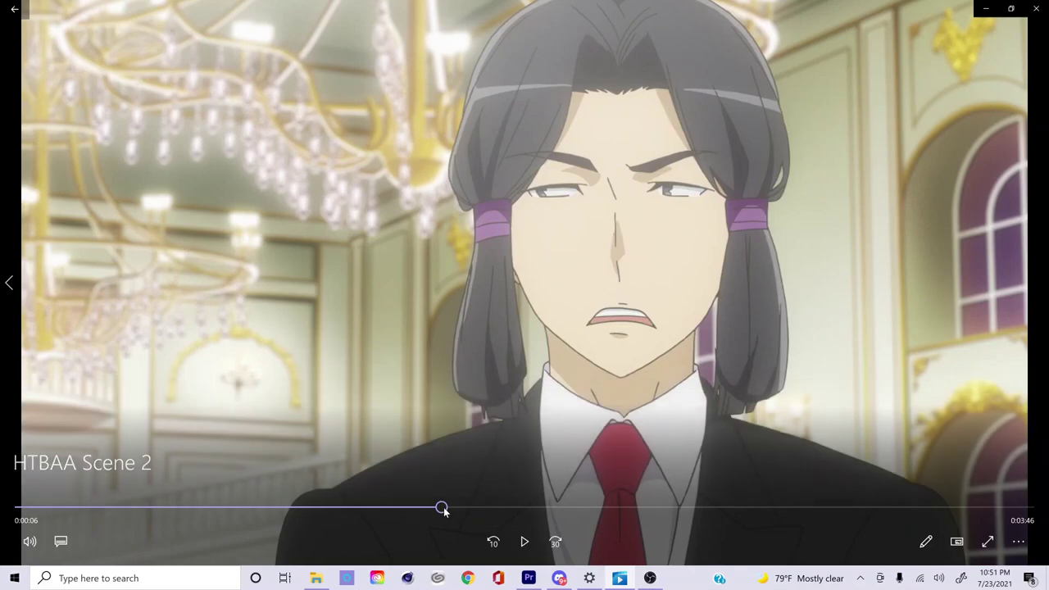
drag(443, 510, 453, 509)
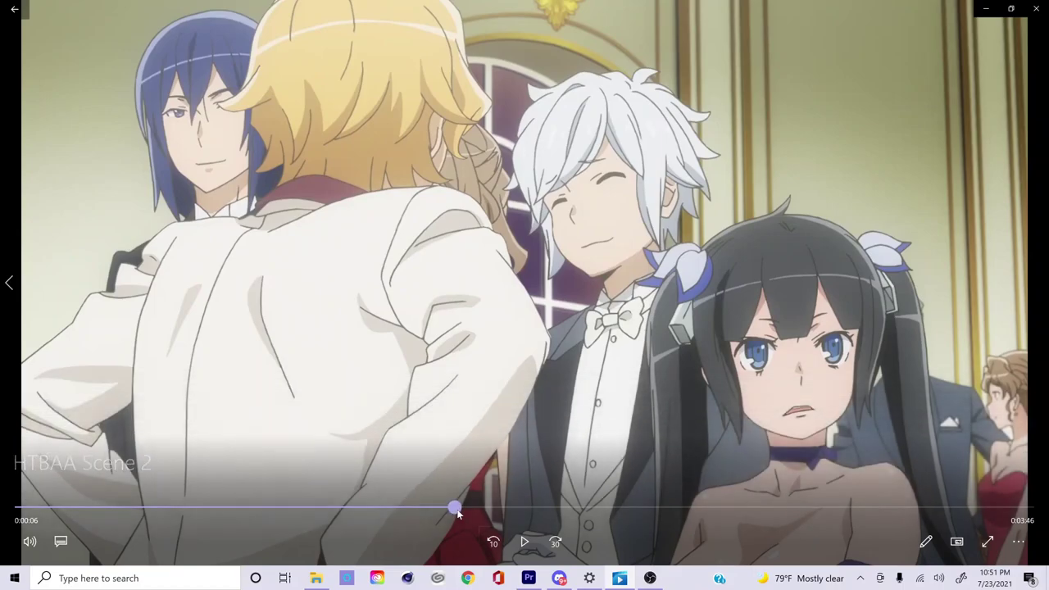
drag(454, 509, 498, 512)
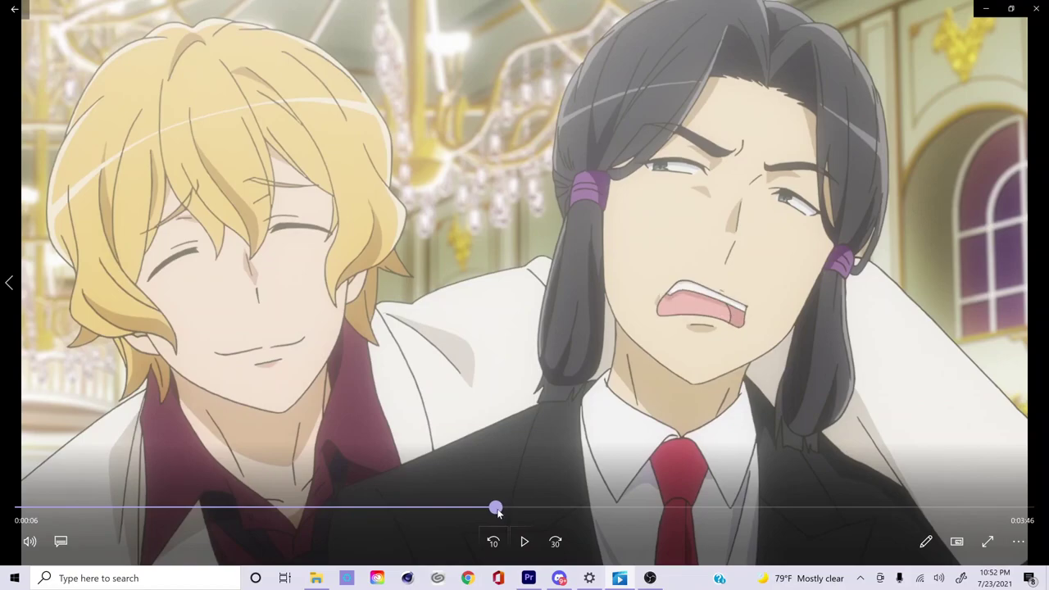
drag(497, 512, 614, 515)
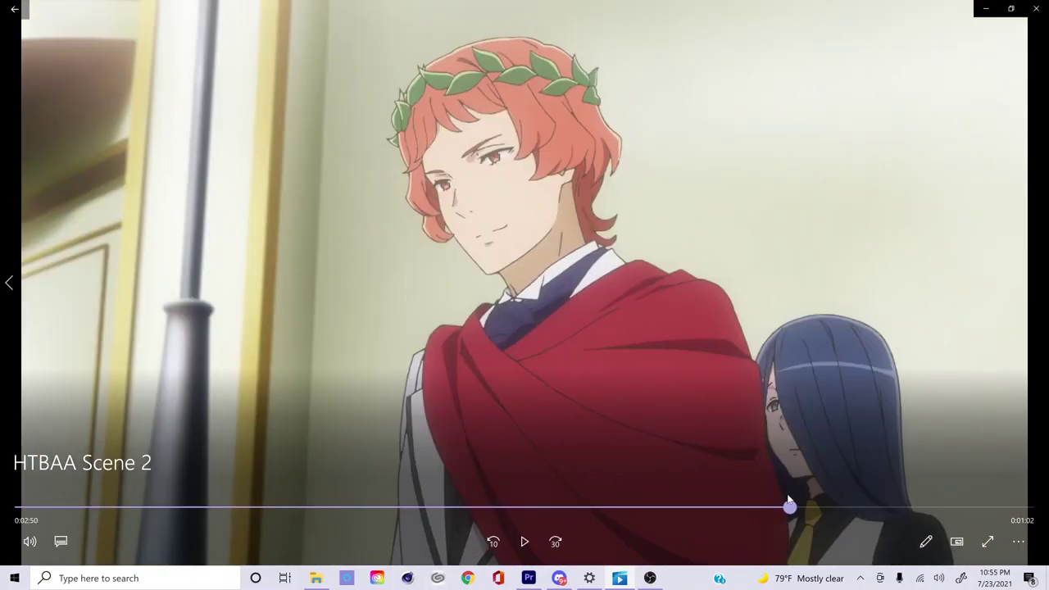
drag(788, 502, 1021, 529)
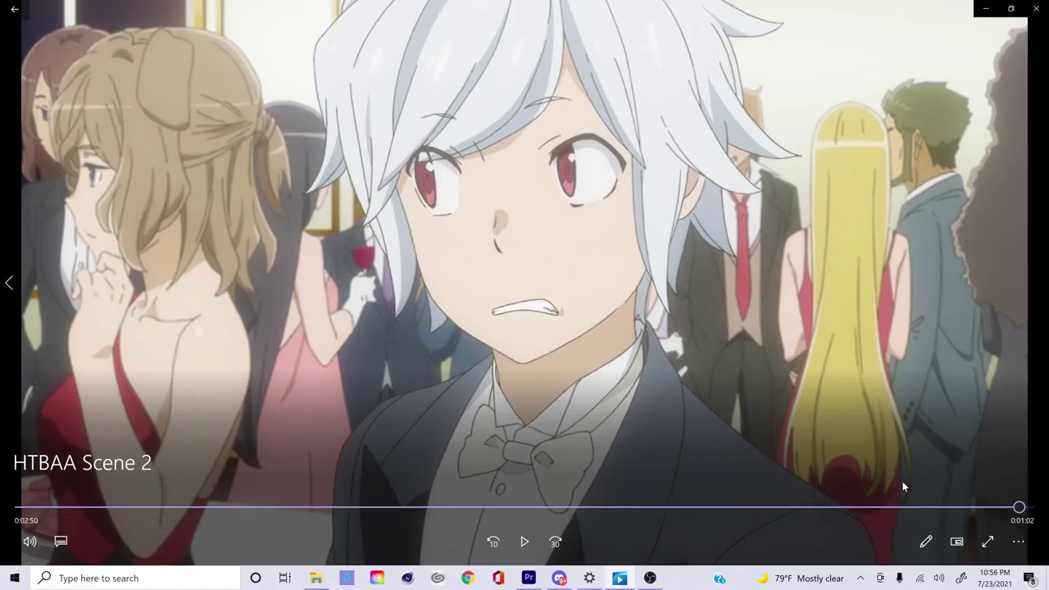
- Switch to Premiere Pro and review the opening Scene 5 mouth patches up to 00:00:07:00, comparing them with V2 and V3 hidden
click(529, 578)
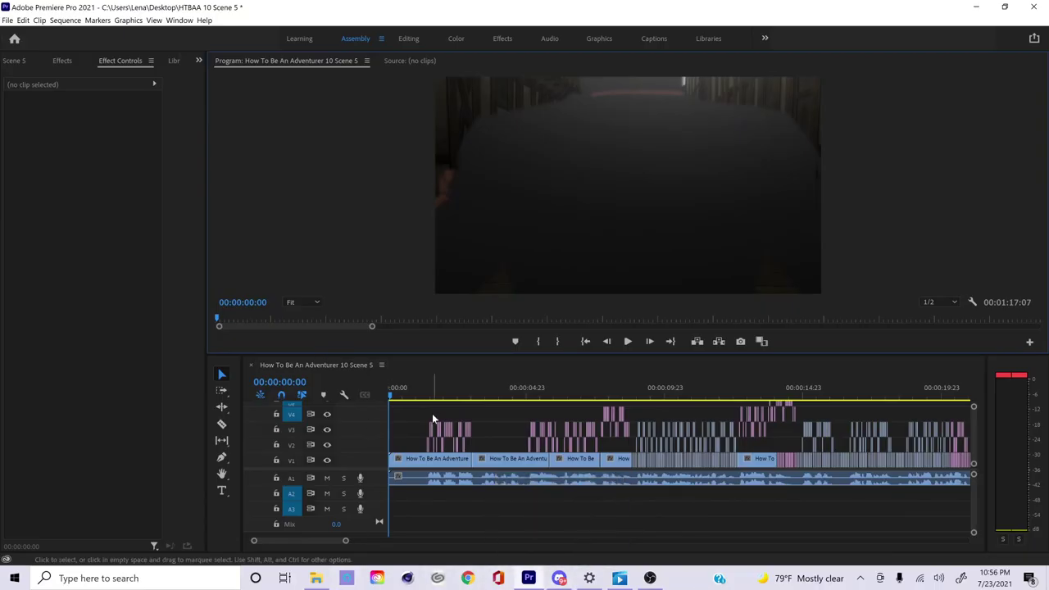
key(=)
click(437, 379)
key(=)
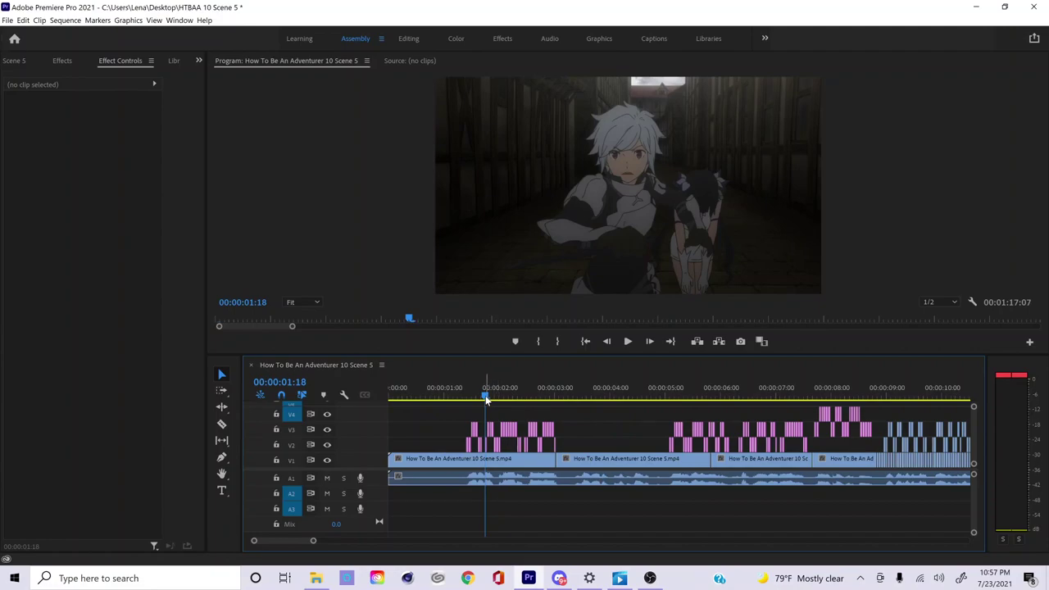
drag(485, 399, 520, 401)
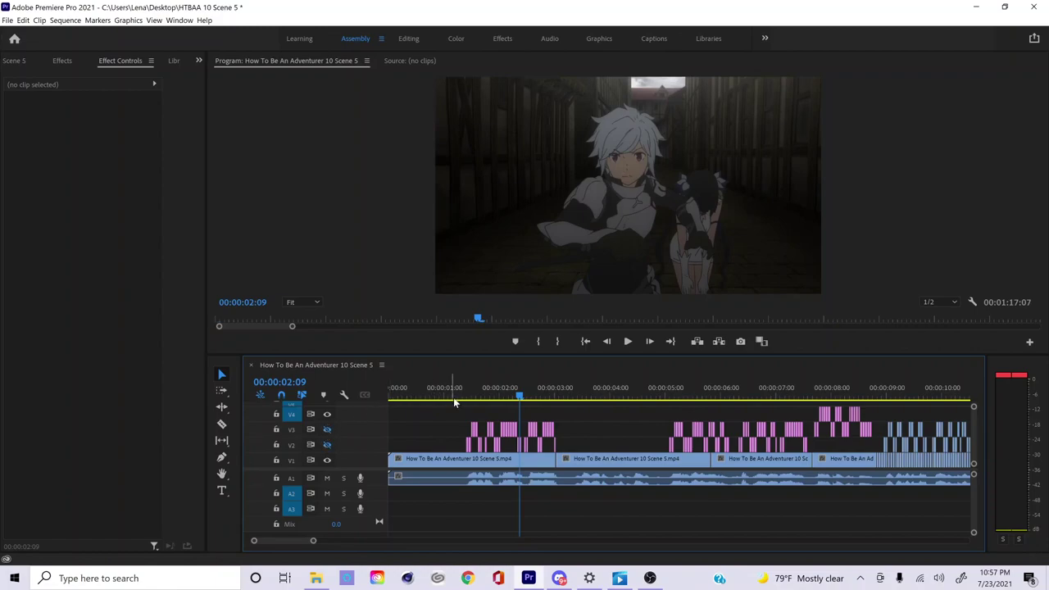
drag(467, 398, 772, 447)
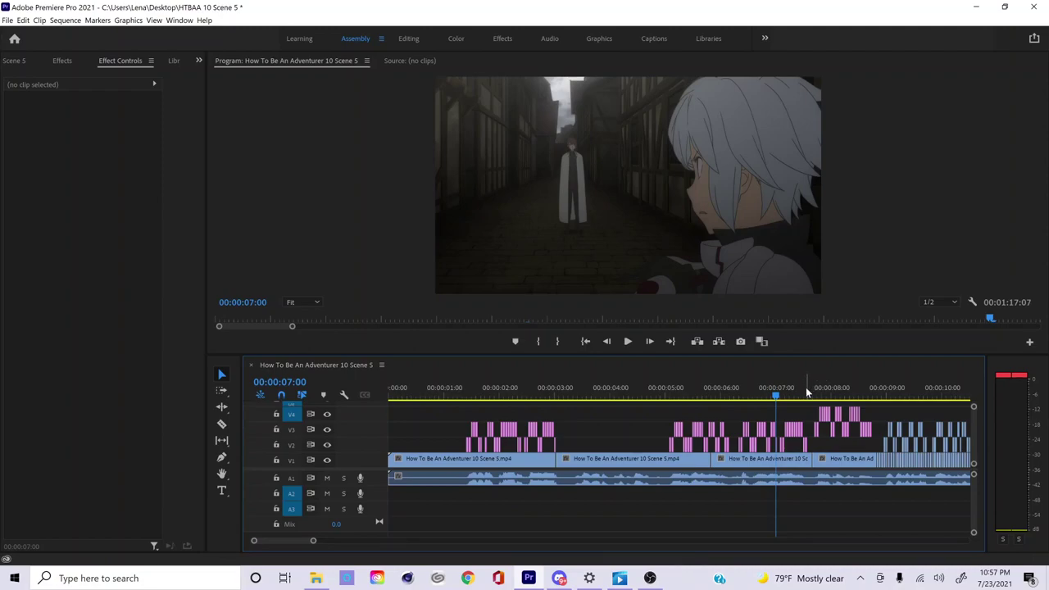
- Compare the man's close-up at 00:00:08:07 with V3 and V4 hidden, and check the frames up to 00:00:08:12
drag(807, 395, 847, 398)
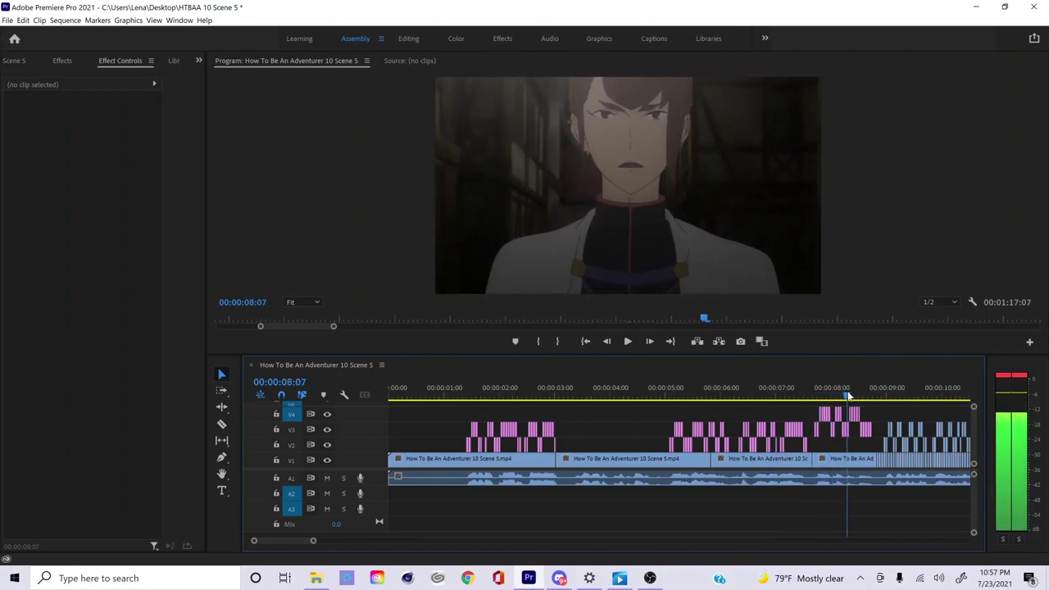
click(292, 429)
click(299, 430)
click(327, 414)
key(ctrl+z)
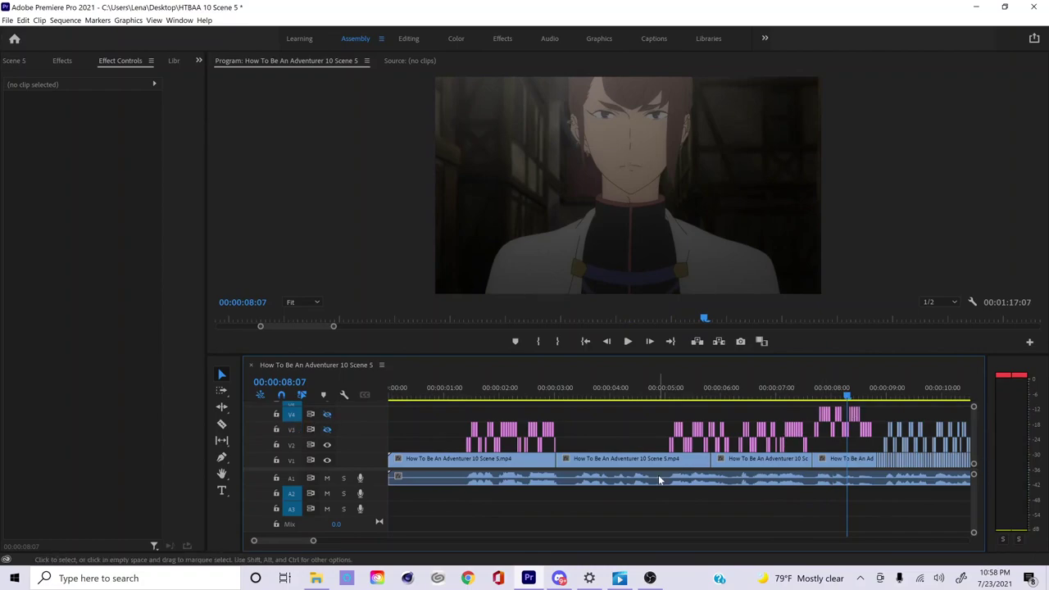
drag(818, 393, 864, 405)
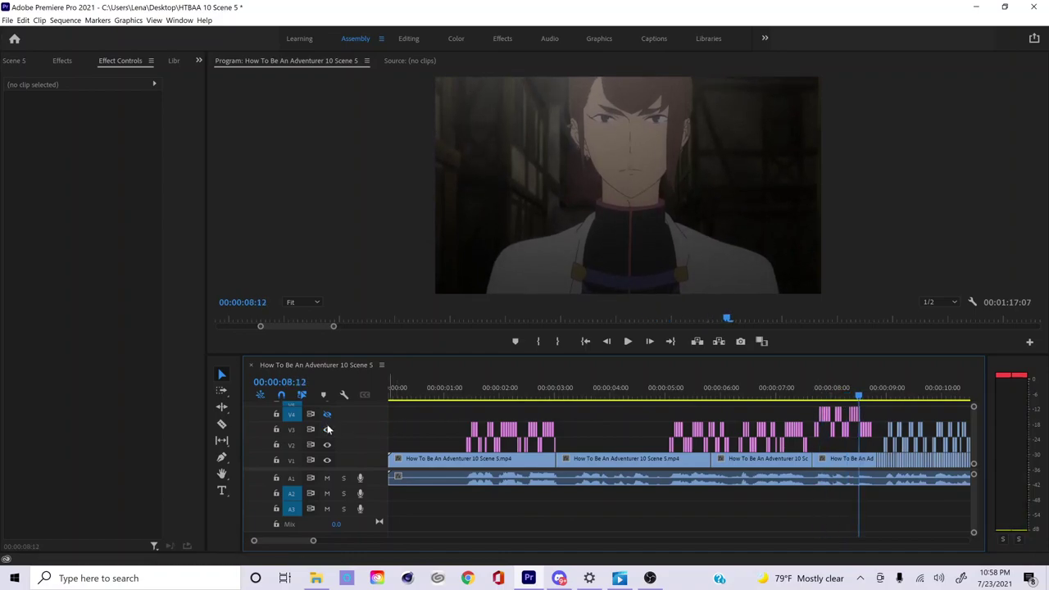
- Scrub to the smiling close-up at 00:00:14:06 and play through the stacked mouth patches just after it
drag(853, 396, 962, 408)
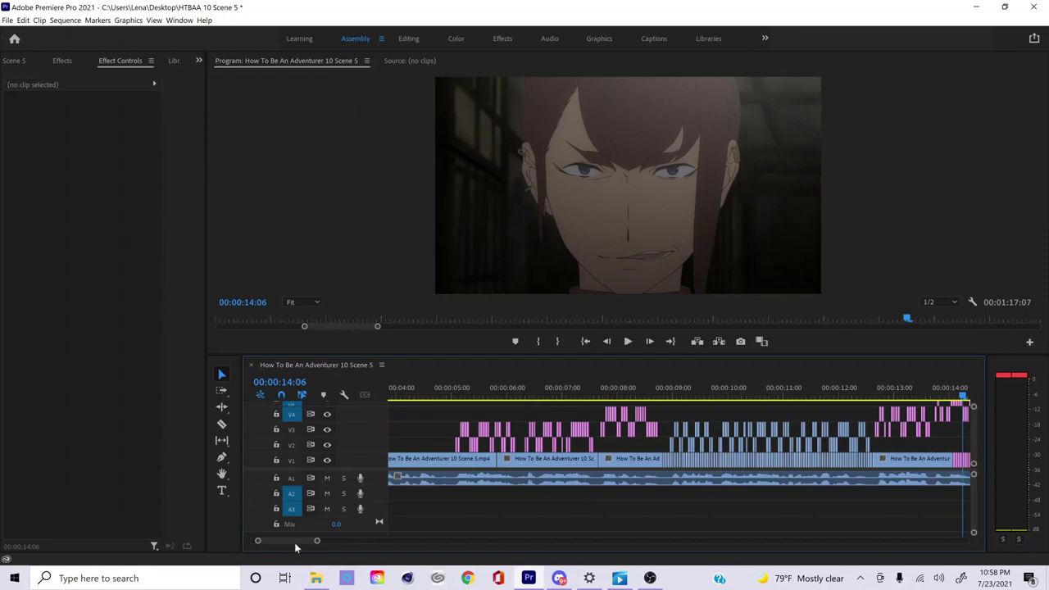
drag(296, 543, 303, 549)
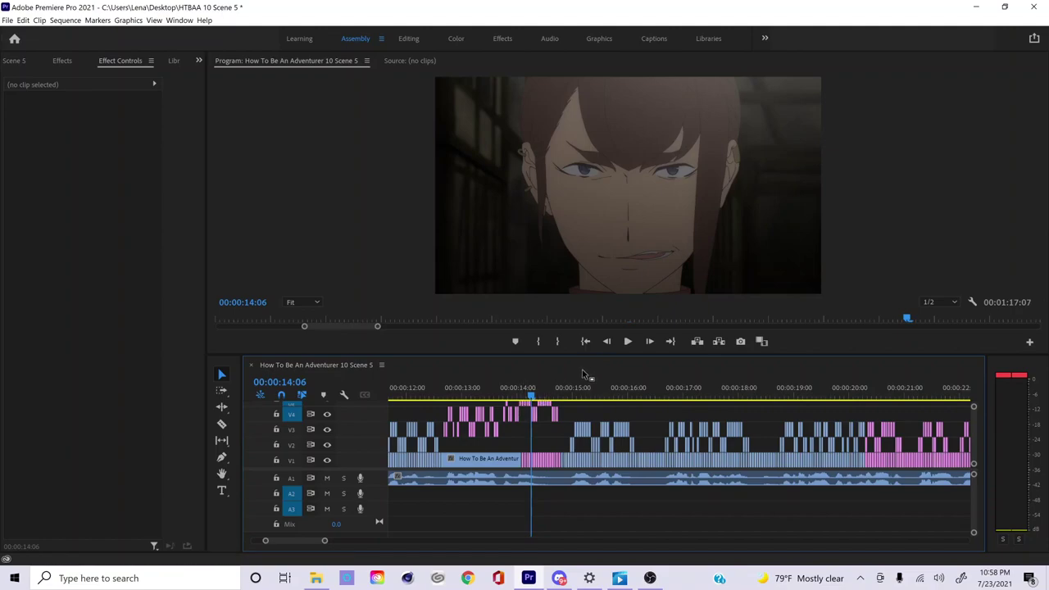
click(553, 397)
drag(556, 394, 569, 395)
key(space)
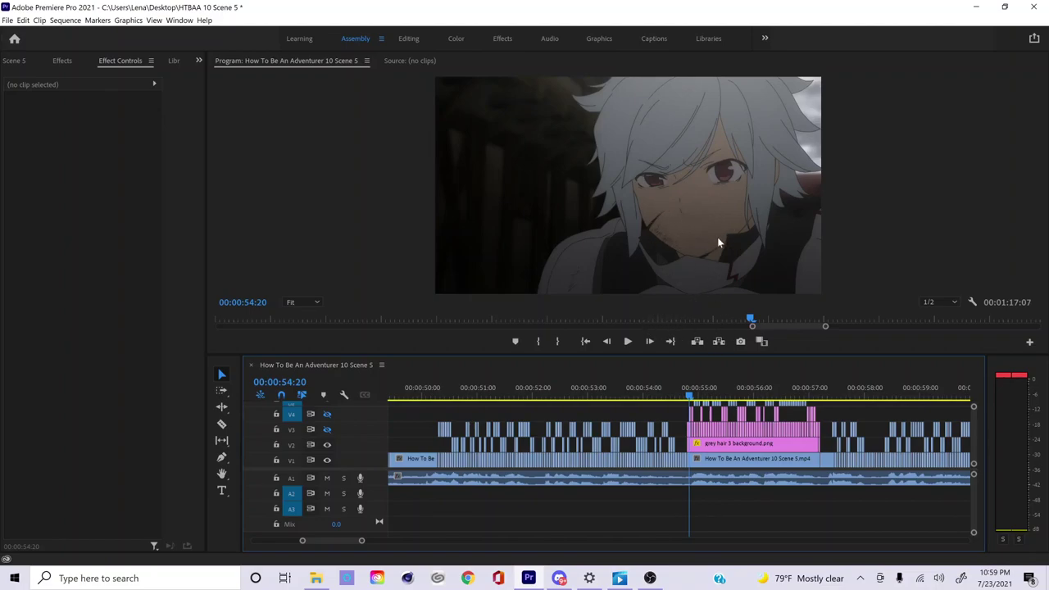
- Restore V4 and inspect the layers over grey hair 3 background.png from 00:00:54:20 to 00:00:55:13
scroll(401, 414, up, 1)
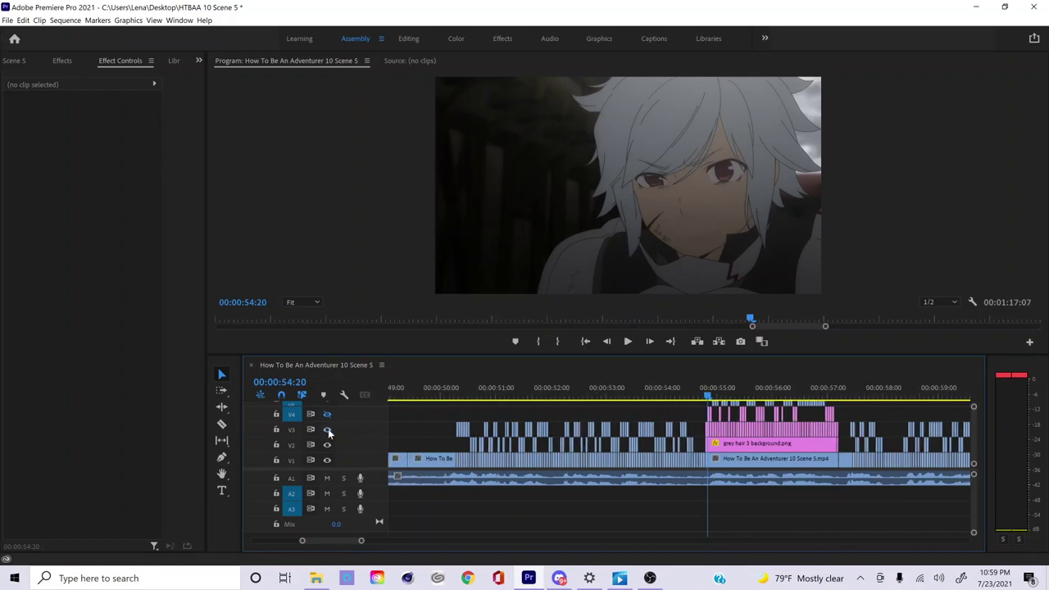
click(325, 416)
drag(709, 396, 721, 395)
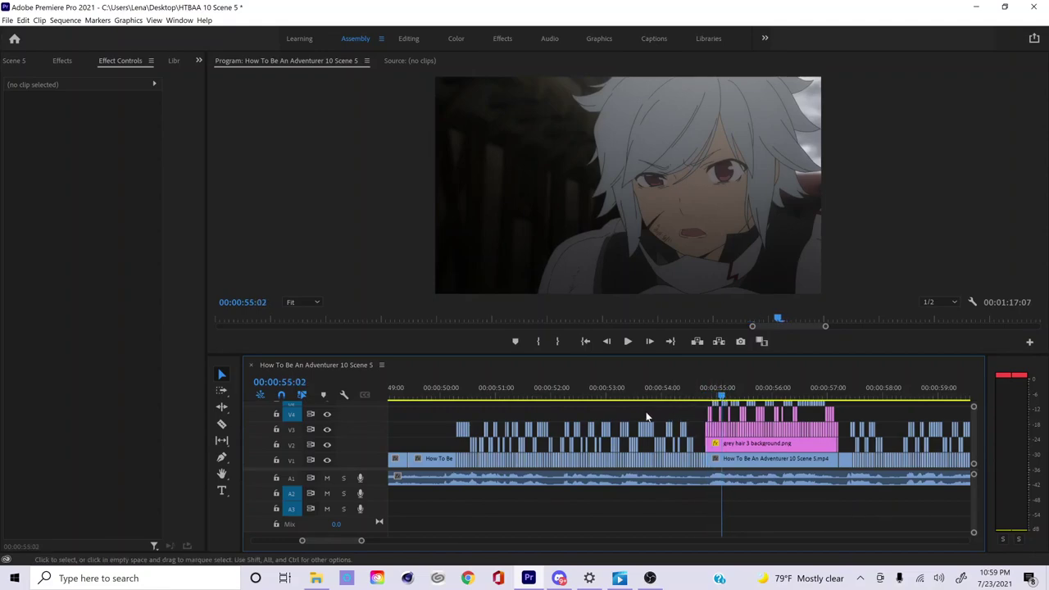
click(710, 399)
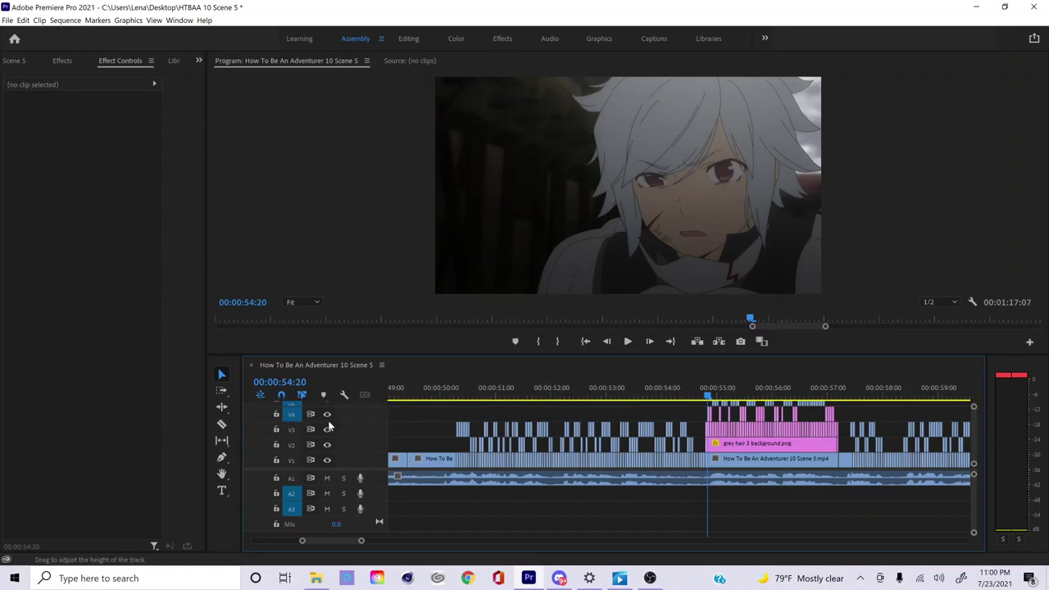
click(747, 393)
click(687, 244)
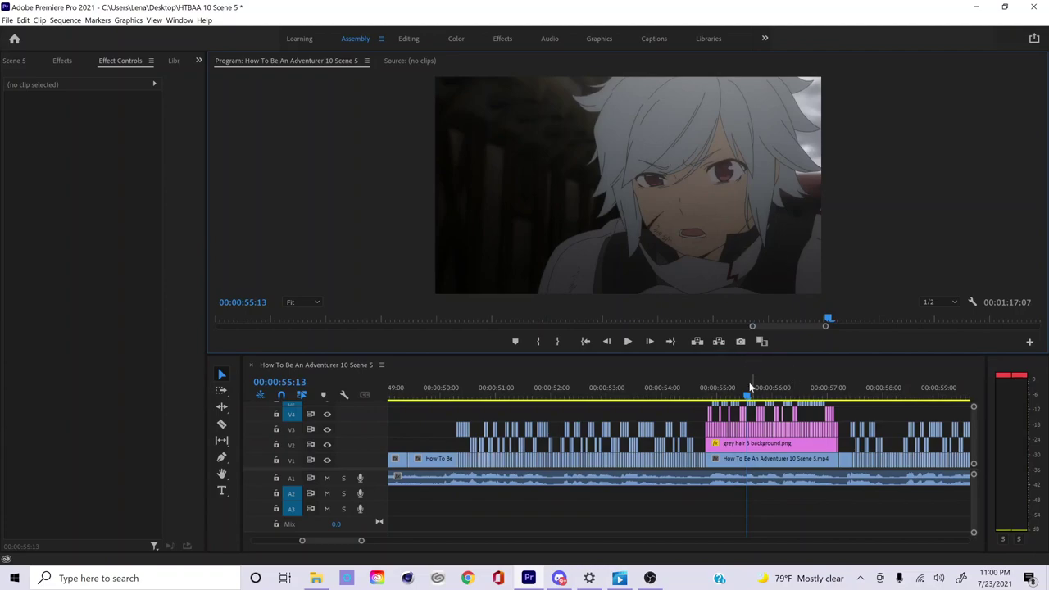
- Review the stacked Bell shot with the raised hand at 00:01:03:16 and scrub onward through the sequence
drag(755, 406, 920, 394)
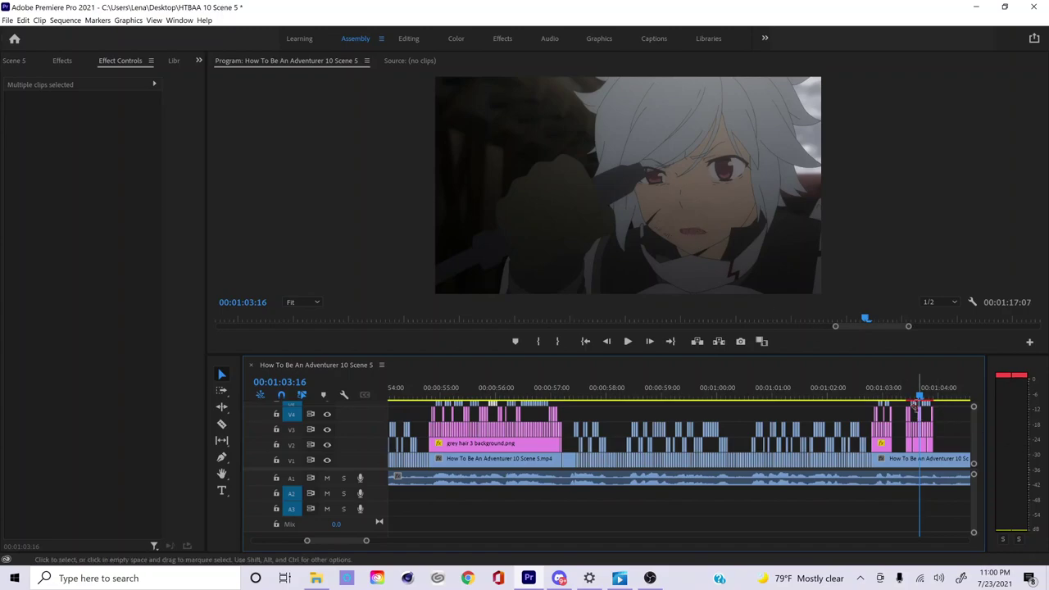
key(minus)
drag(919, 397, 973, 393)
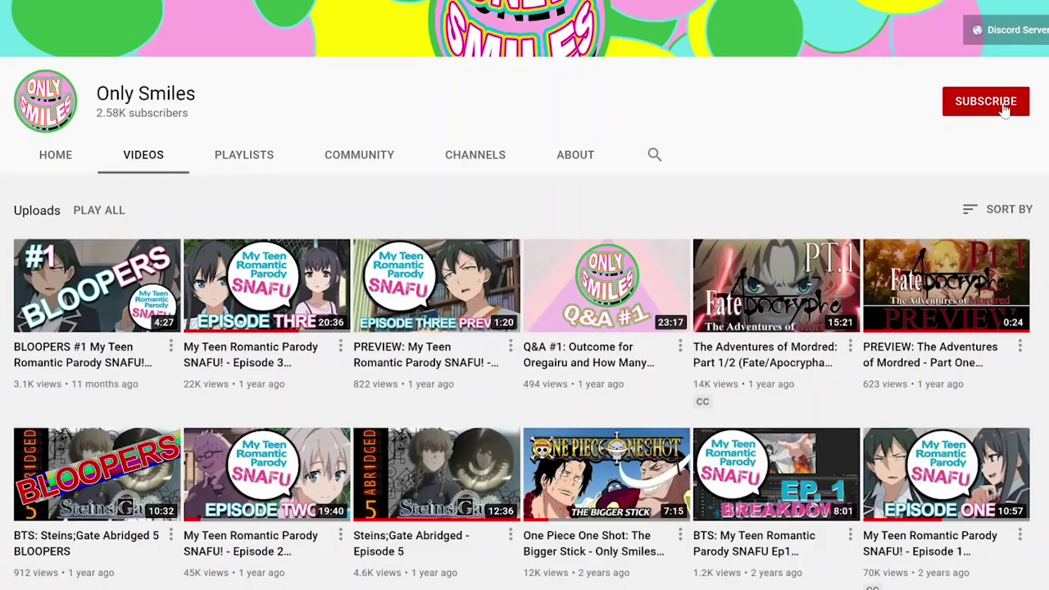
- Switch to YouTube and subscribe to the Only Smiles channel
click(1005, 110)
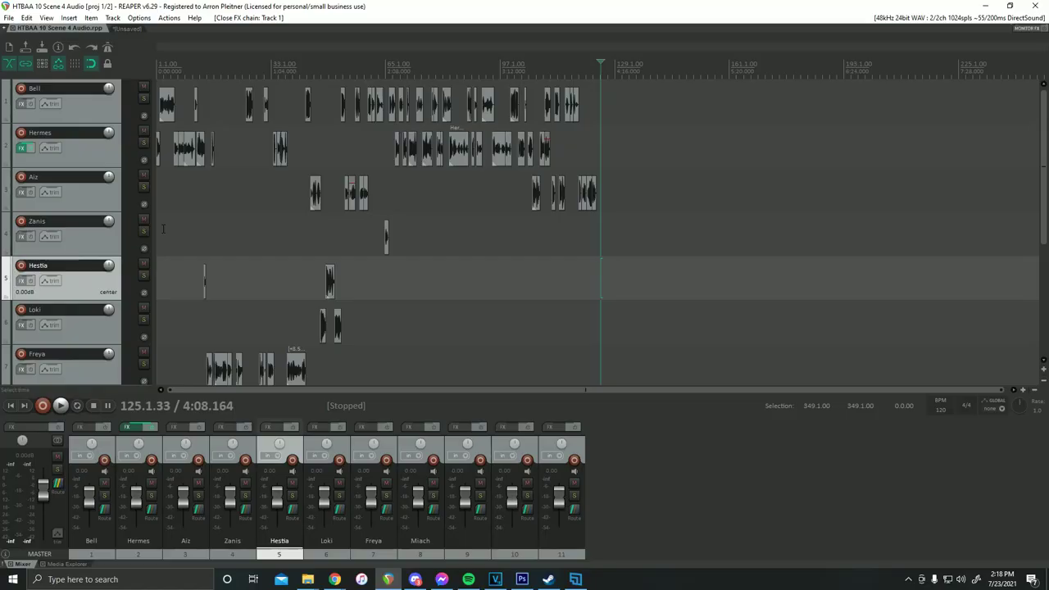
- Switch to REAPER, survey the HTBAA 10 Scene 4 Audio tracks, and place the edit cursor on the Bell track at 4:05.921
click(163, 228)
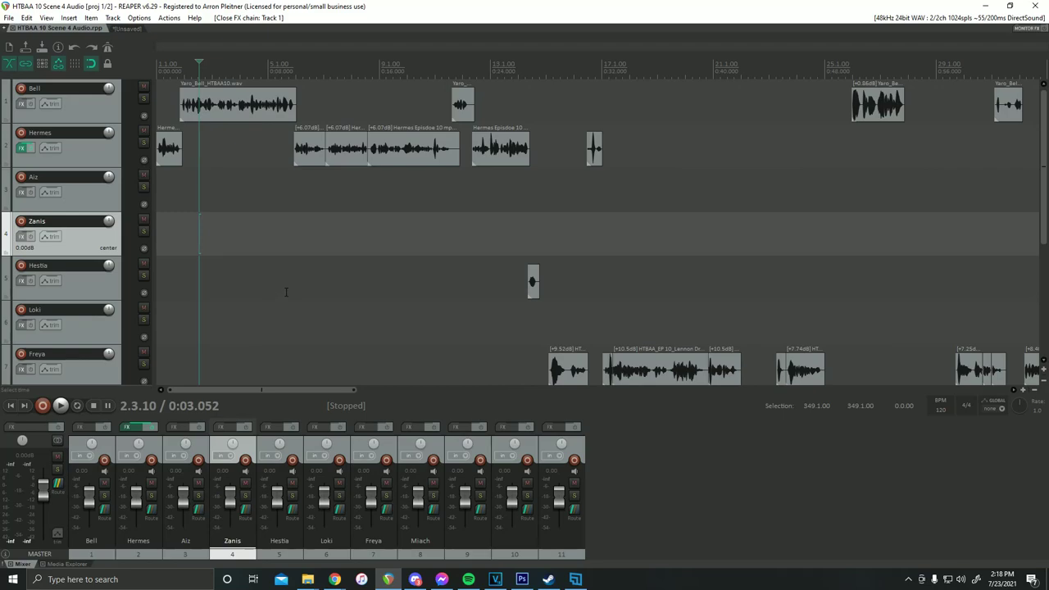
scroll(286, 291, down, 5)
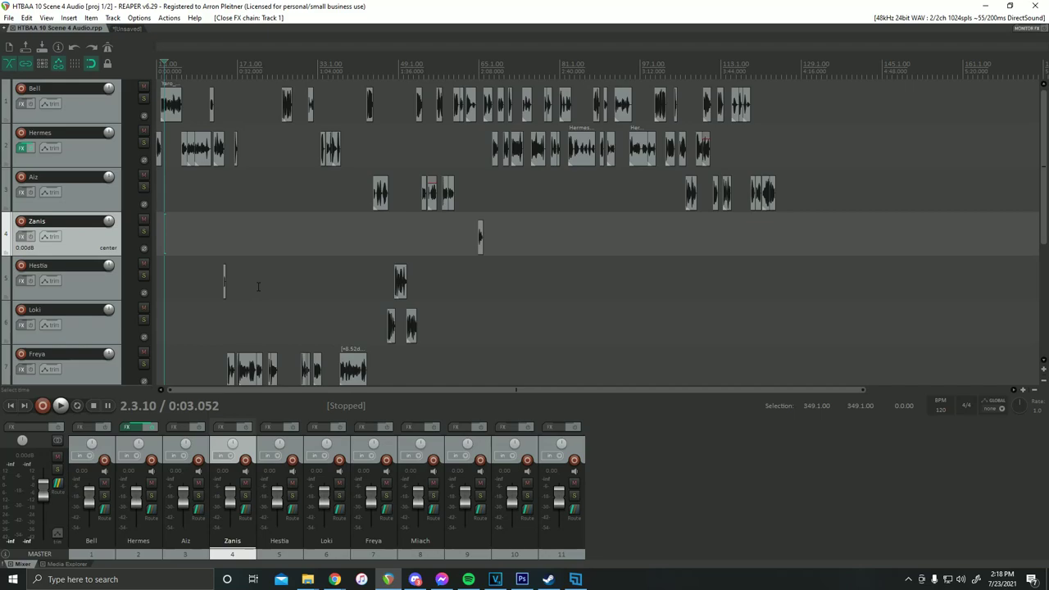
scroll(273, 304, up, 3)
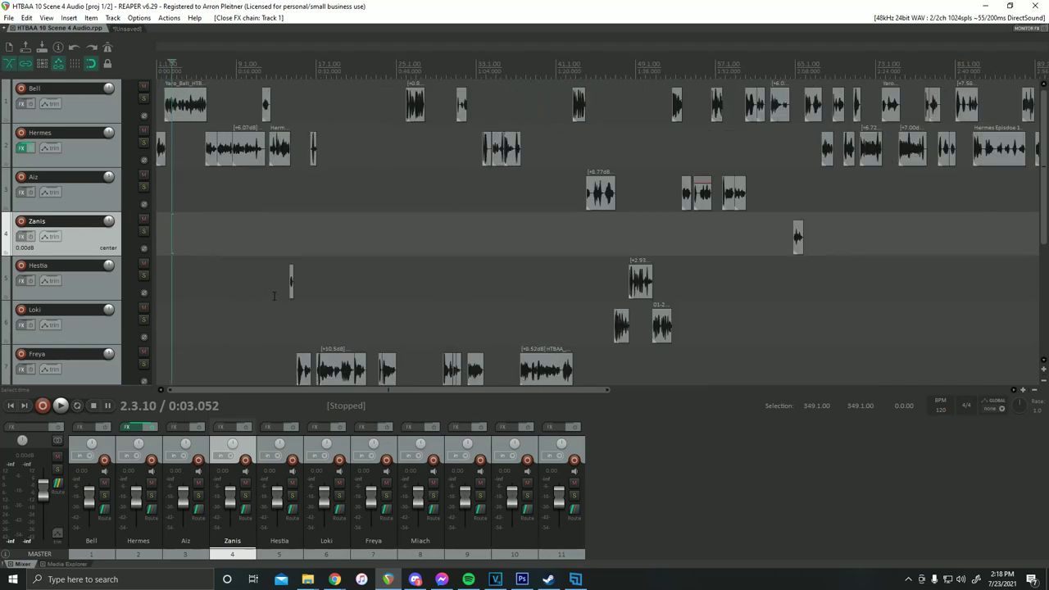
scroll(274, 298, down, 3)
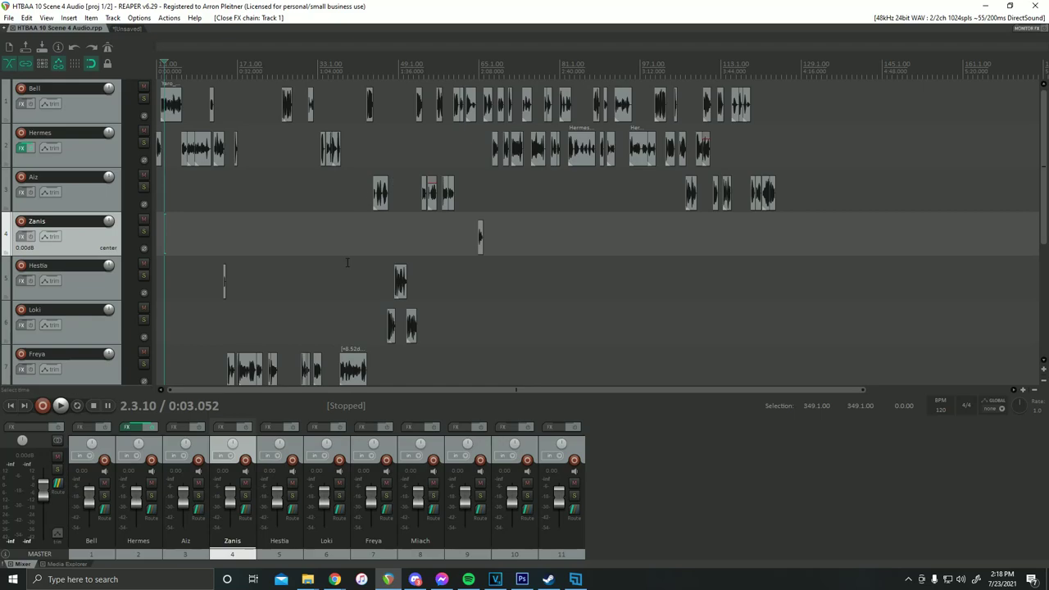
click(779, 100)
click(776, 99)
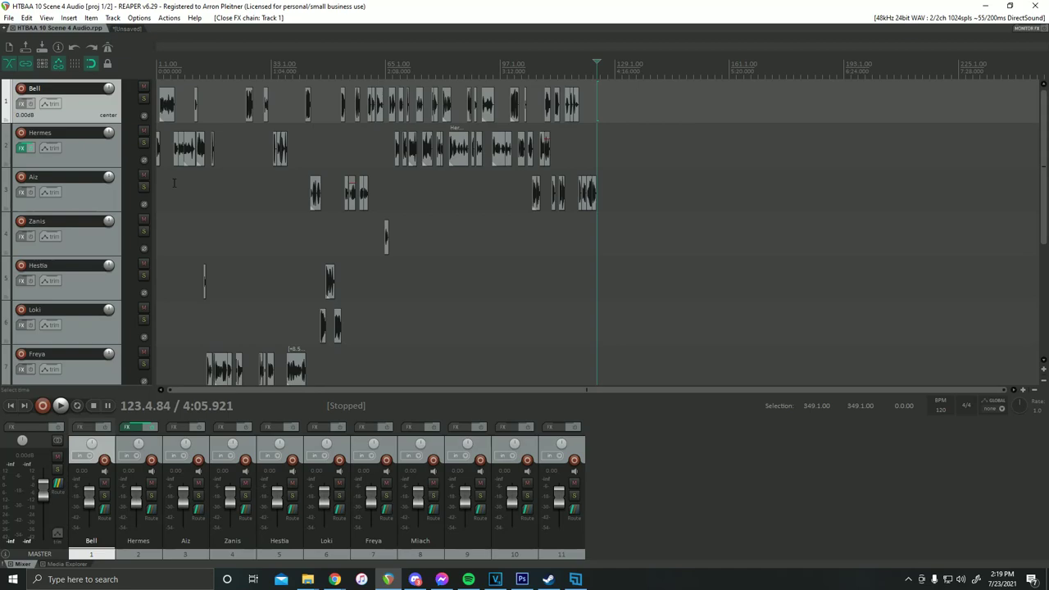
- Place the edit cursor on the Aiz track at 0:09.462 and survey the voice clips across the character tracks
click(174, 183)
scroll(257, 222, up, 5)
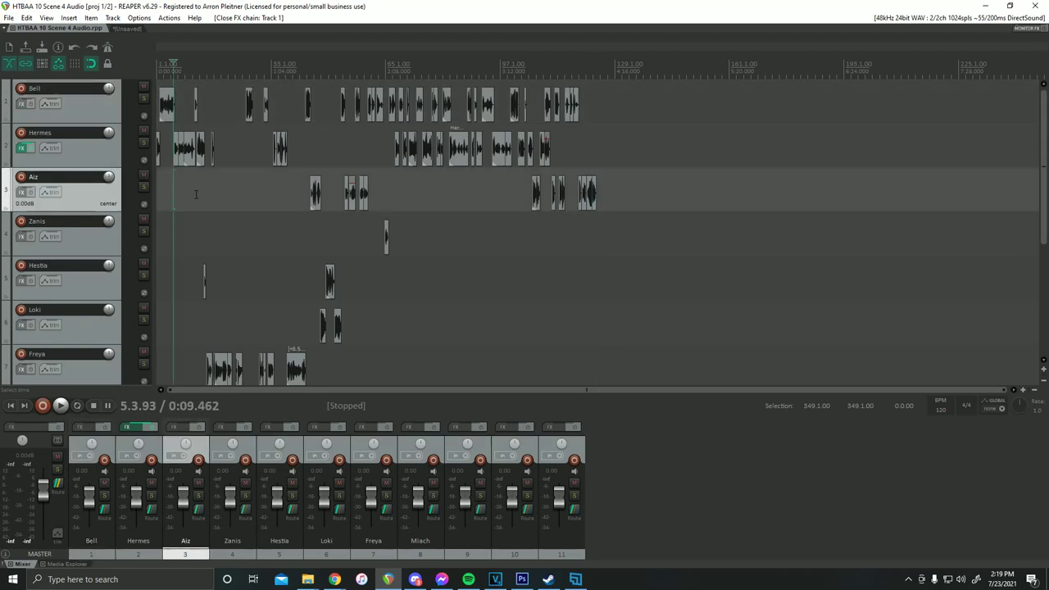
scroll(273, 234, down, 2)
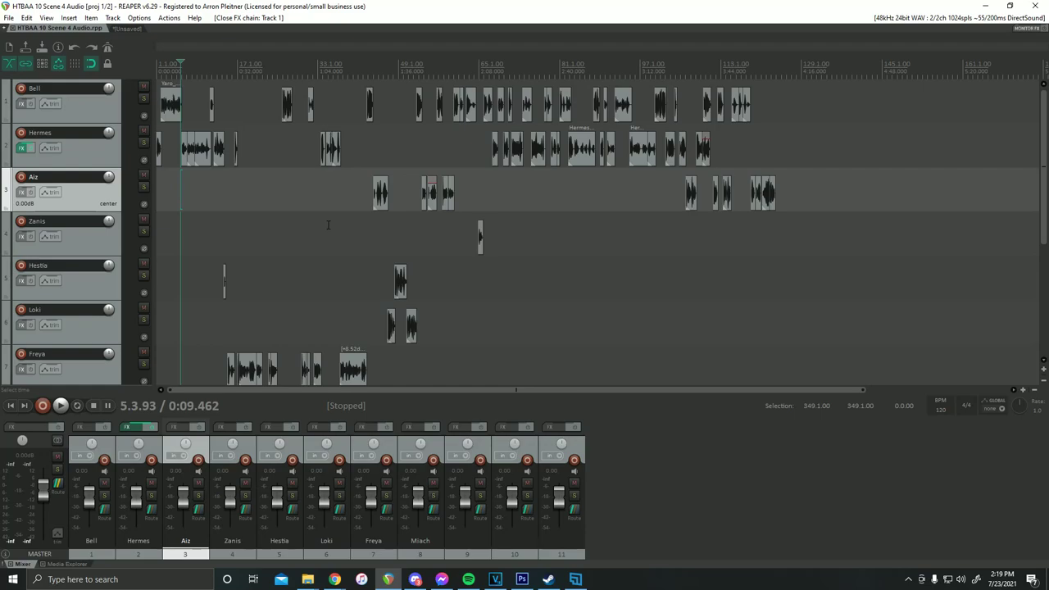
scroll(361, 352, up, 4)
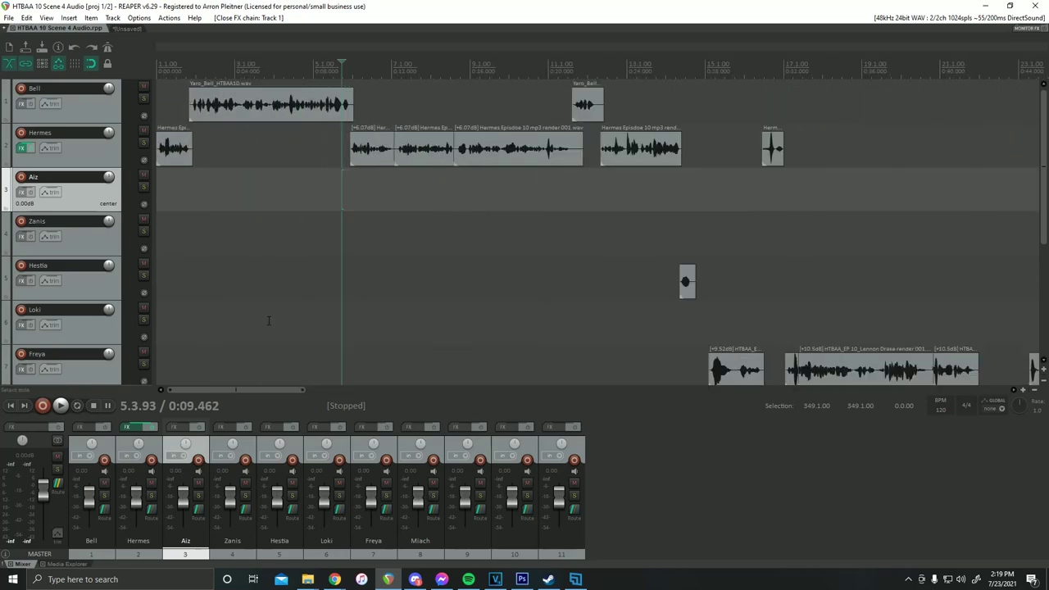
scroll(279, 308, down, 2)
scroll(291, 312, down, 2)
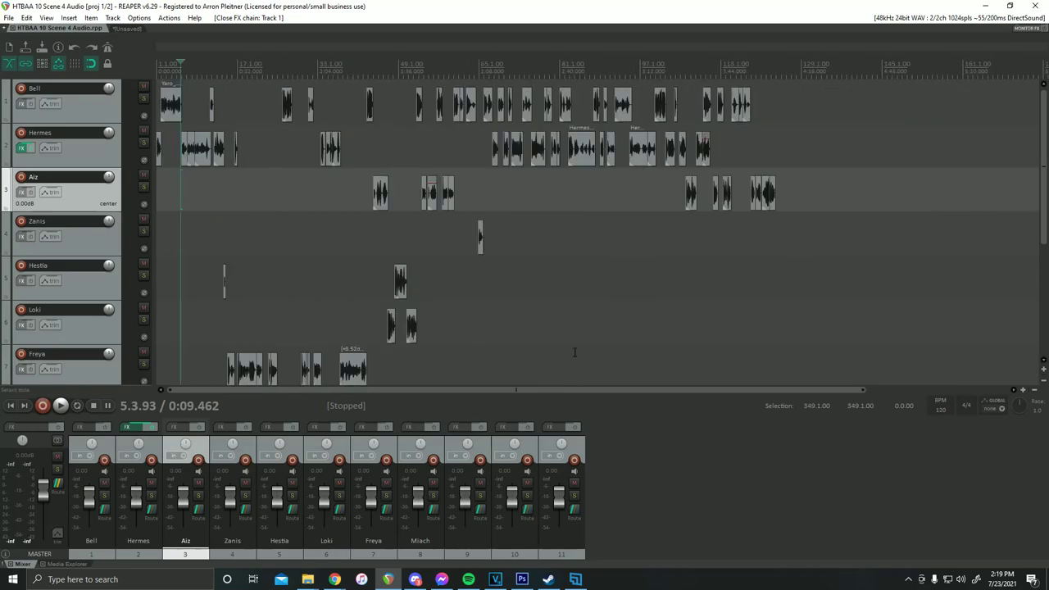
scroll(578, 352, up, 2)
scroll(611, 351, down, 3)
scroll(609, 337, up, 2)
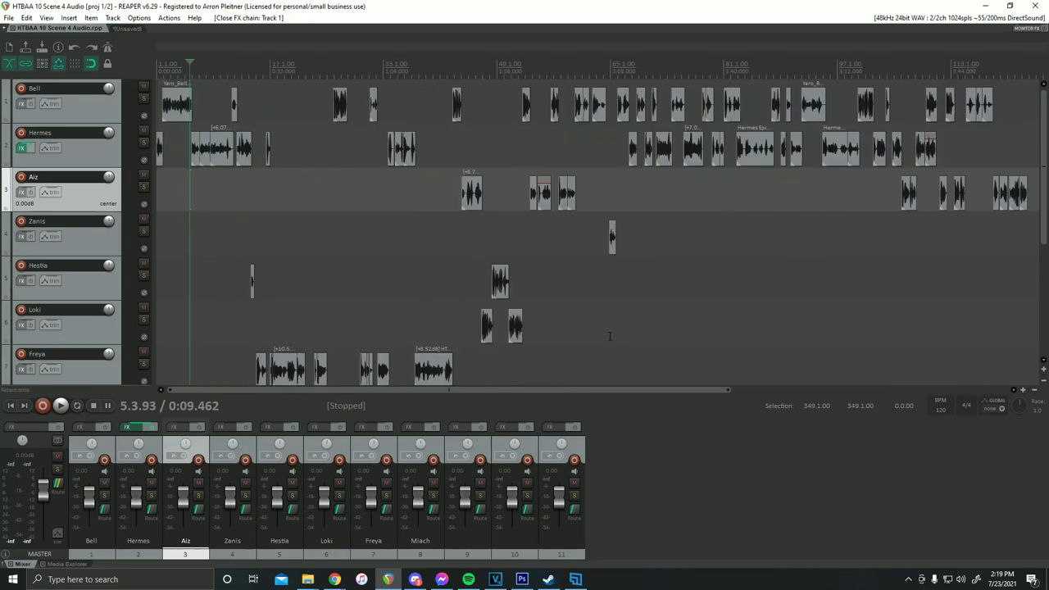
scroll(609, 340, down, 2)
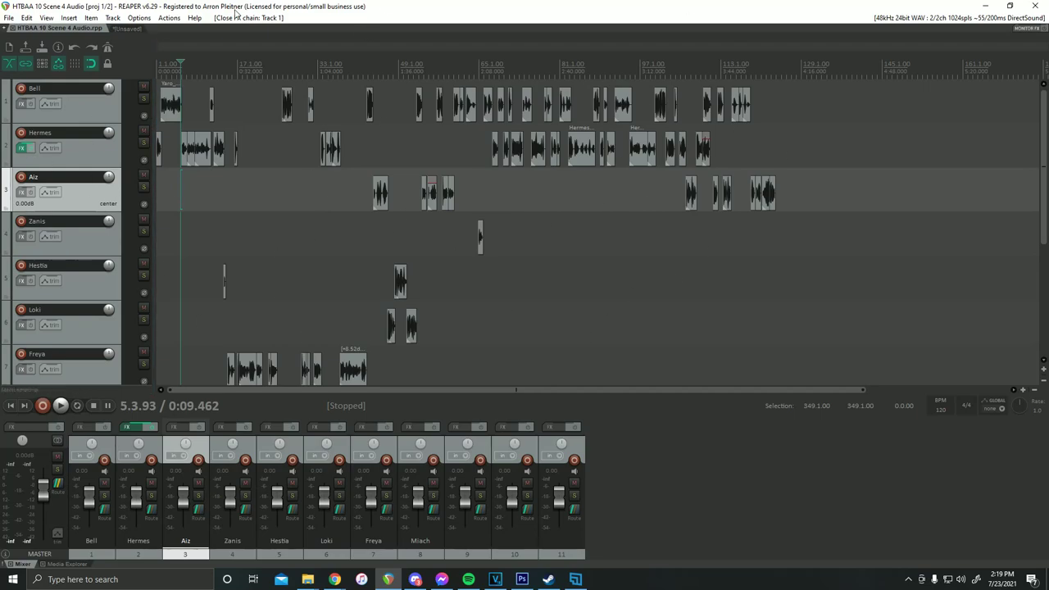
- Switch to VEGAS Pro and look over the How To Be An Adventurer 10 timeline, from the video layers to the sound-effect tracks
click(987, 7)
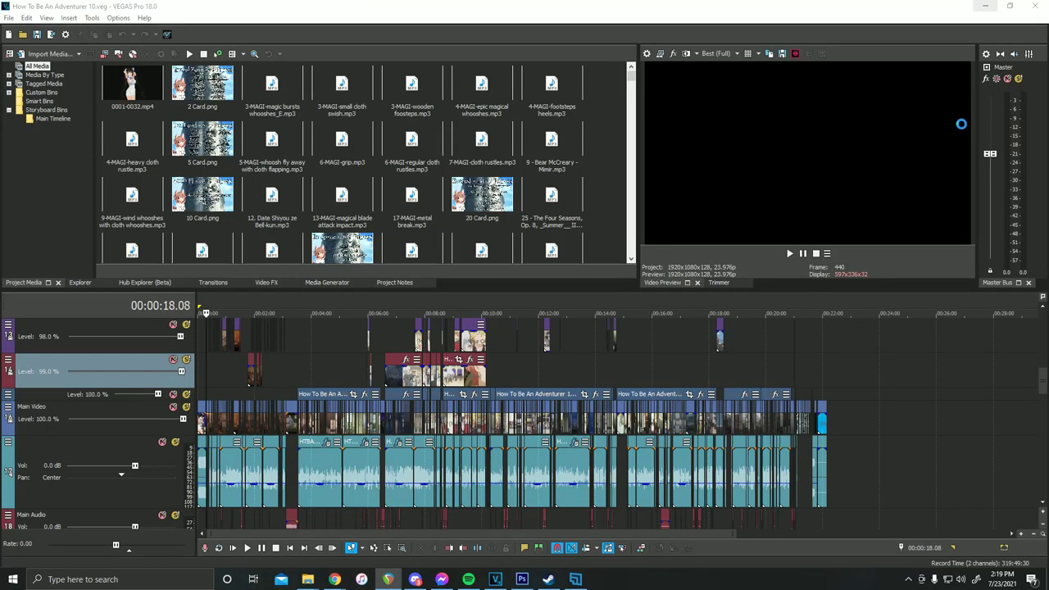
scroll(264, 371, up, 1)
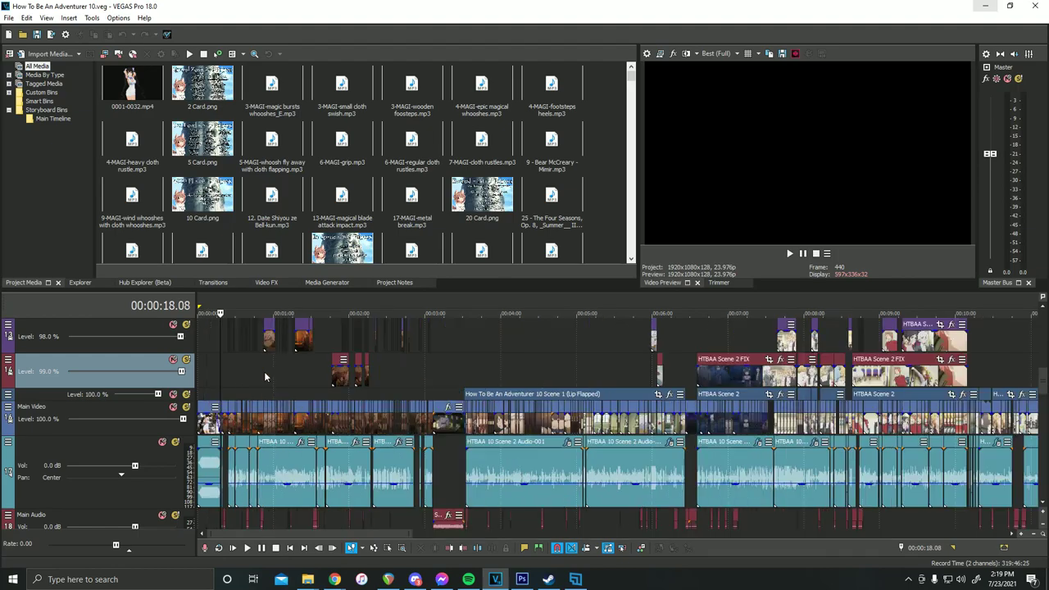
scroll(780, 484, up, 2)
scroll(860, 467, down, 2)
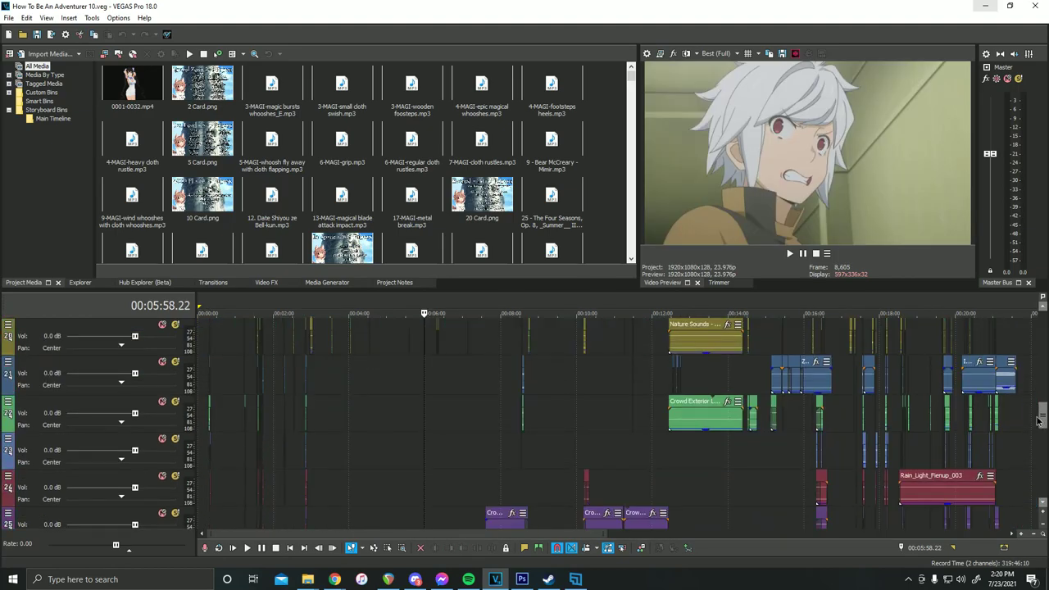
scroll(910, 410, up, 2)
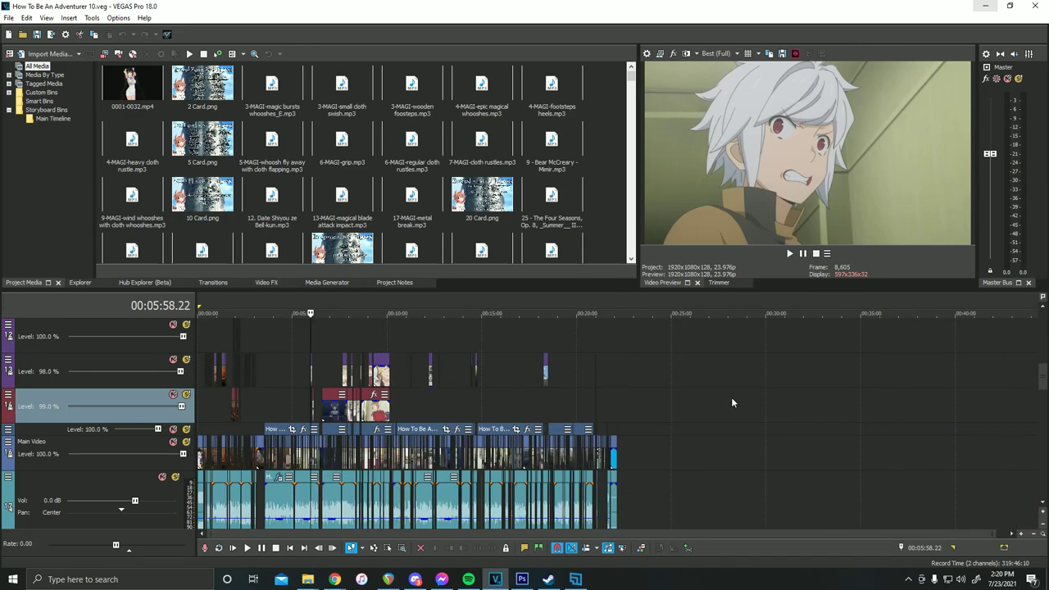
drag(1045, 371, 967, 338)
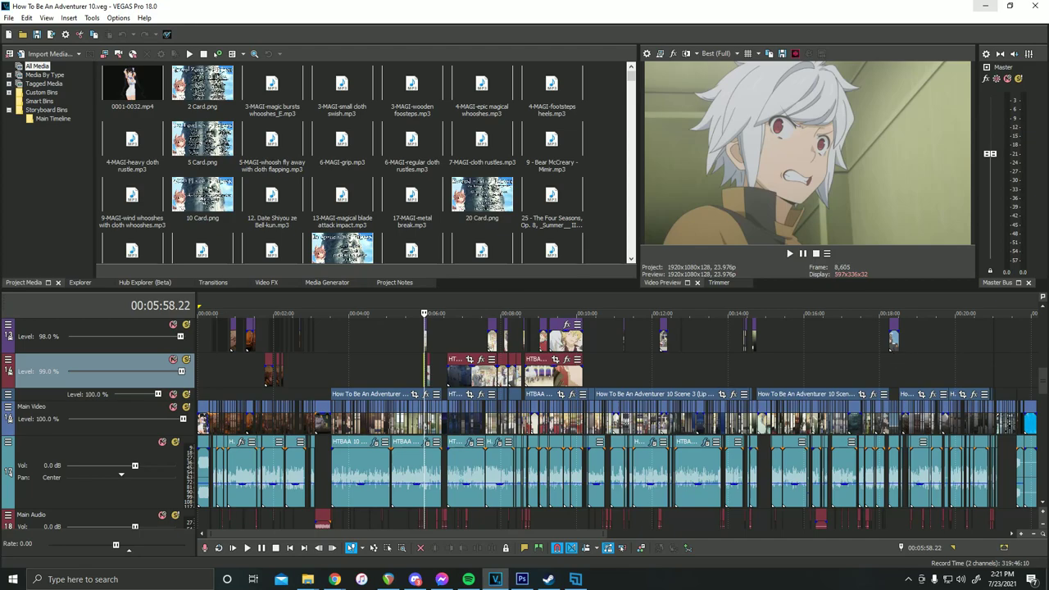
drag(1042, 383, 1042, 415)
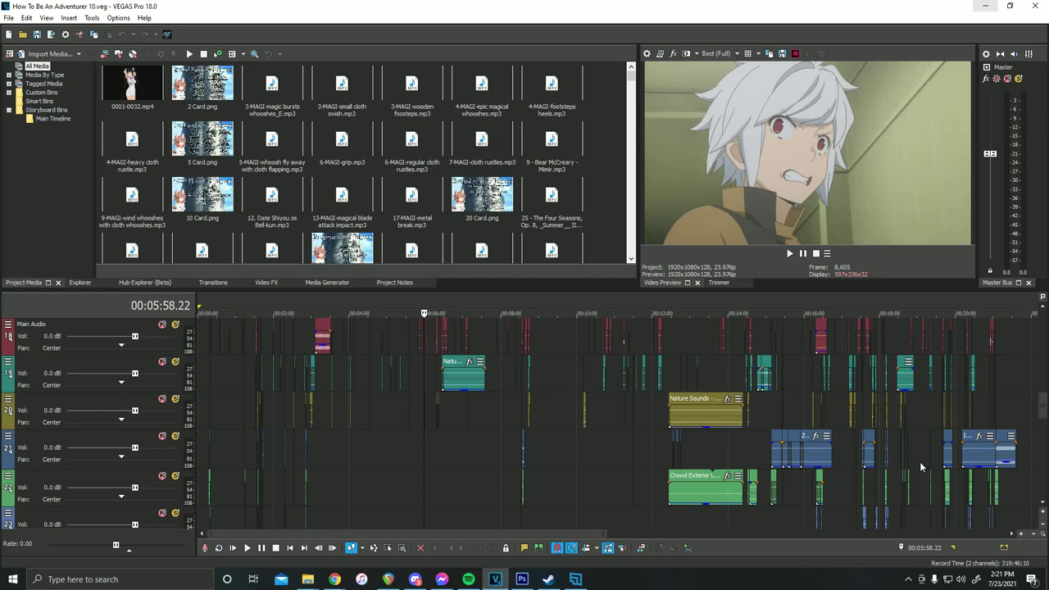
drag(1044, 405, 1033, 384)
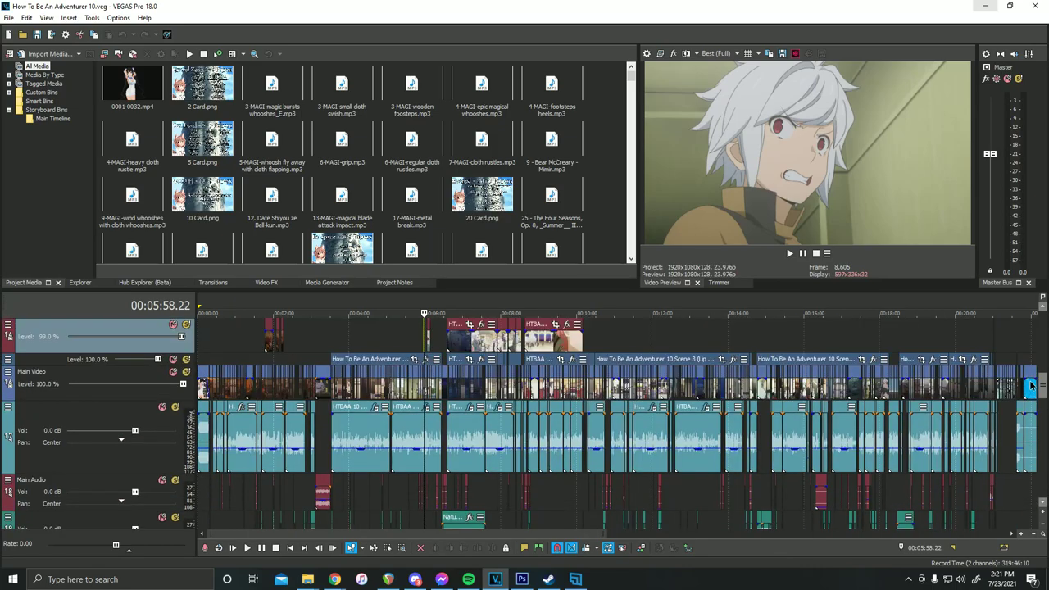
- Review the audio tracks up to 00:17:17.08, stop playback, and check the dialogue clip's gain near 00:17:12.03
scroll(628, 525, up, 3)
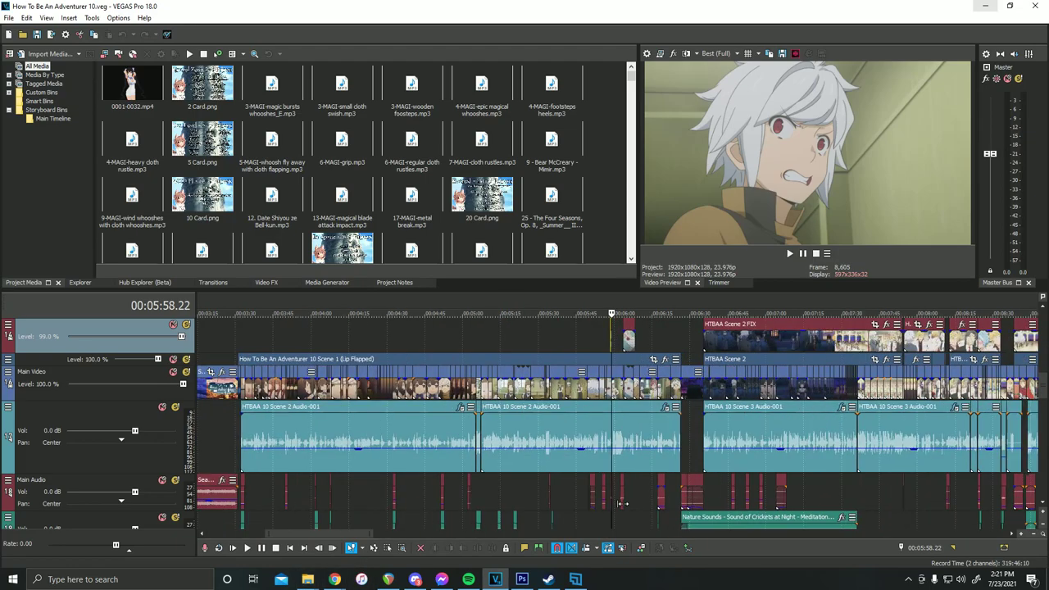
scroll(623, 509, up, 1)
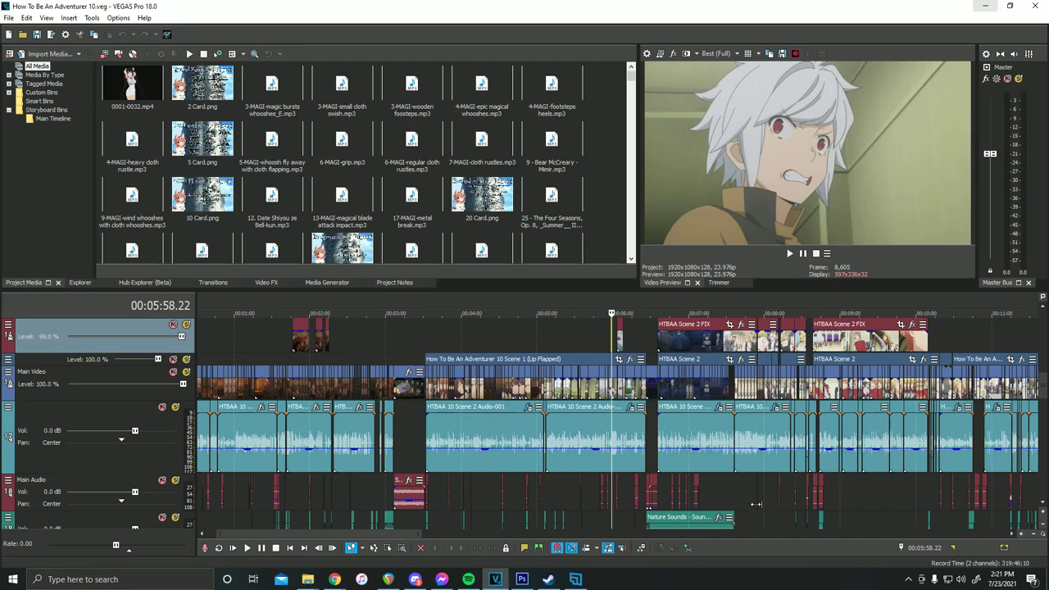
scroll(753, 514, down, 3)
scroll(753, 516, up, 3)
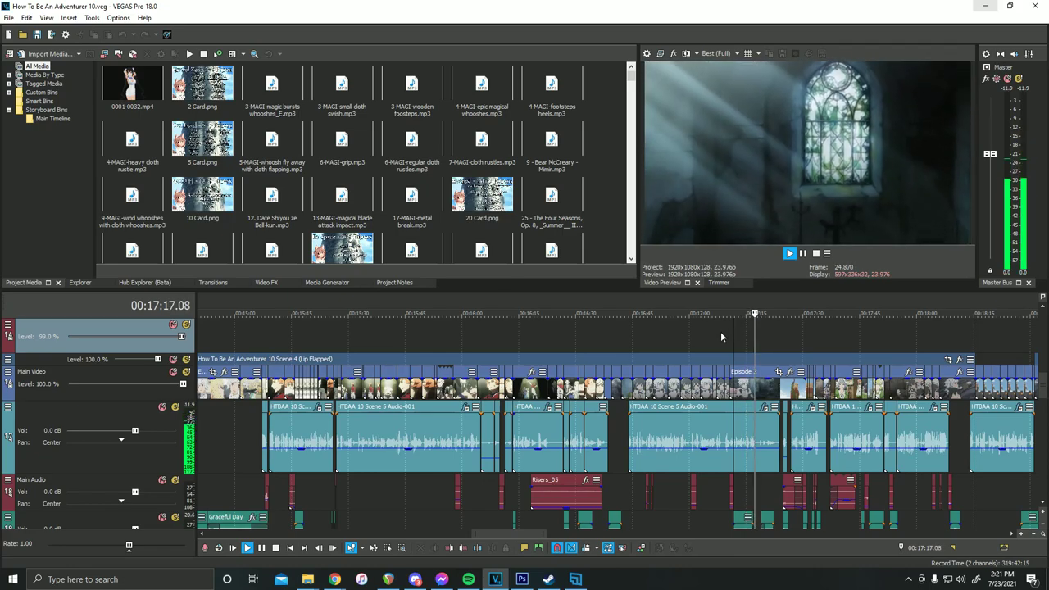
key(space)
scroll(644, 495, up, 8)
click(644, 494)
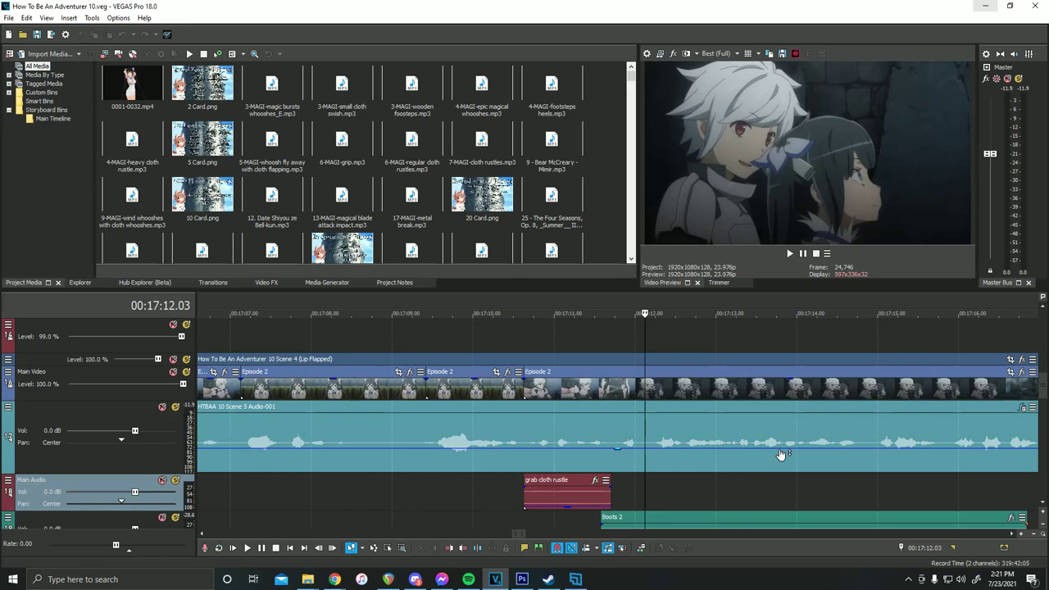
mouse_move(781, 454)
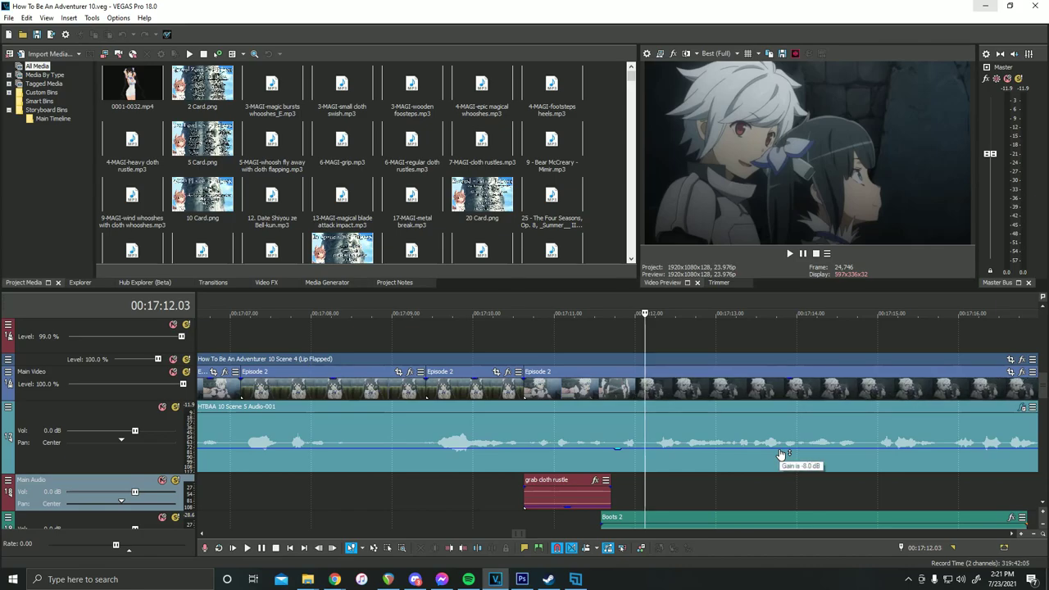
- Survey the scene dialogue clips and sound-effect tracks along the full timeline with the cursor at 00:00:24.03
scroll(782, 455, down, 3)
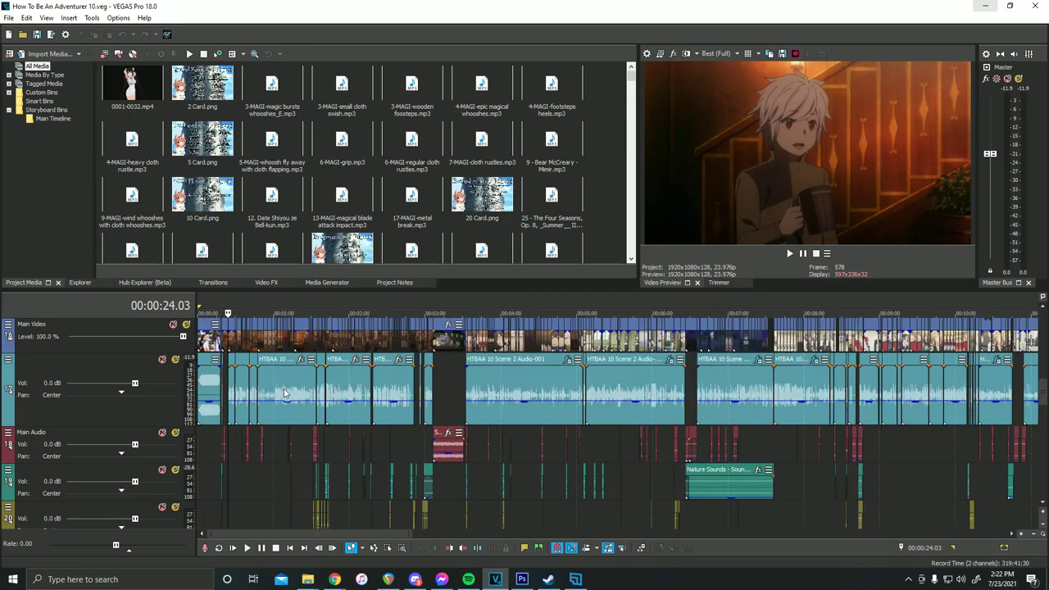
scroll(574, 393, down, 2)
scroll(355, 382, down, 2)
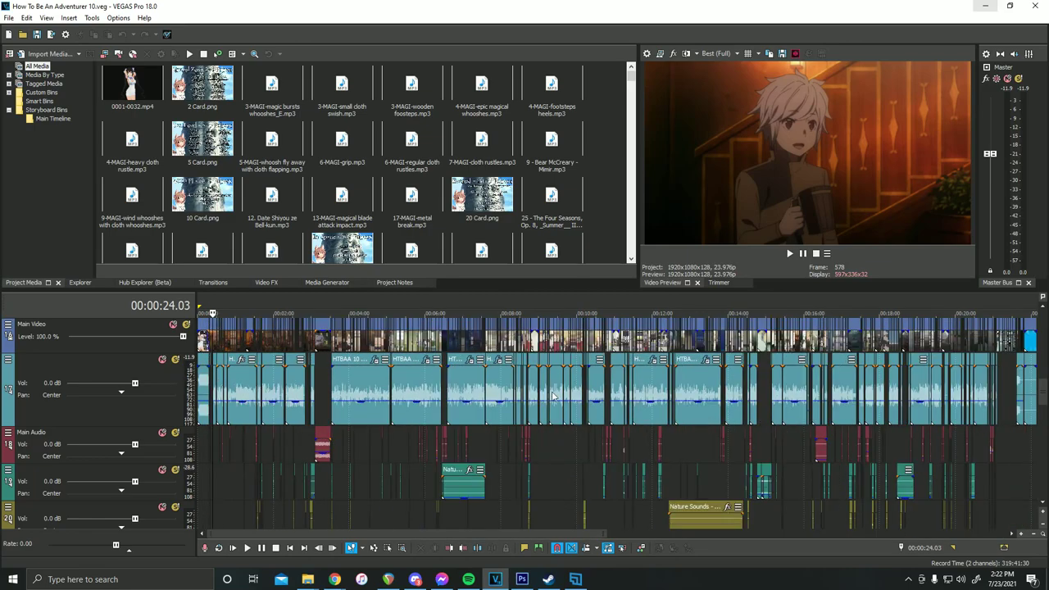
mouse_move(708, 404)
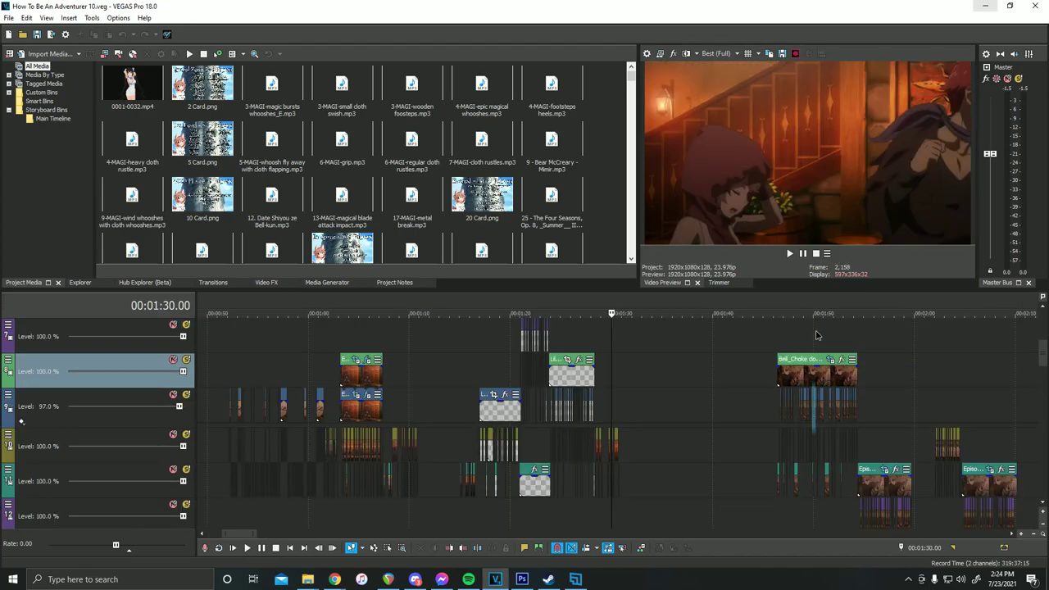
- Review the Bell_Choke closed shot at 00:01:50.01 and step through the following shot to 00:01:56.19
click(816, 330)
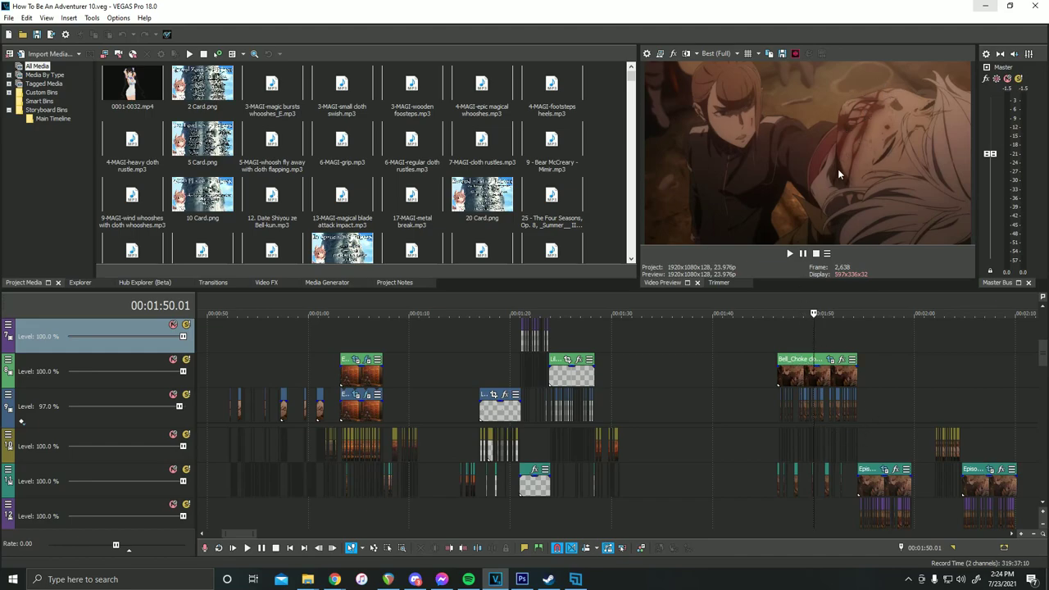
click(877, 344)
key(Right)
key(Right)
key(Right)
key(Right)
key(Right)
key(Right)
key(Right)
key(Right)
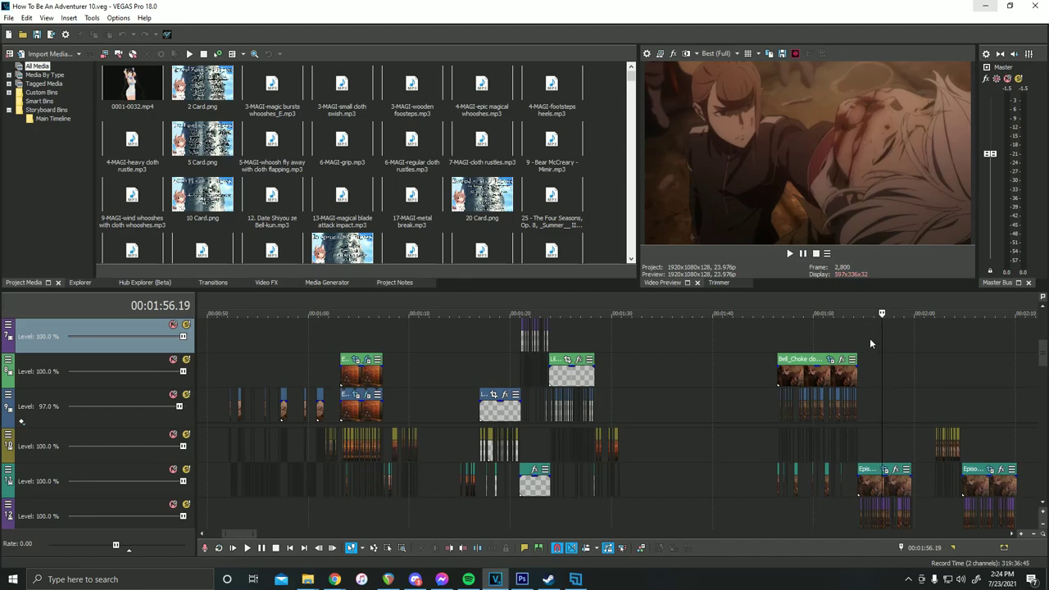
- Step onward through the choke scene and place the cursor on the close-up at 00:02:12.15
key(Right)
key(Right)
scroll(927, 375, up, 1)
click(851, 451)
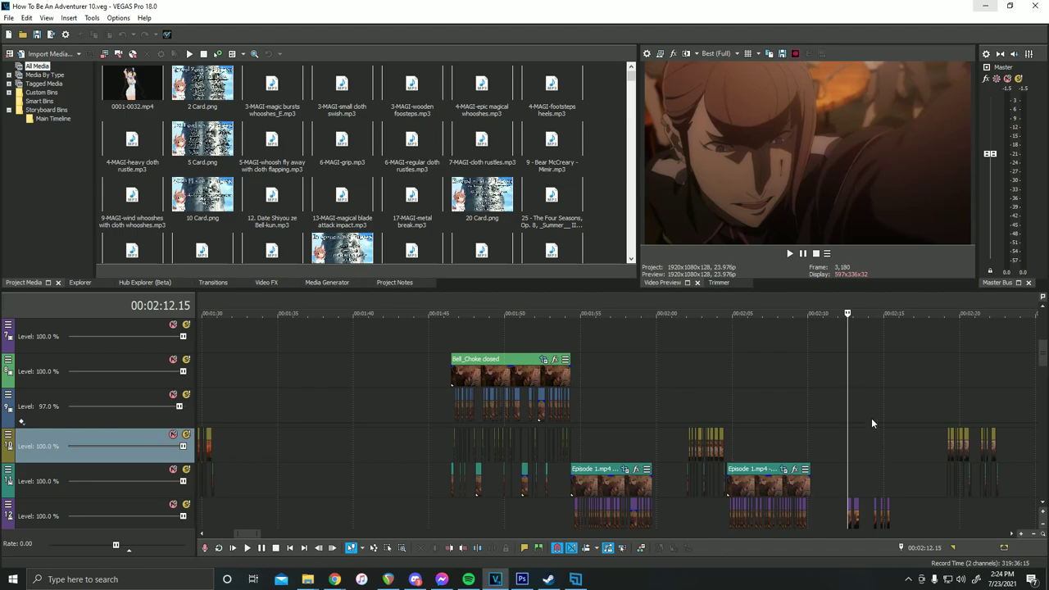
- Play the envelope shot from 00:05:58.14 and step forward to the angry Bell shot at 00:05:58.22
scroll(857, 467, down, 2)
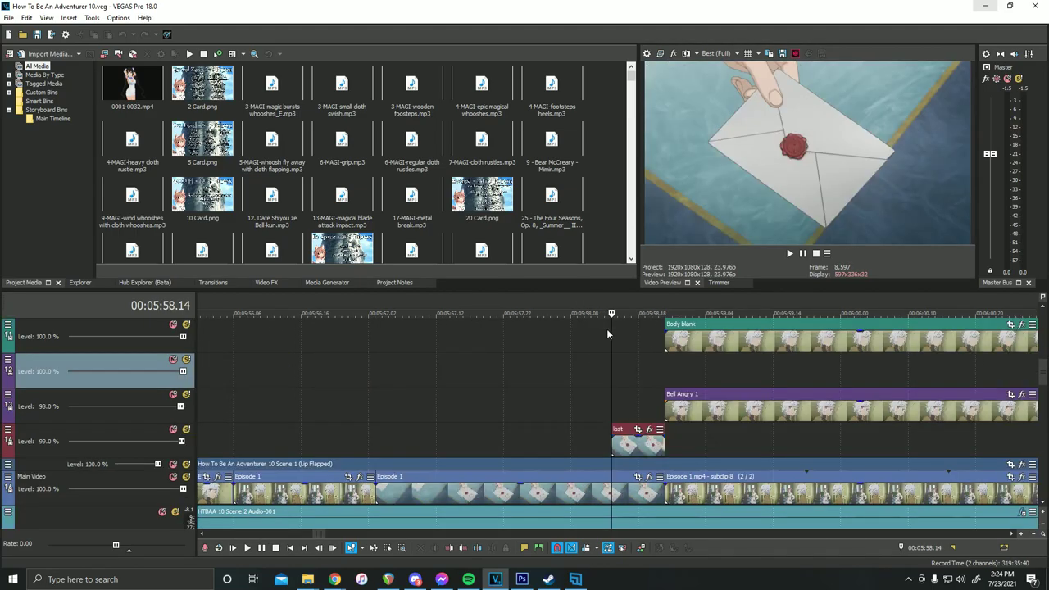
click(629, 356)
key(space)
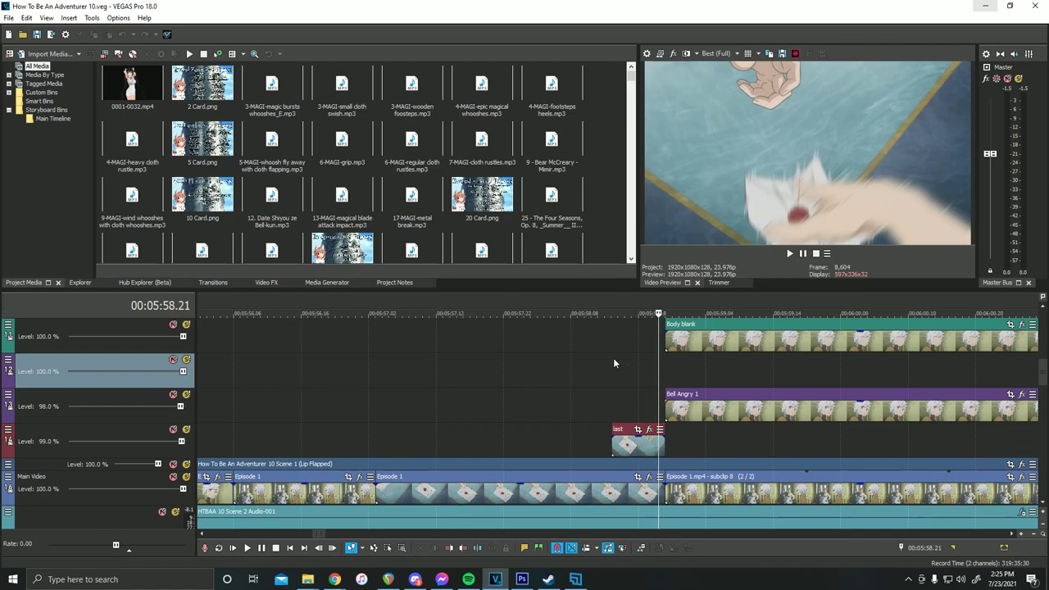
key(Right)
- Inspect the angry Bell shot's stacked mouth, eyebags, eyelashes, brows and iris layers at 00:05:58.22
drag(1044, 380, 1045, 365)
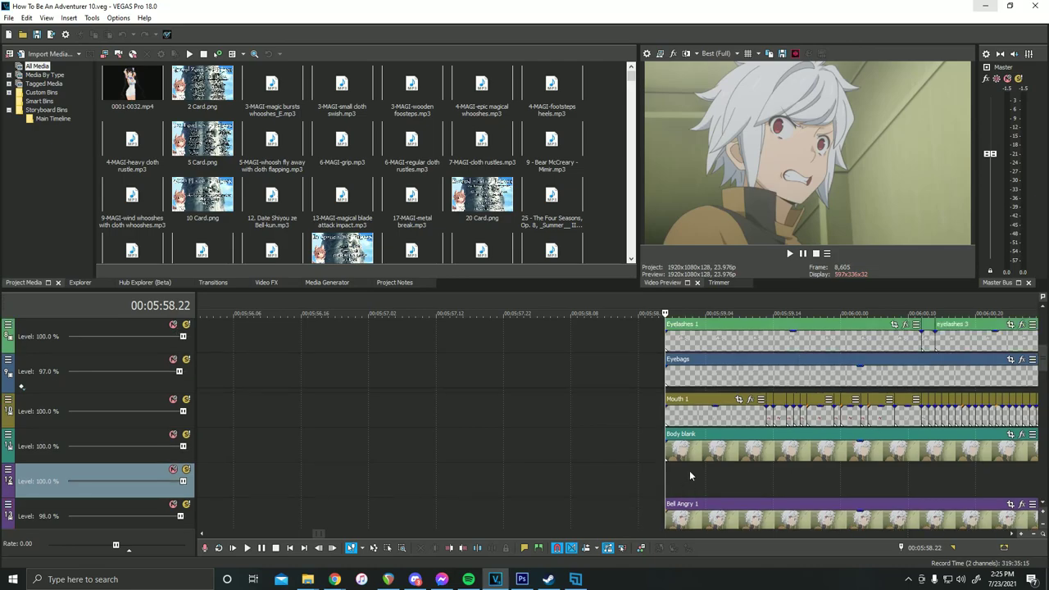
scroll(690, 471, down, 1)
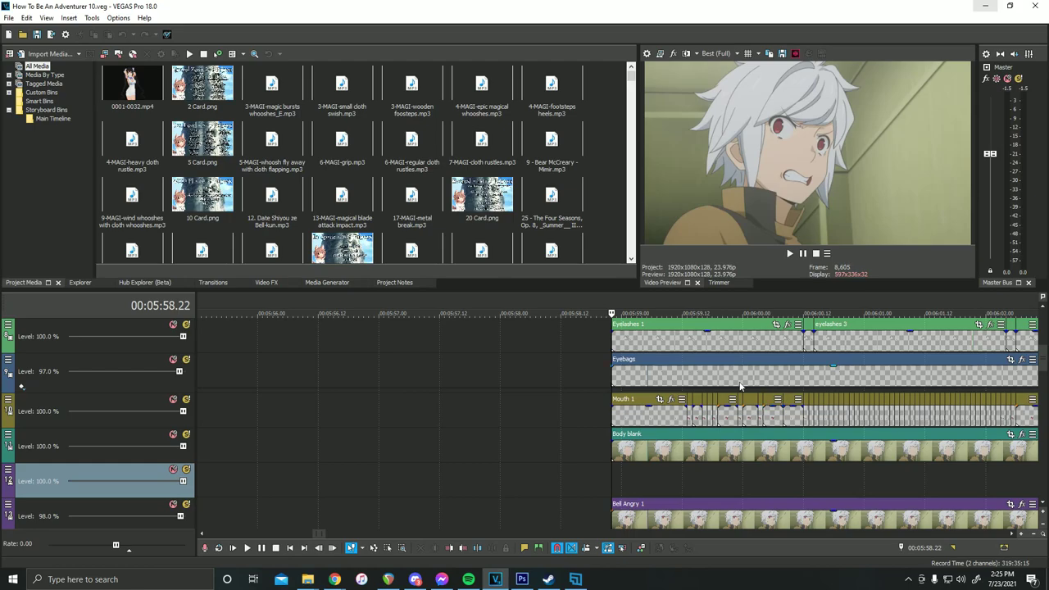
drag(1043, 371, 1045, 347)
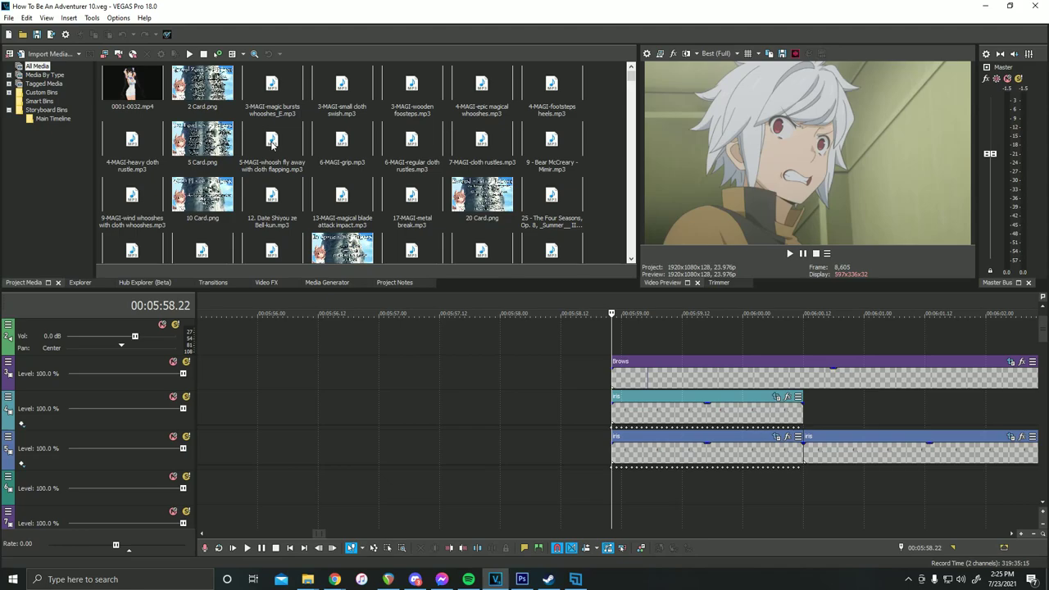
scroll(674, 319, down, 3)
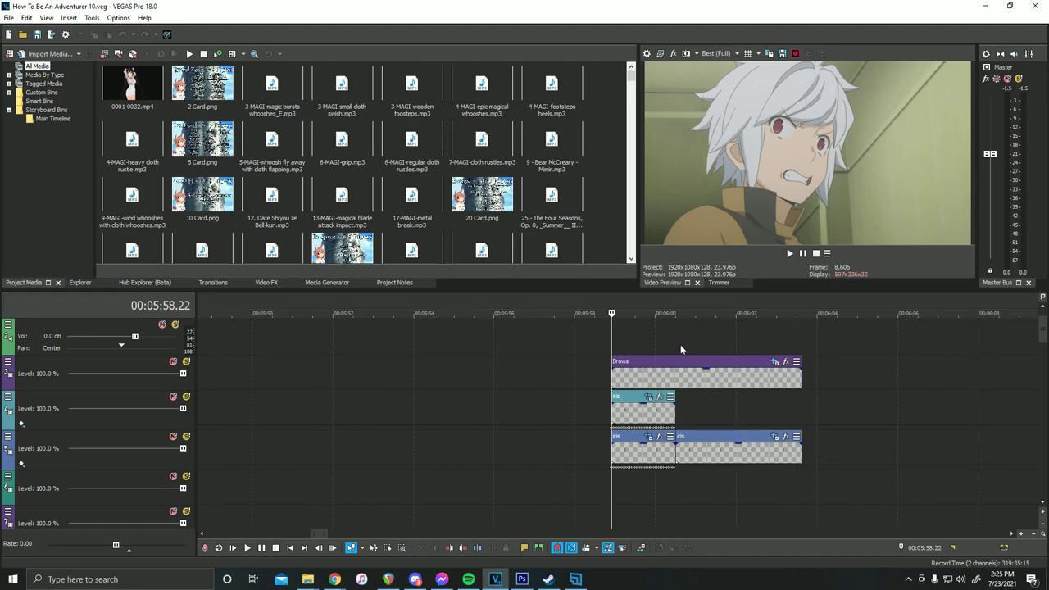
scroll(682, 450, up, 5)
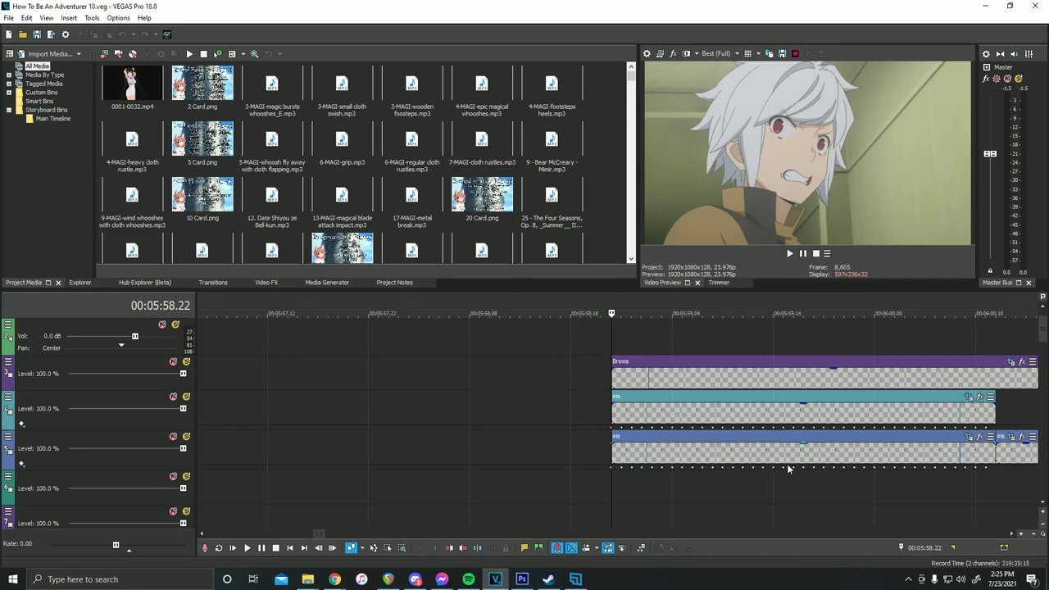
- Review the Angry Bell And Hestia Closed layers around 00:07:40.16 and move the cursor to the Scene 2 shot at 00:08:30.08
scroll(698, 511, down, 3)
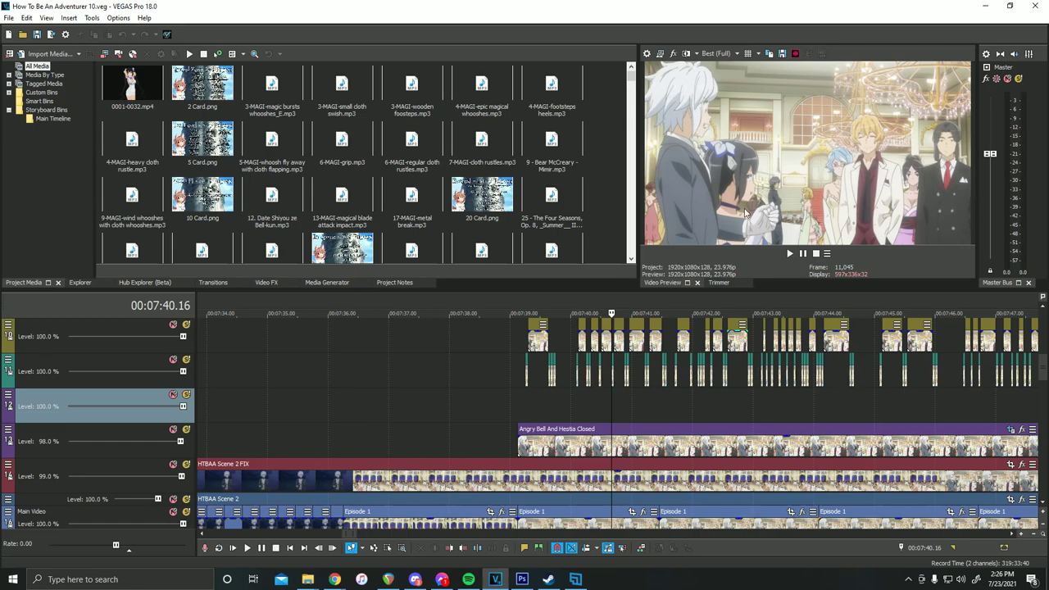
scroll(580, 407, down, 5)
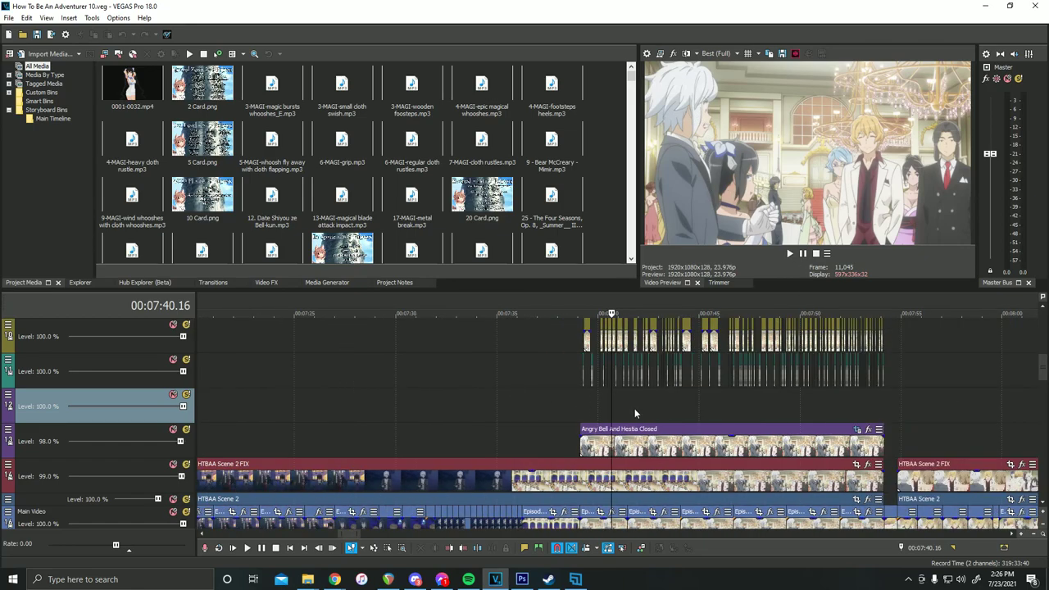
scroll(859, 405, down, 3)
click(860, 405)
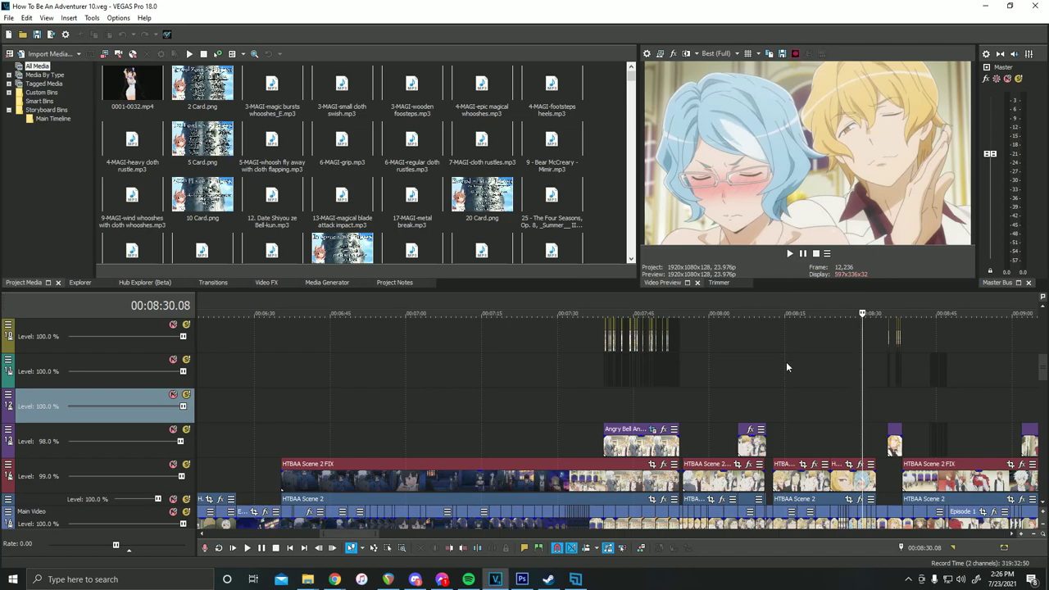
scroll(821, 397, up, 5)
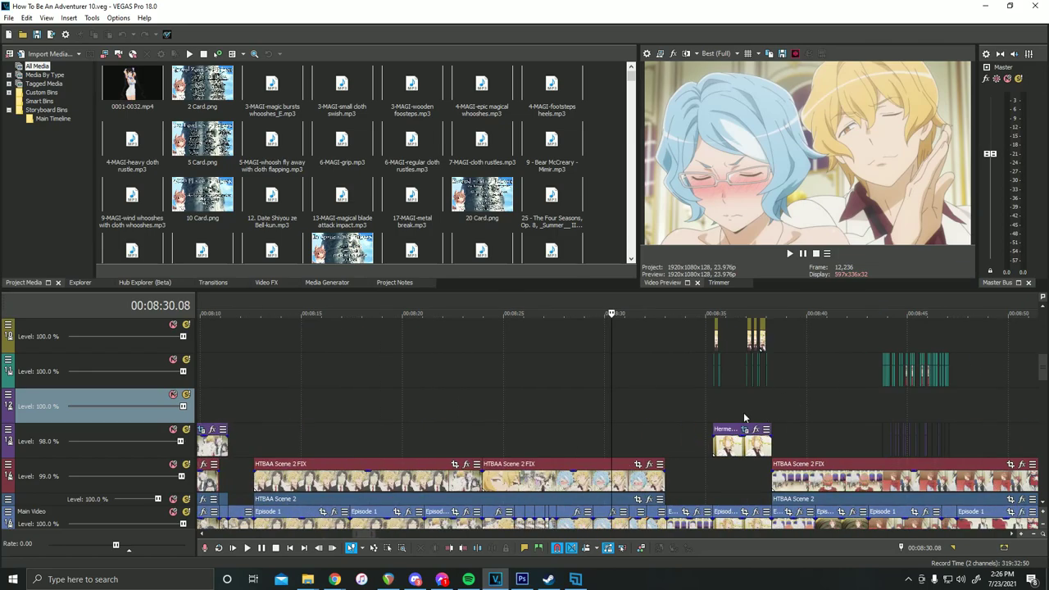
- Play from the end of the Scene 2 FIX clip at 00:08:33.00 and inspect the Hermes closed lip-flap layers at 00:08:35.17
click(664, 418)
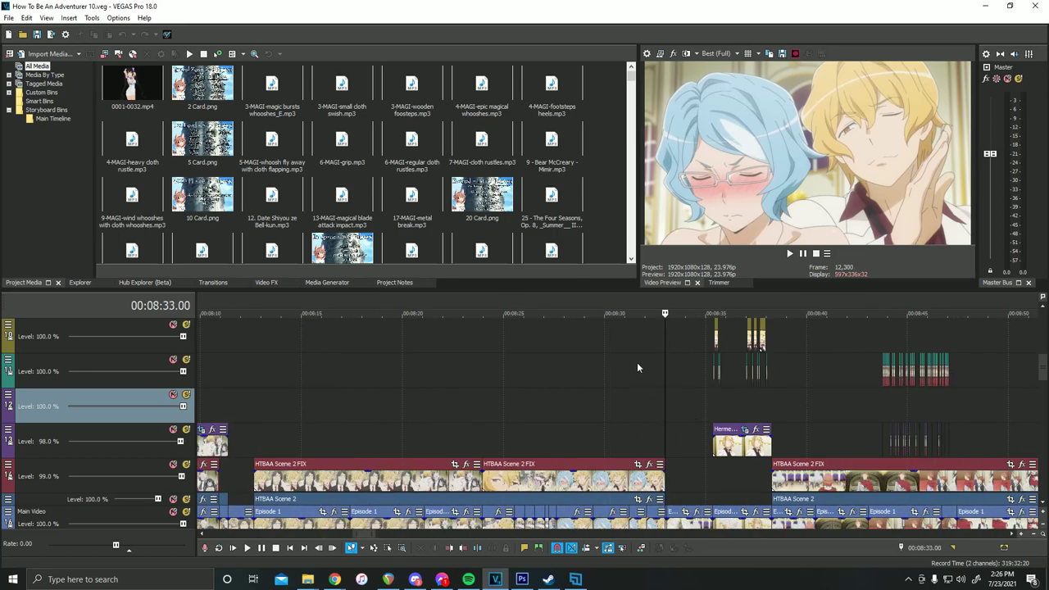
key(space)
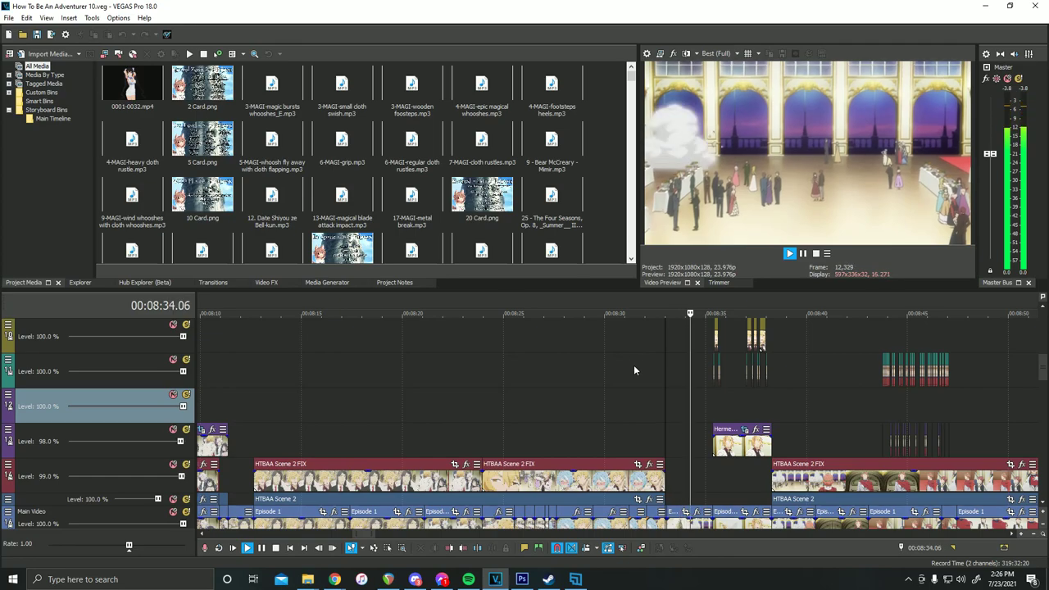
key(space)
click(721, 489)
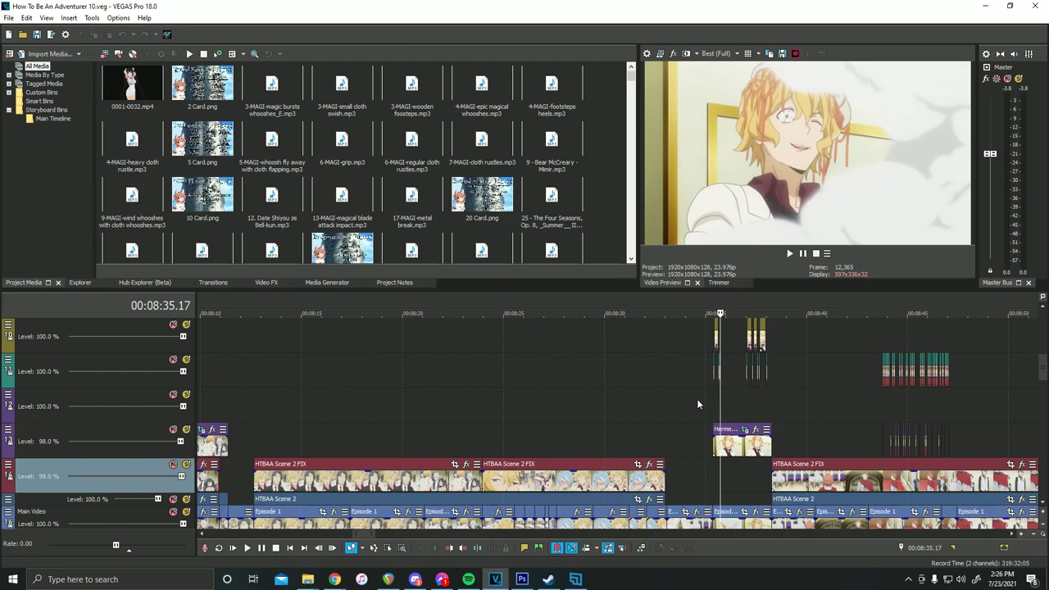
scroll(695, 392, up, 5)
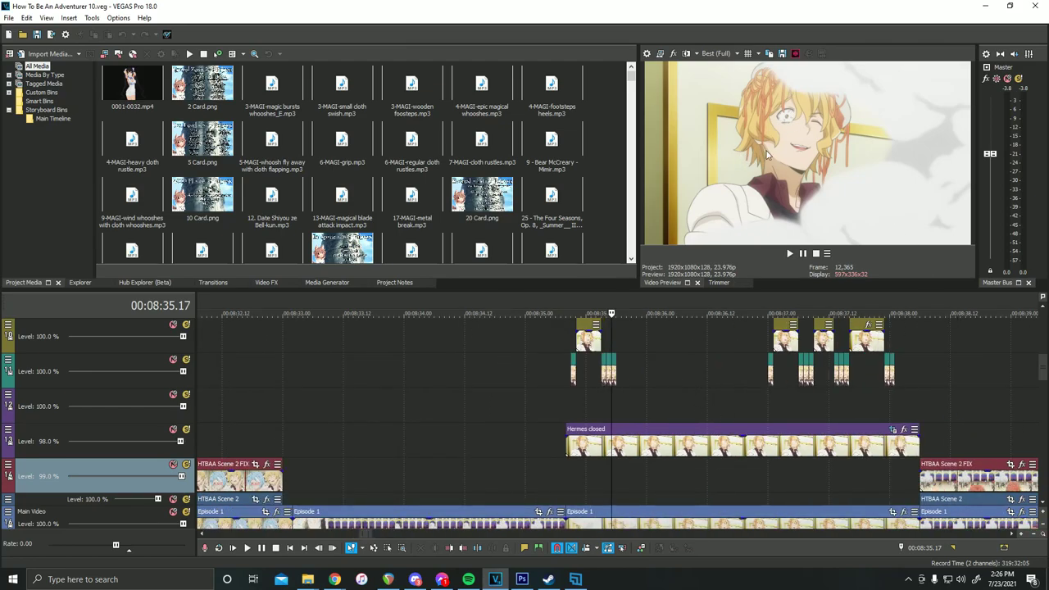
scroll(664, 430, down, 3)
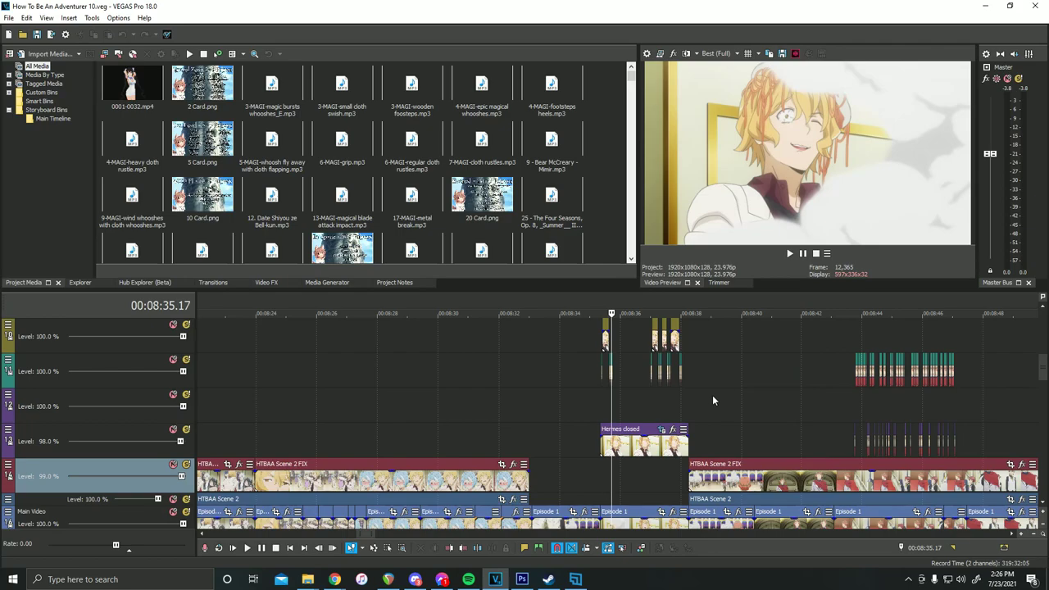
- Inspect the Episode 1 subclips with Cross Effect overlays above Scene 3 at 00:14:24.21 and 00:14:26.12
click(866, 406)
scroll(548, 421, up, 2)
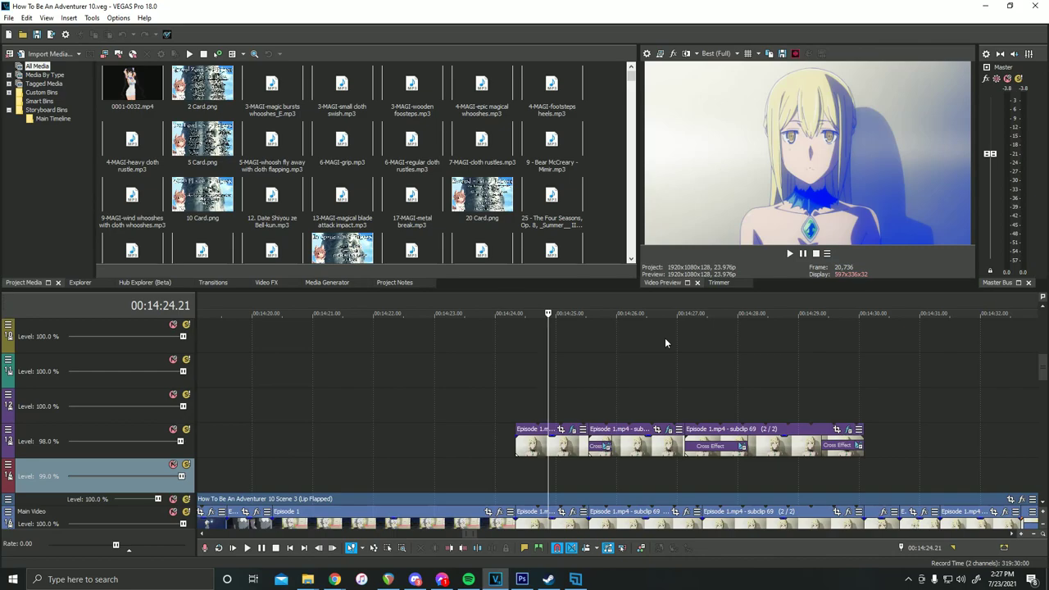
scroll(616, 458, up, 2)
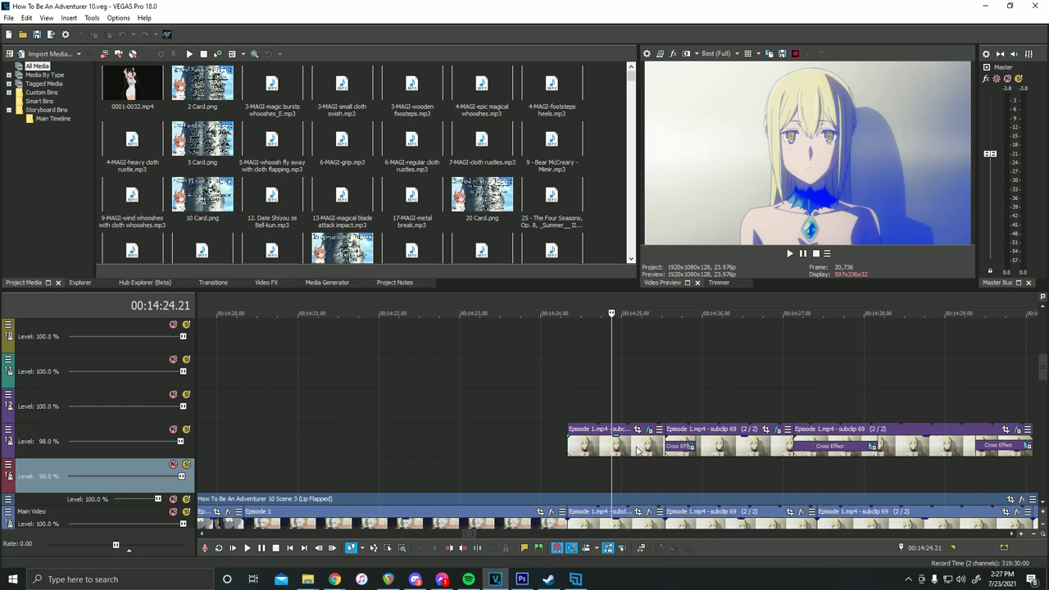
click(742, 458)
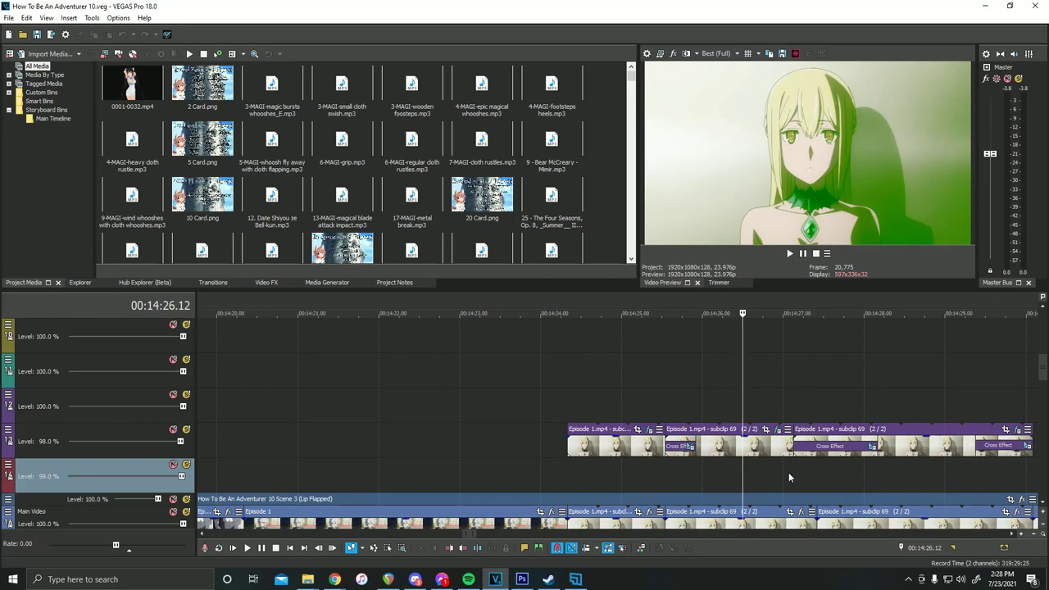
- Step the cursor past the Cross Effect clips through the rest of Scene 3 to the flash at 00:14:33.05
scroll(789, 471, down, 3)
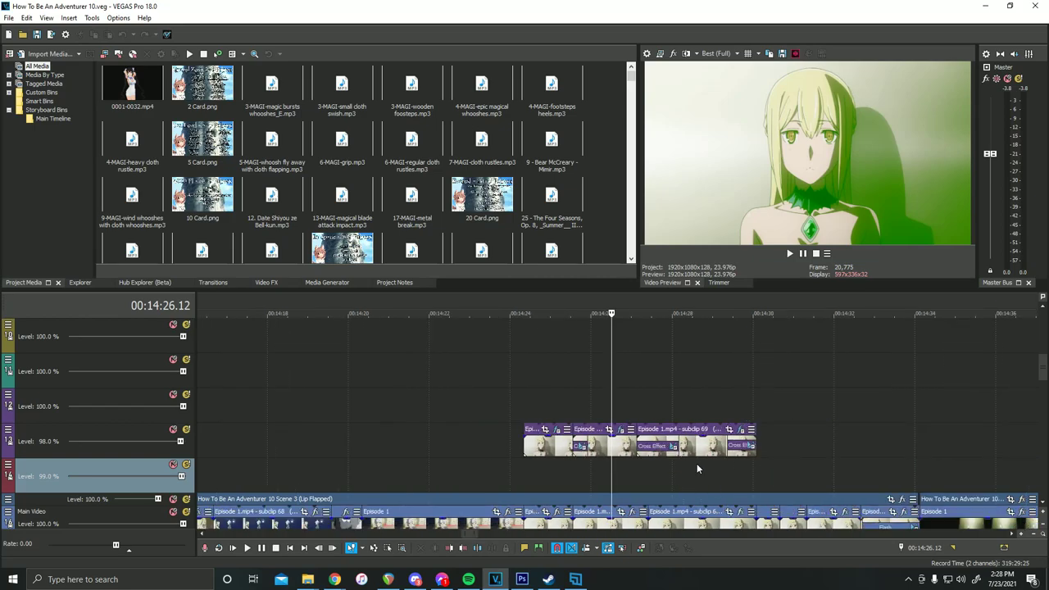
click(697, 464)
click(797, 506)
click(760, 473)
click(734, 473)
click(770, 476)
click(885, 481)
- Examine the Angry Apollo closed layers from 00:14:38.07 and move the cursor into Scene 4 at 00:14:48.18
scroll(695, 473, up, 3)
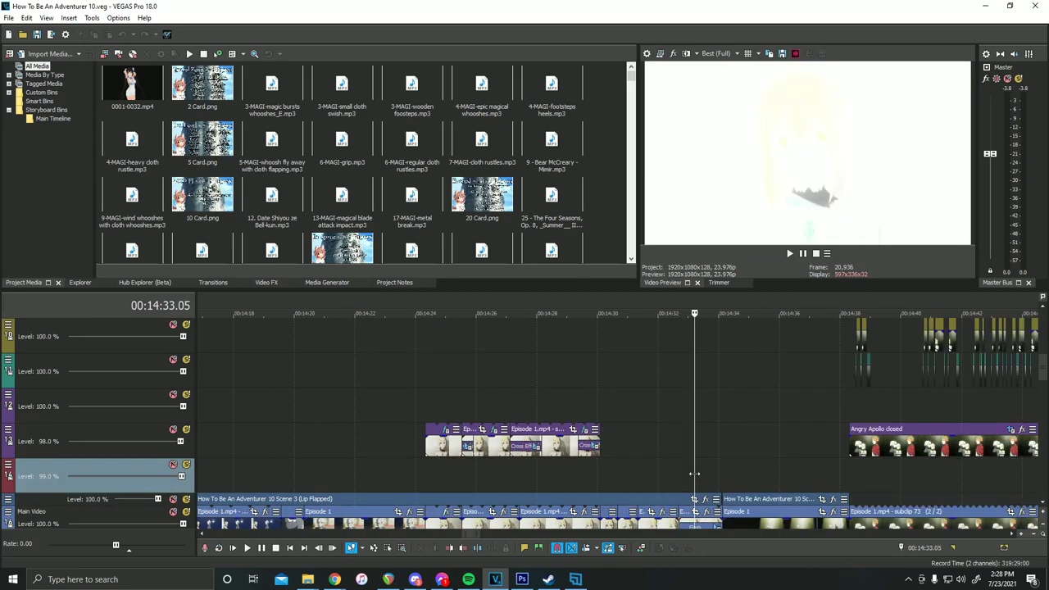
scroll(695, 483, up, 2)
mouse_move(1040, 366)
mouse_down()
mouse_move(1042, 392)
mouse_move(1042, 378)
mouse_up()
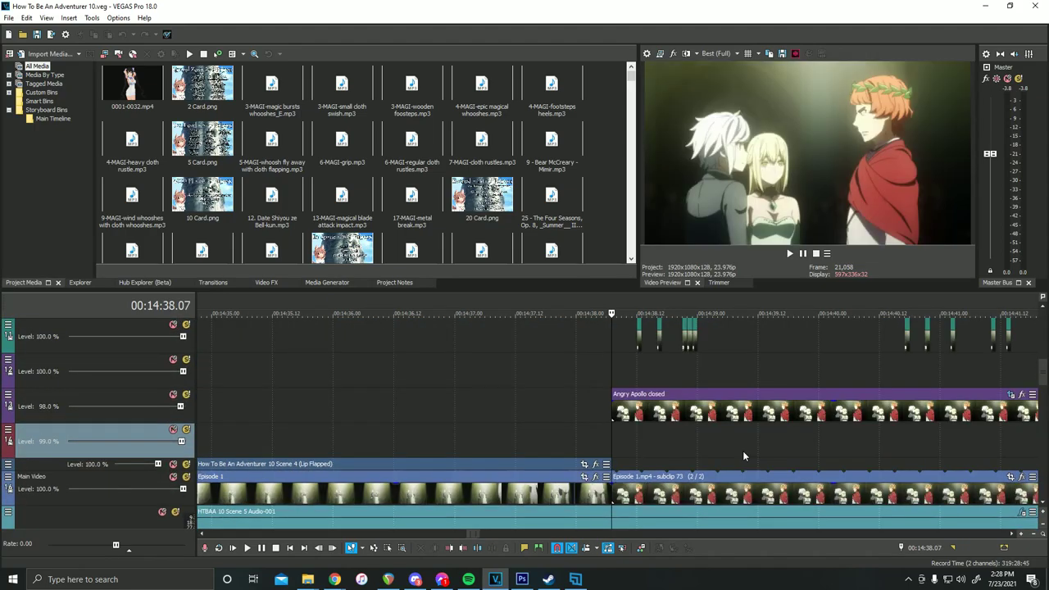
scroll(743, 450, down, 3)
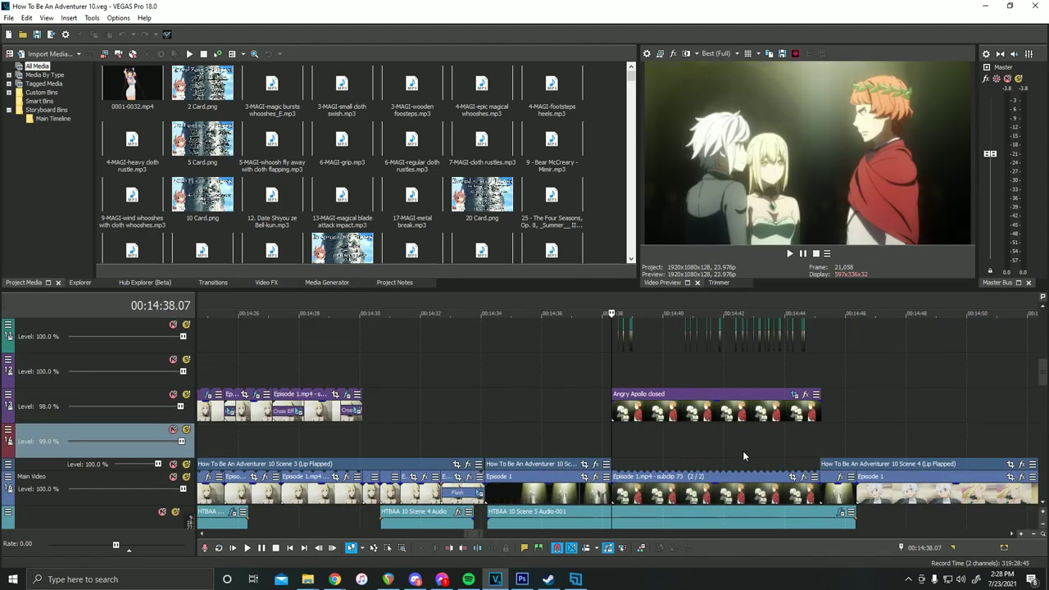
scroll(735, 458, down, 4)
click(693, 450)
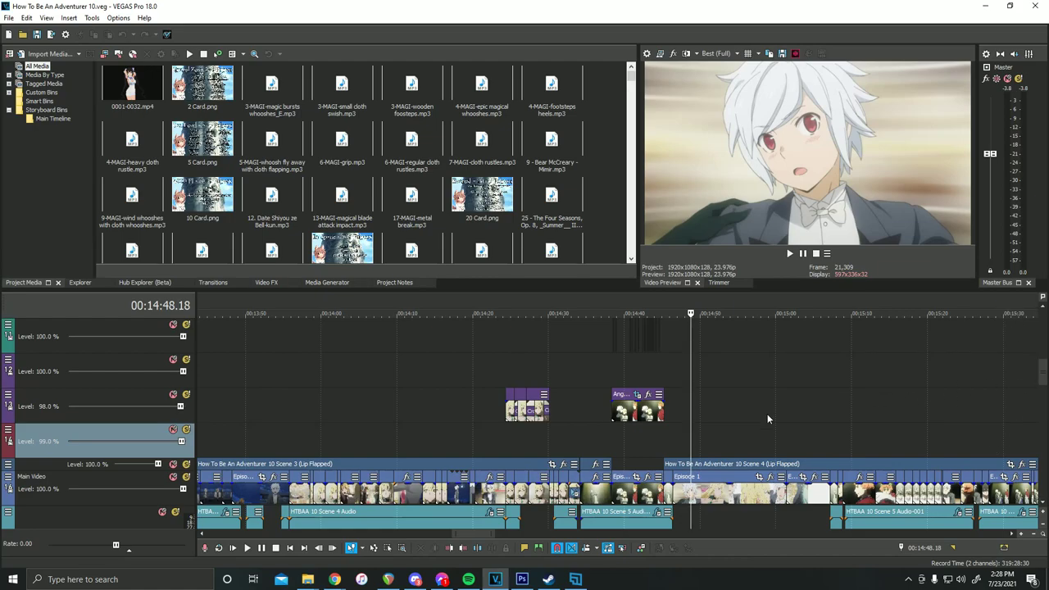
- Review Scene 4's main video and voice audio, moving the cursor through 00:15:11.05 to 00:15:44.15
drag(1043, 373, 1015, 378)
scroll(1015, 378, down, 4)
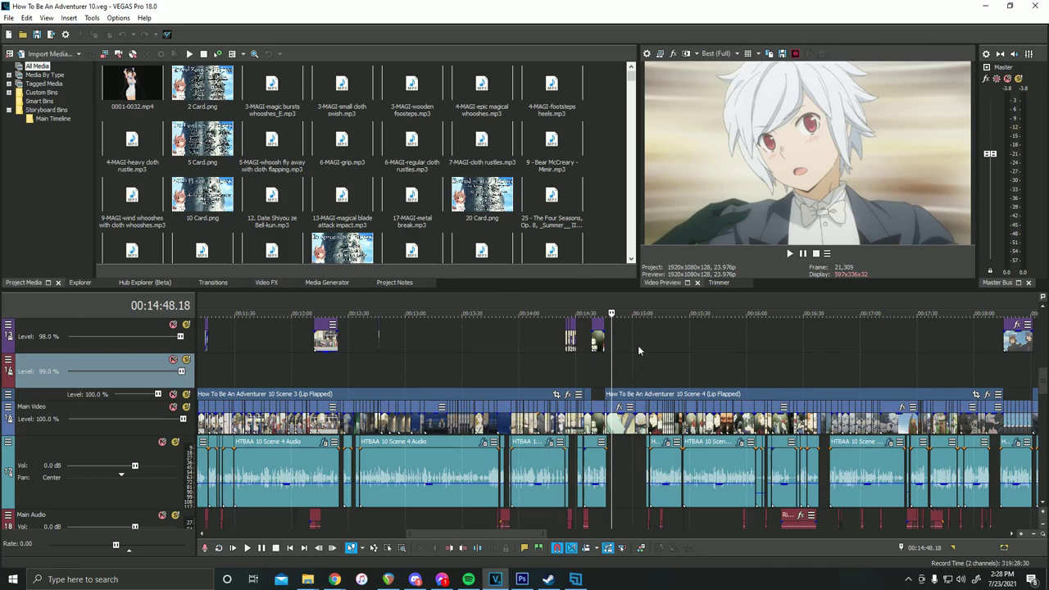
scroll(642, 369, up, 3)
click(725, 359)
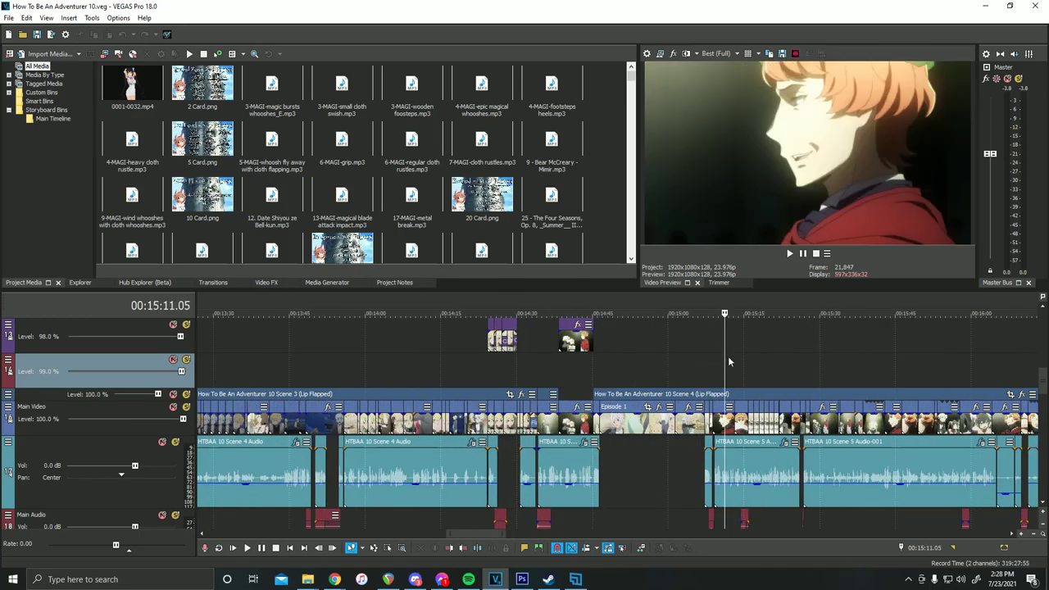
click(811, 358)
click(892, 358)
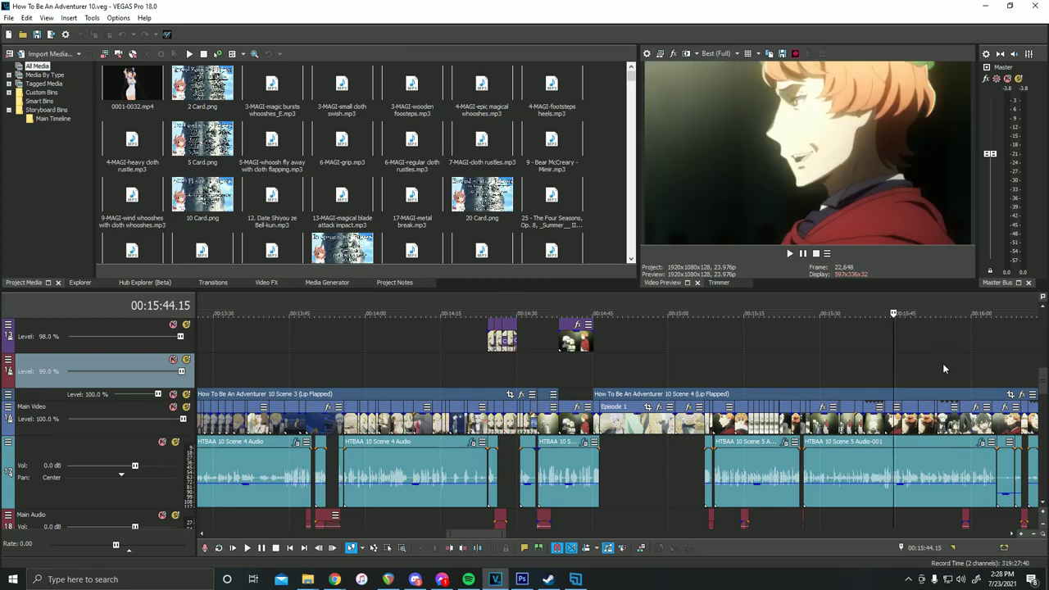
- Play the soloed footandahalf audio clip from 00:19:07.05 and move on to the rooftop shot at 00:19:42.06
scroll(943, 363, down, 2)
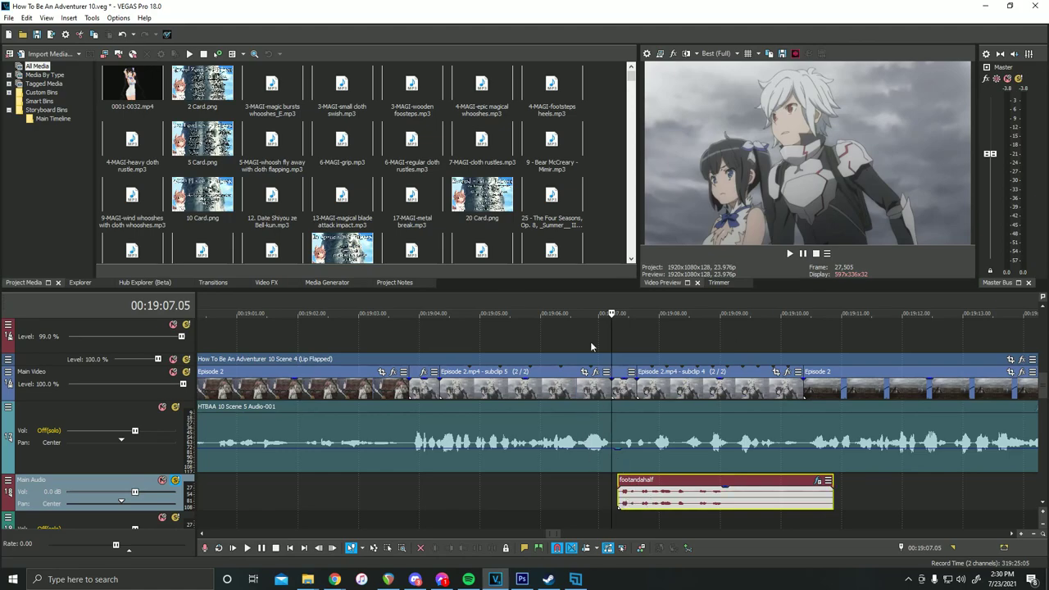
key(space)
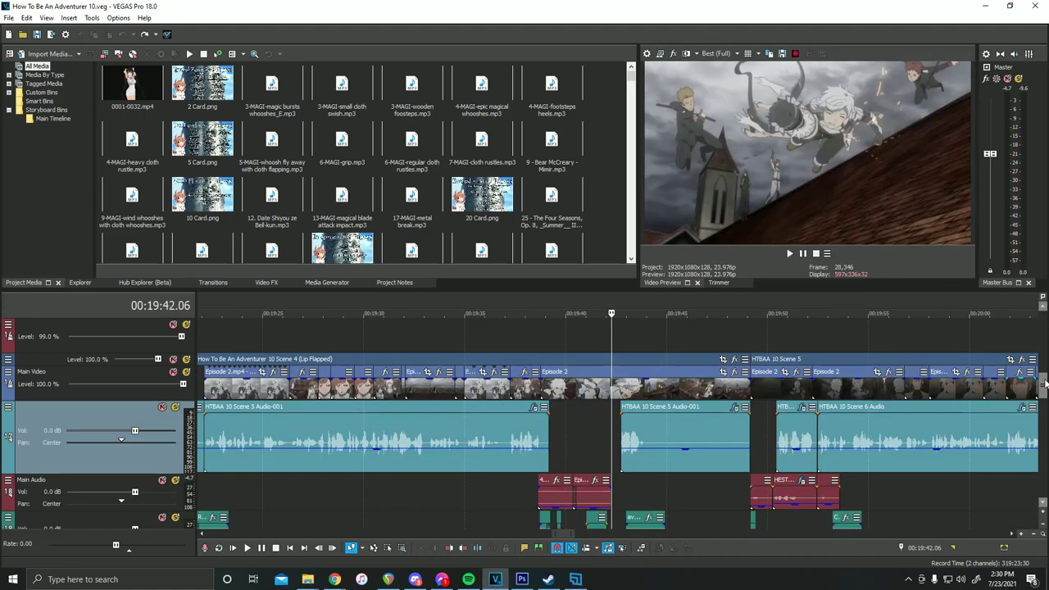
scroll(1042, 385, down, 3)
scroll(1042, 386, up, 3)
- Review the voice and sound-effect tracks around 00:17:32.07 and at the end of Scene 5 at 00:21:02.17, and save the project
scroll(626, 374, down, 6)
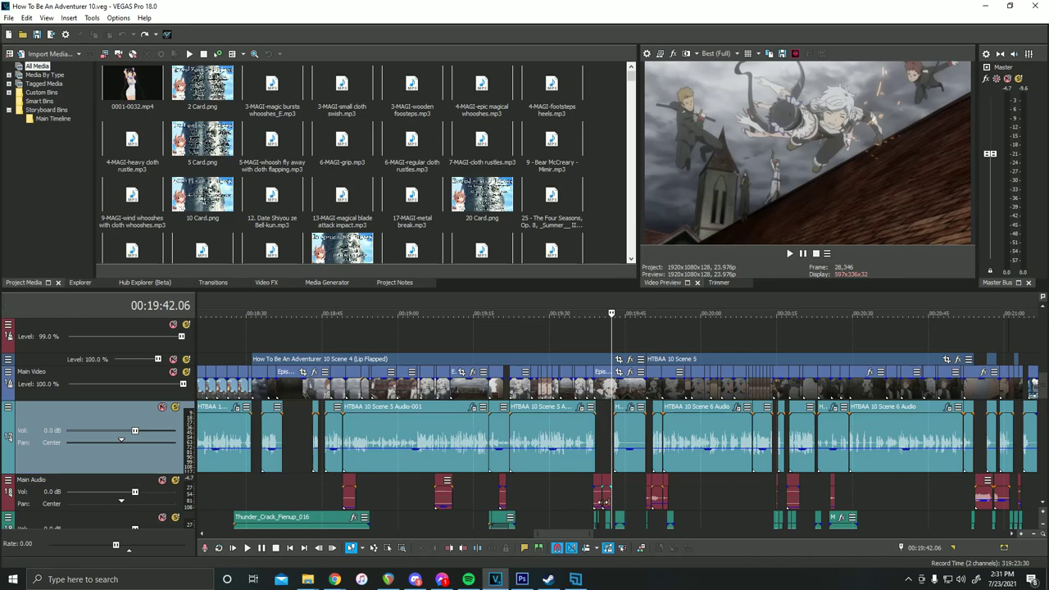
scroll(591, 397, up, 6)
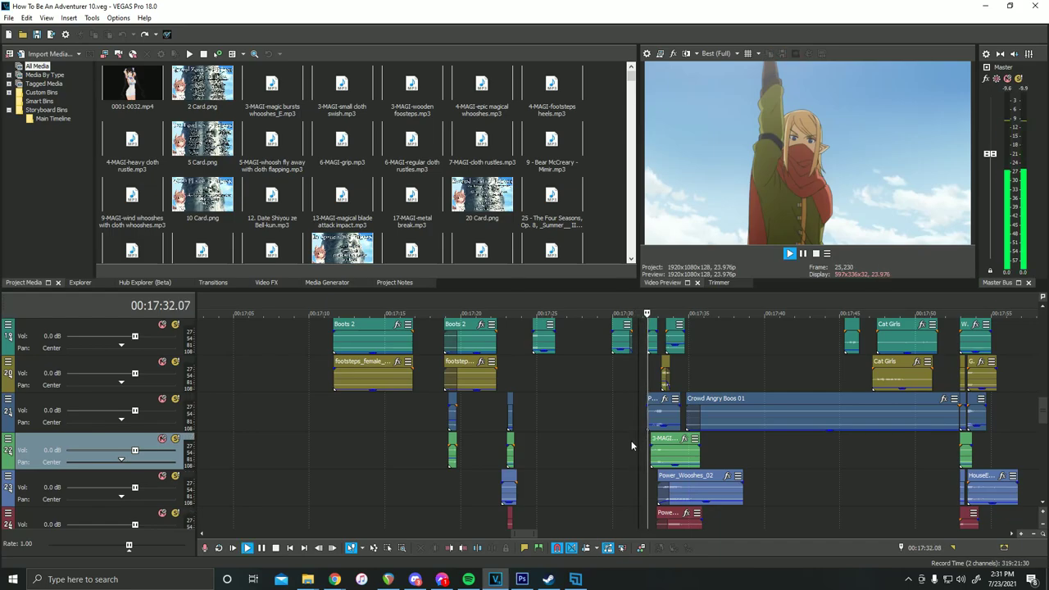
scroll(631, 439, up, 2)
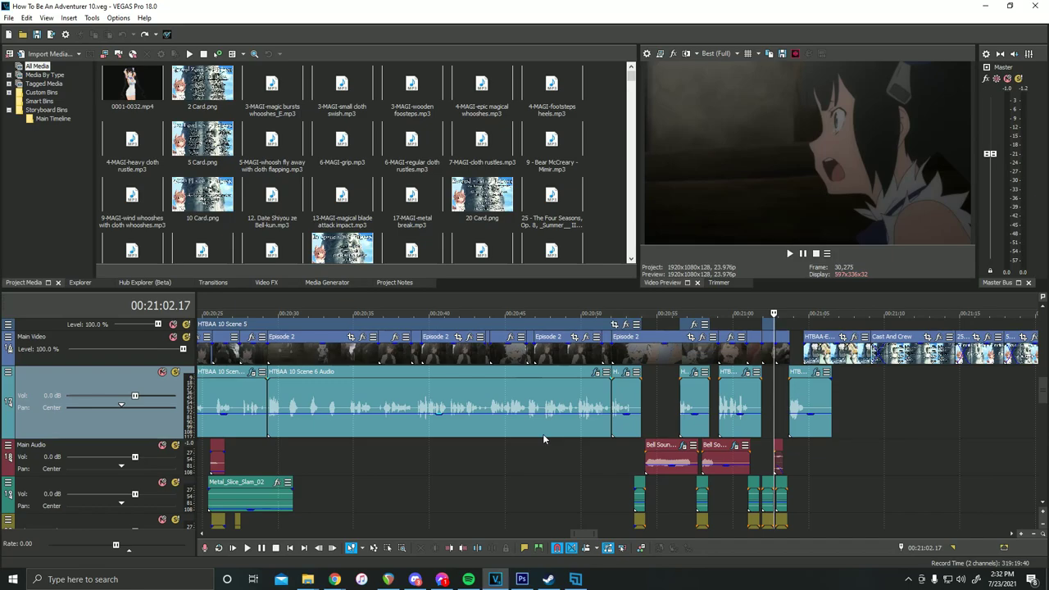
key(ctrl+s)
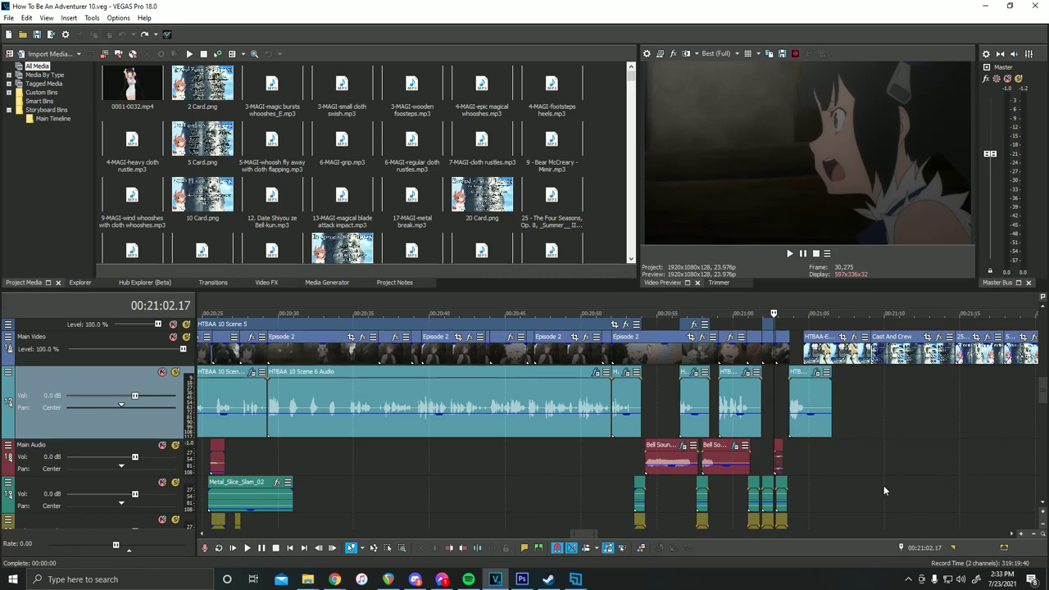
- Play the closing "you dare speak to me in that tone of voice" clip from 00:21:37.02 and check the patron card at 00:21:33.03
scroll(862, 494, down, 2)
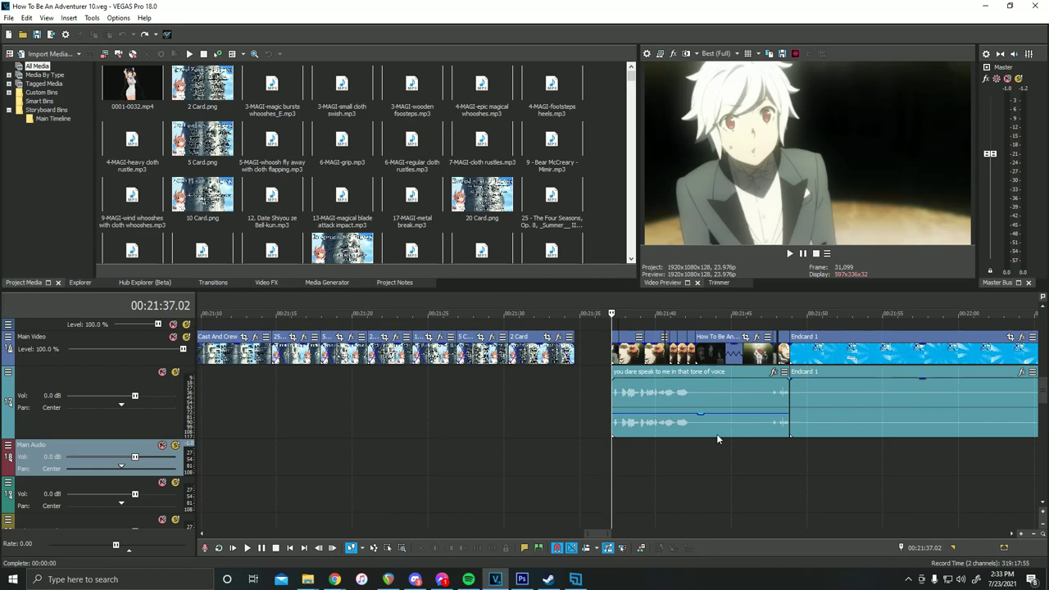
key(space)
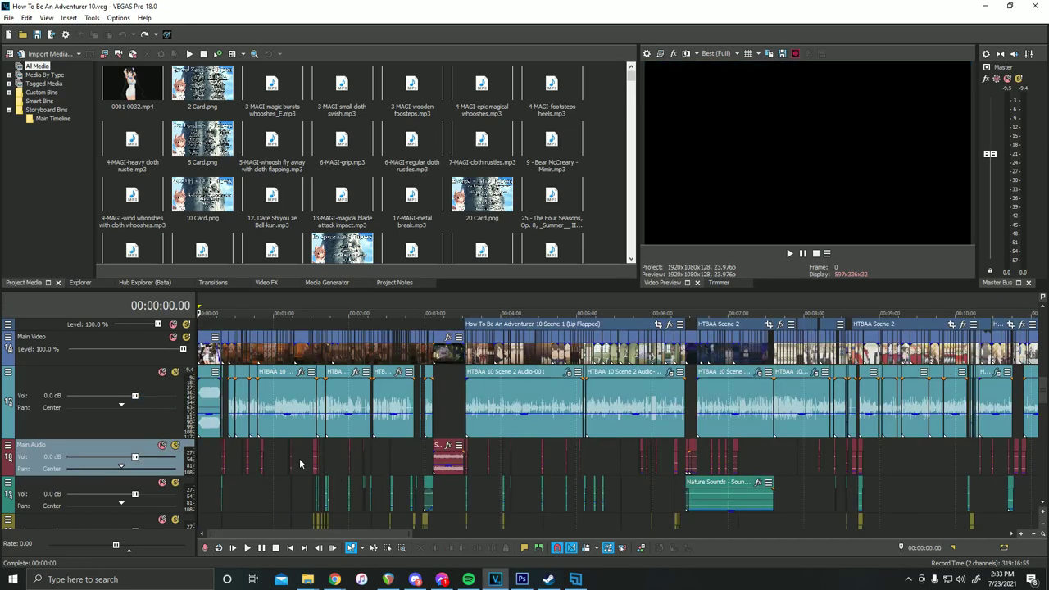
scroll(277, 444, down, 3)
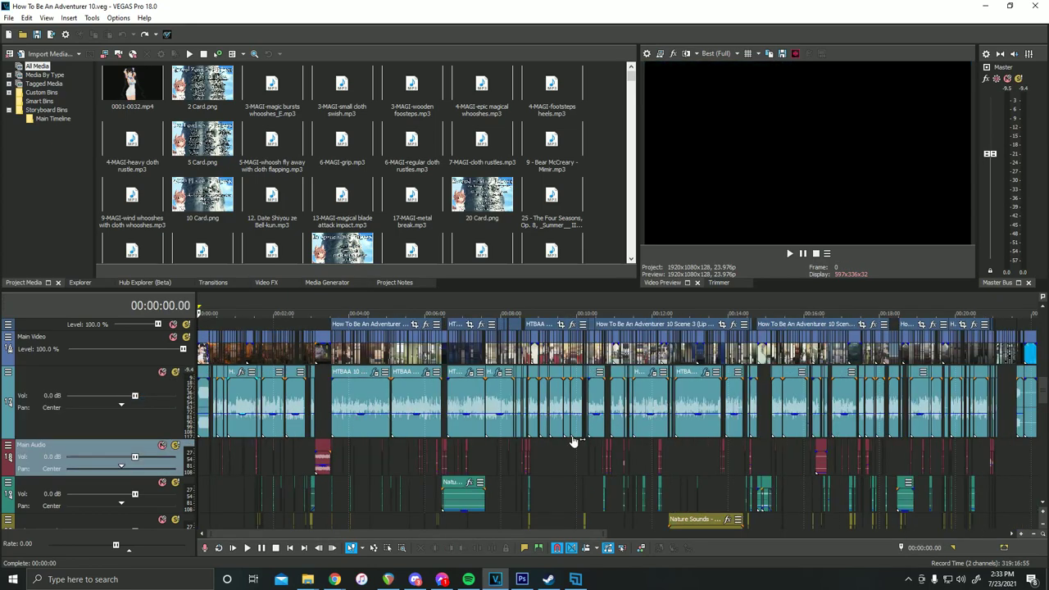
- Survey the whole project from 00:00:00.00, covering the main tracks and the upper lip-flap layer tracks
scroll(437, 427, down, 2)
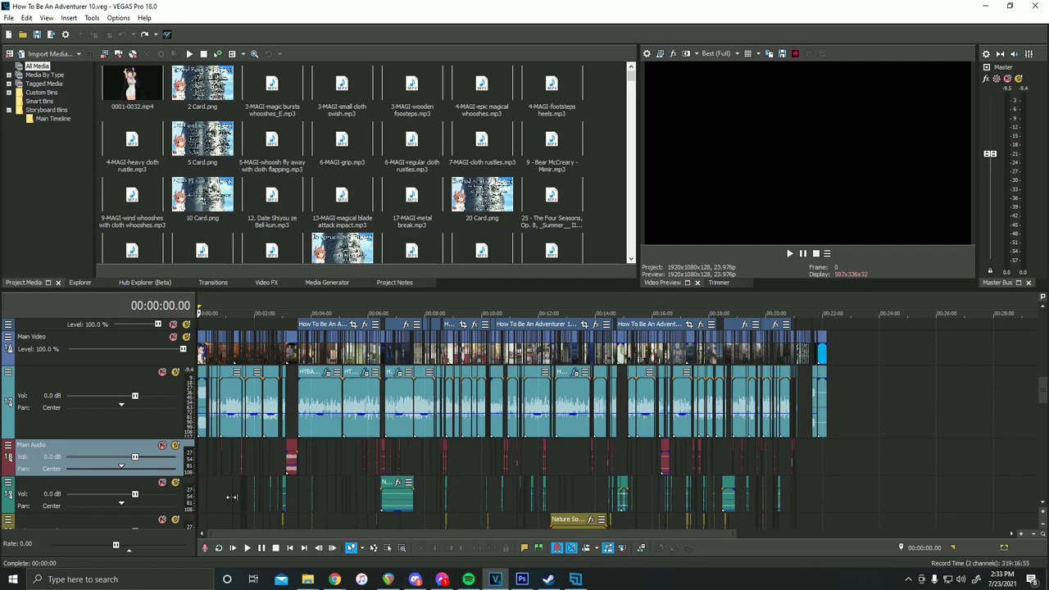
scroll(228, 497, up, 2)
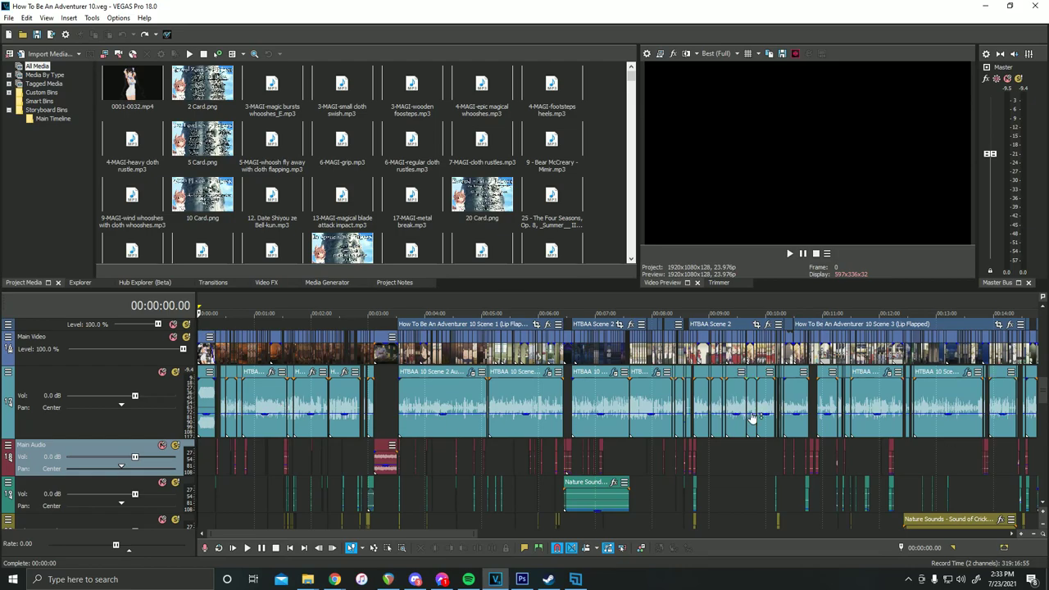
scroll(369, 355, down, 2)
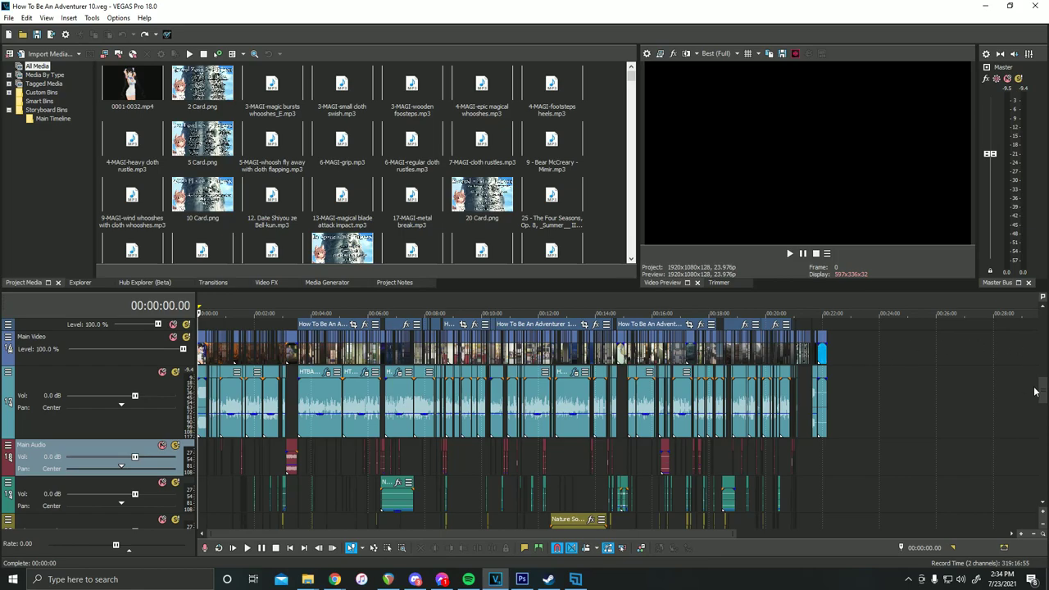
drag(1042, 393, 1009, 370)
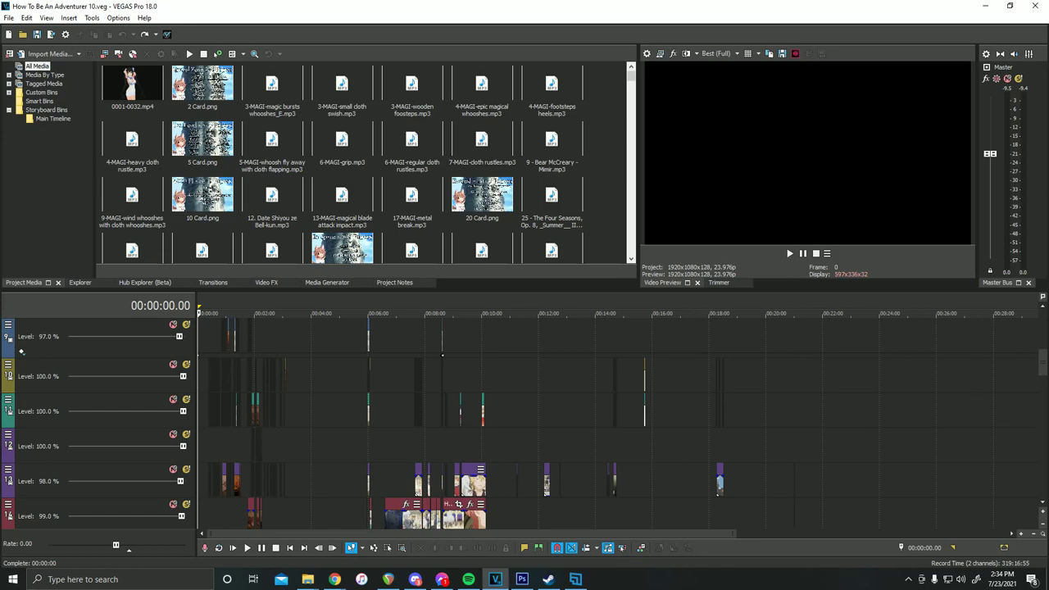
scroll(309, 442, up, 3)
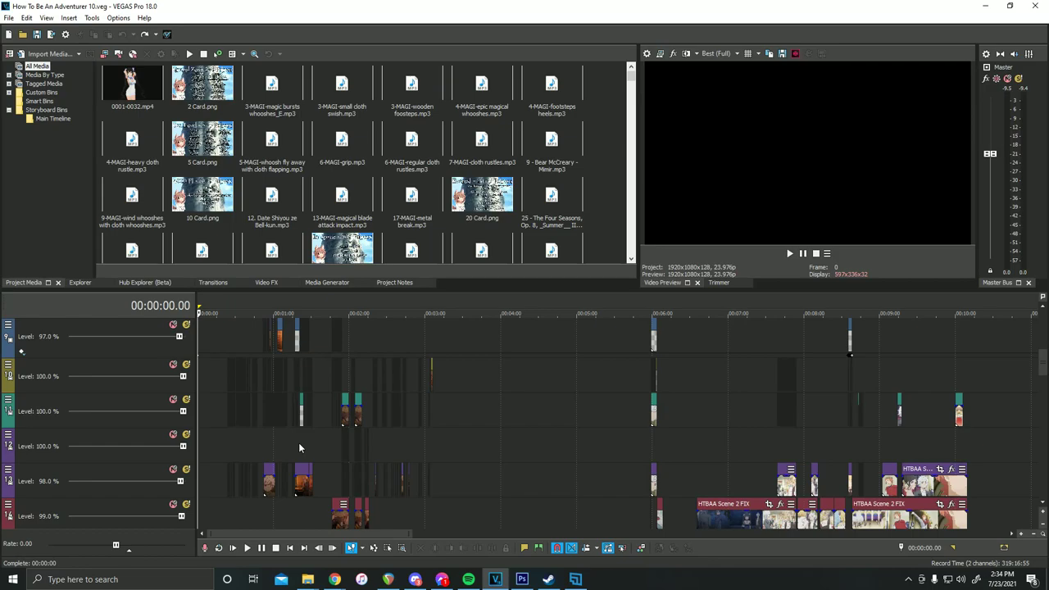
- Examine the main video, Scene 2 FIX clips and voice audio tracks across the full timeline
drag(1044, 361, 1043, 391)
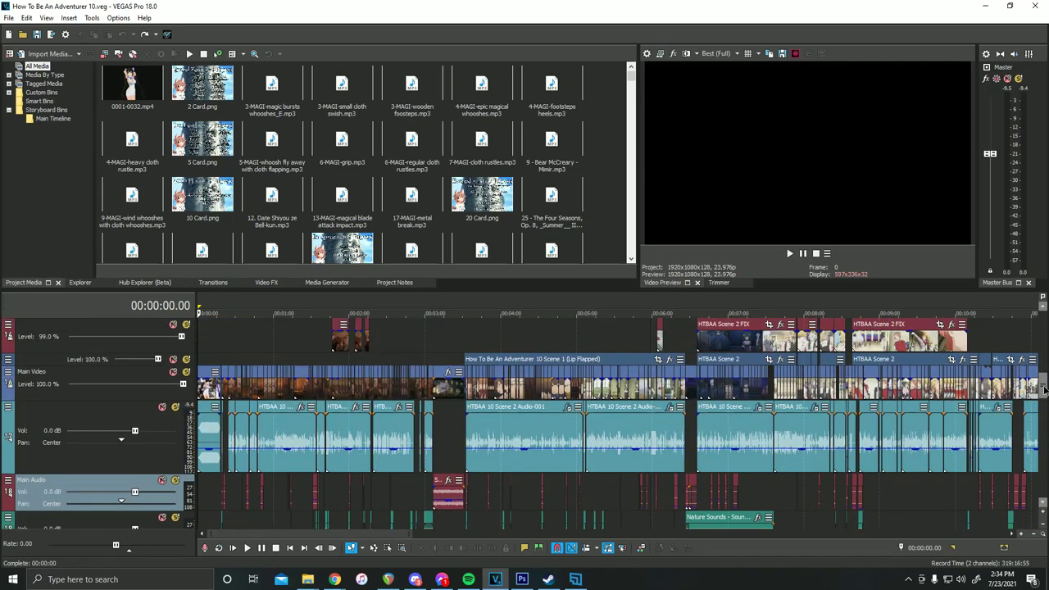
scroll(482, 450, down, 4)
scroll(412, 440, up, 4)
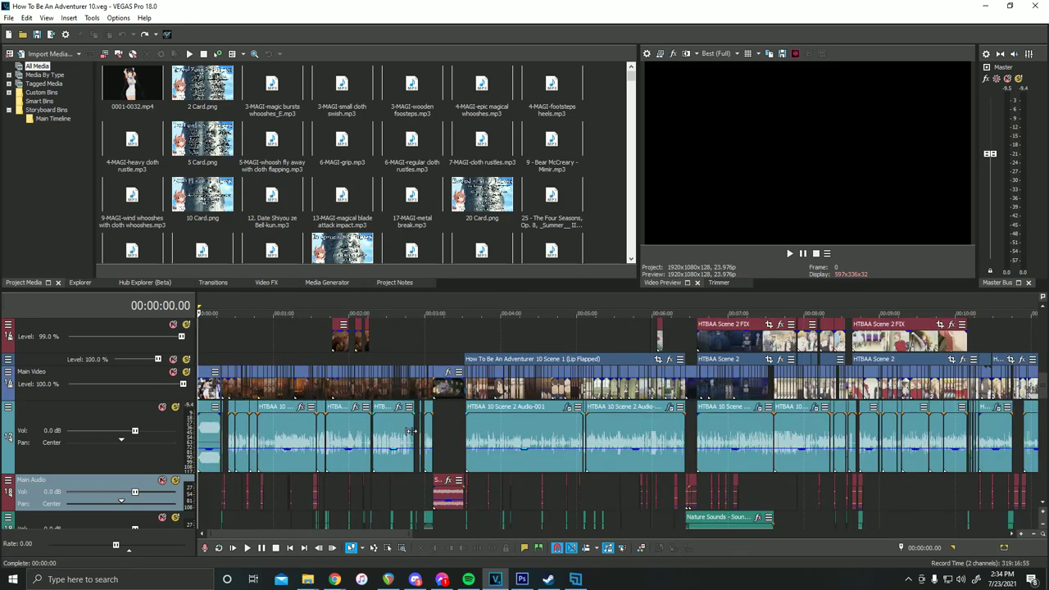
scroll(416, 434, down, 4)
scroll(745, 468, up, 5)
scroll(740, 484, down, 6)
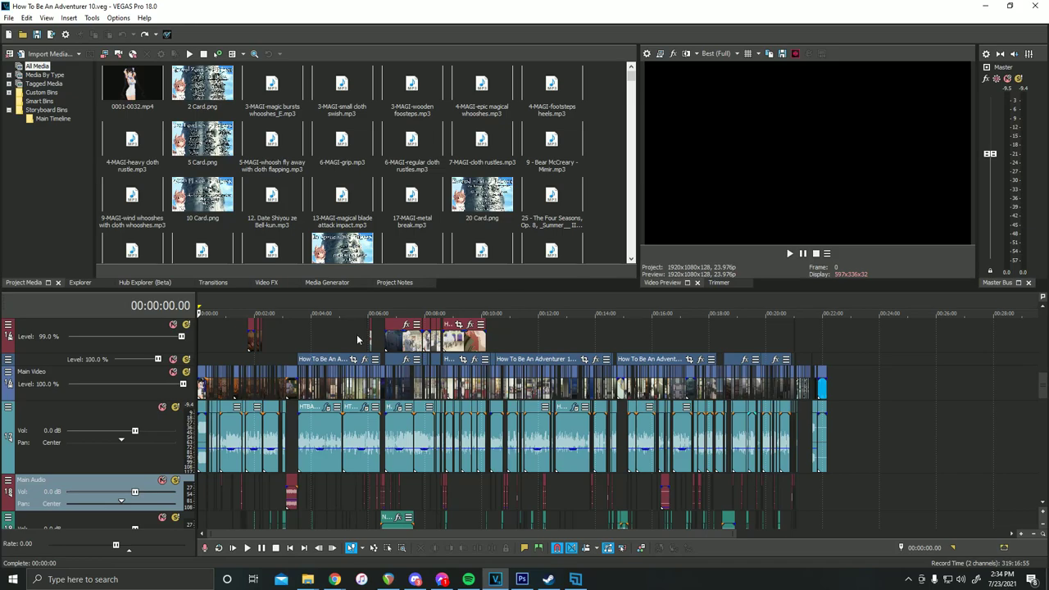
scroll(605, 519, up, 2)
scroll(604, 519, down, 1)
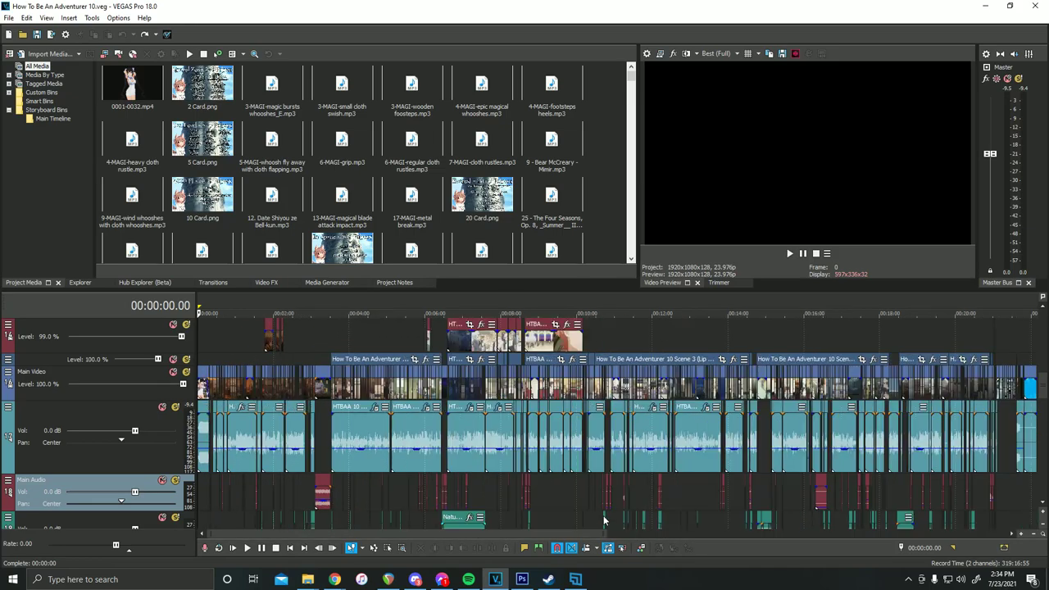
scroll(605, 519, down, 1)
drag(1042, 386, 1016, 400)
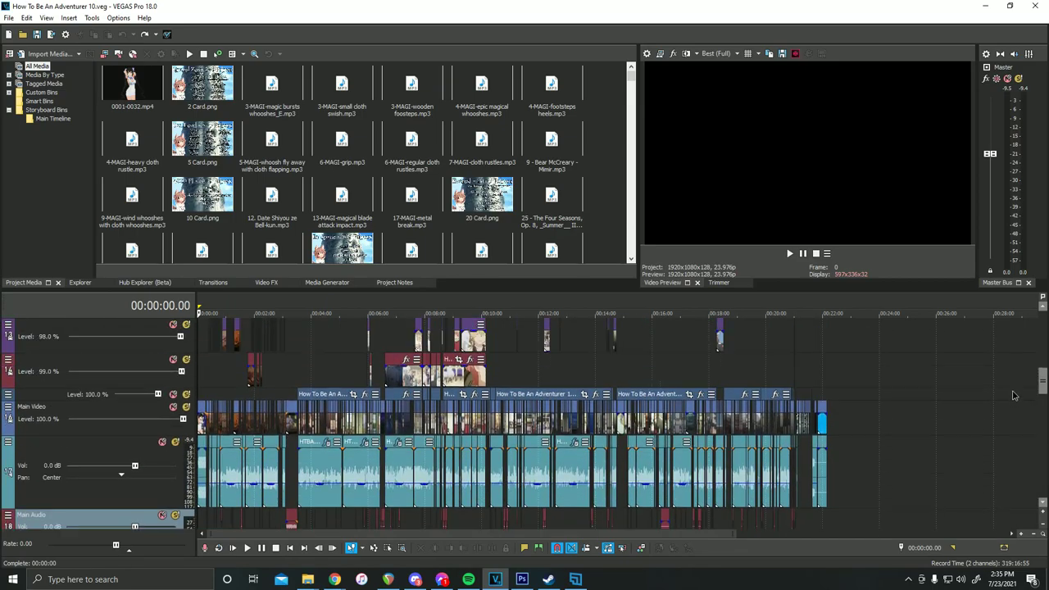